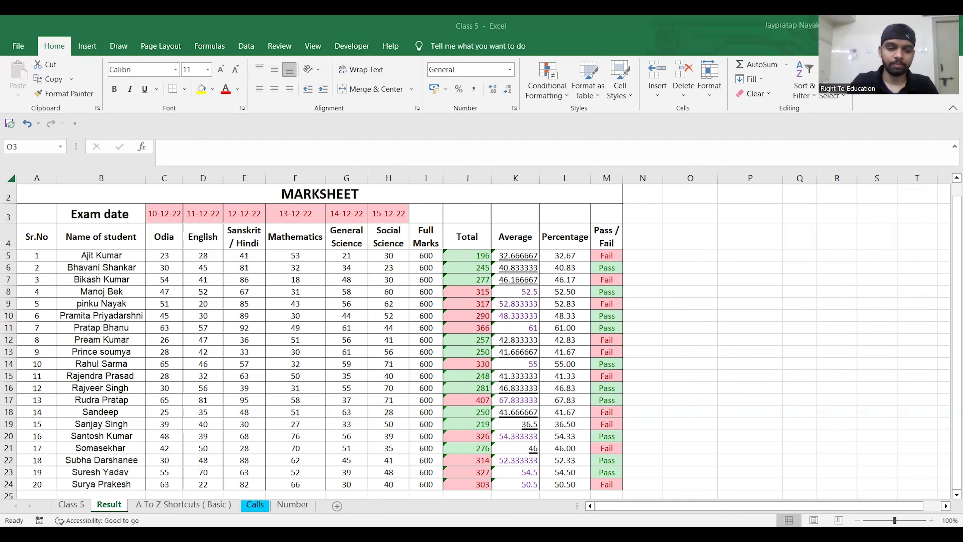
click(644, 447)
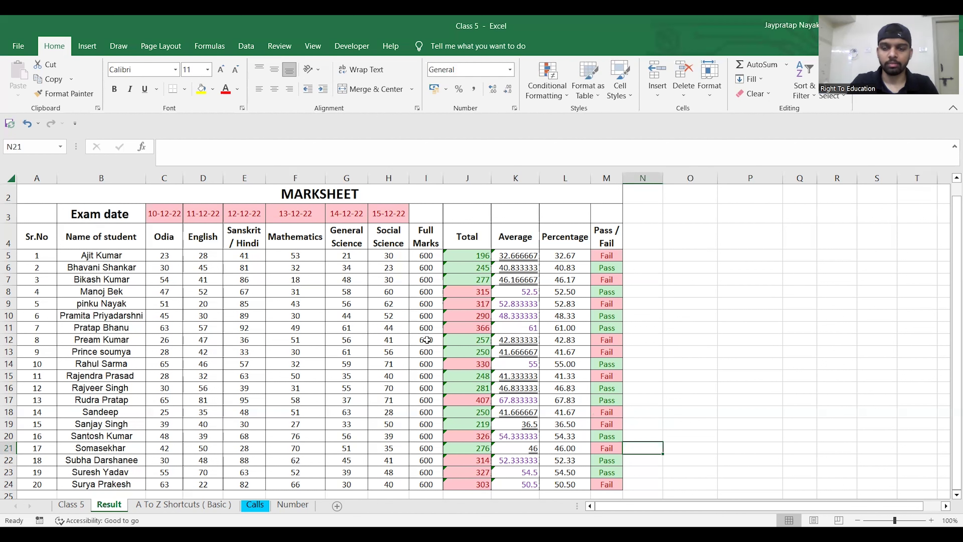
click(706, 313)
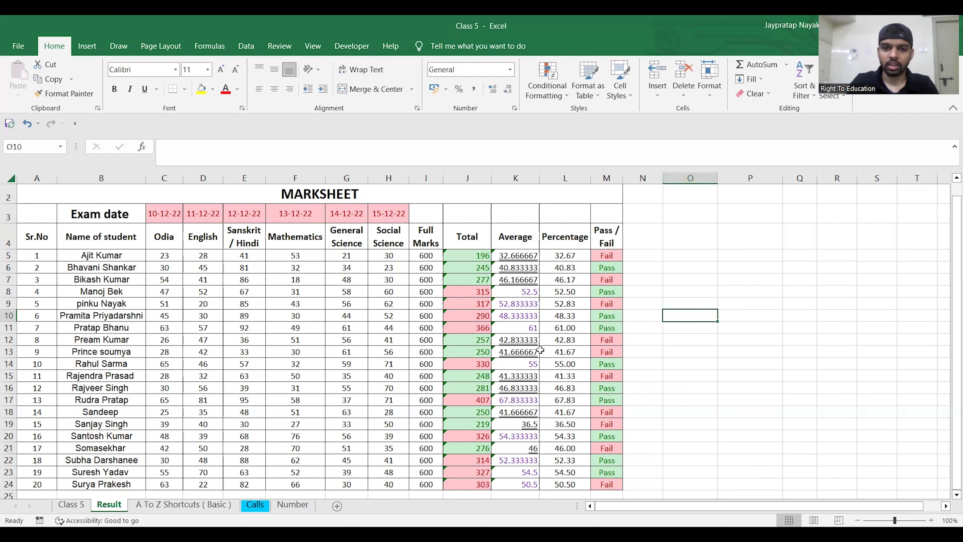
click(786, 68)
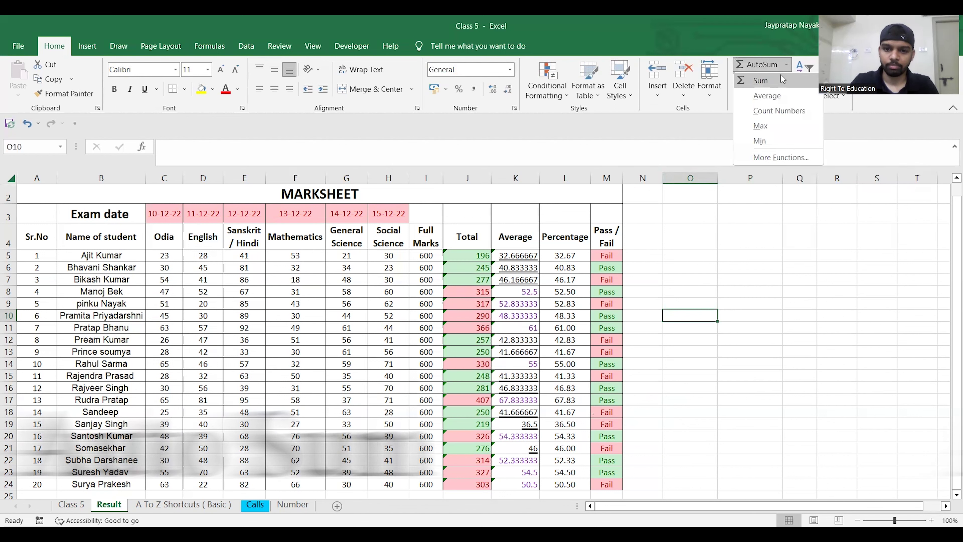
- Add a Sum of the Percentage column in cell L25 and undo it
scroll(768, 287, down, 1)
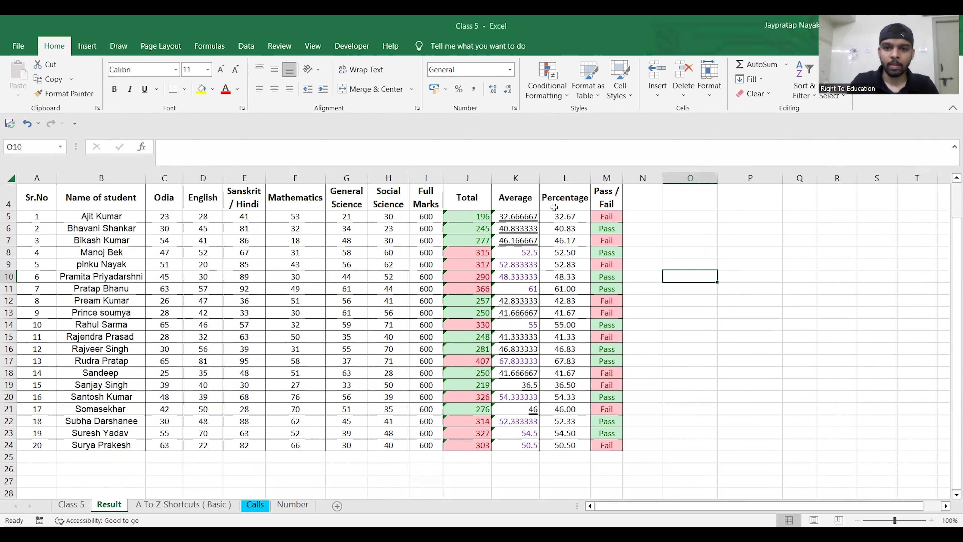
click(565, 218)
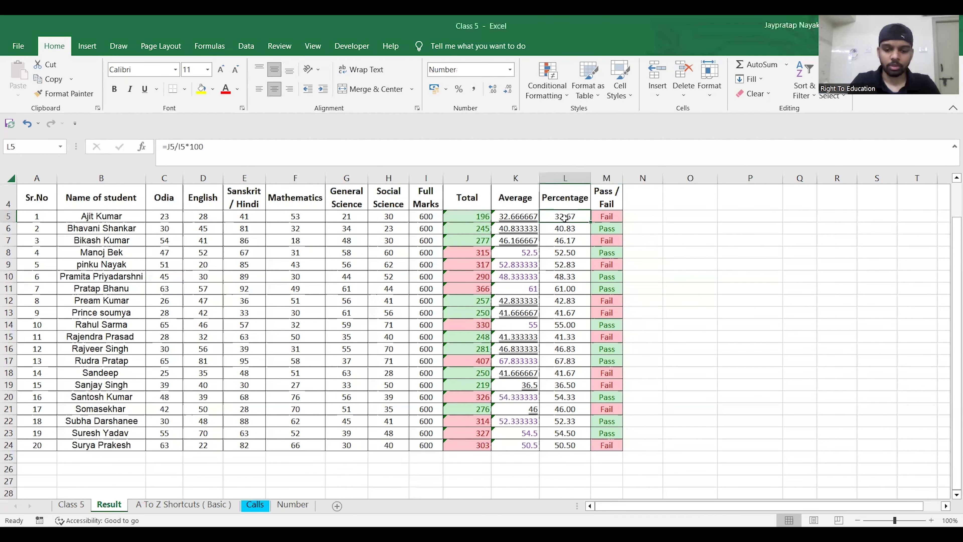
key(ctrl+shift+Down)
key(shift+Down)
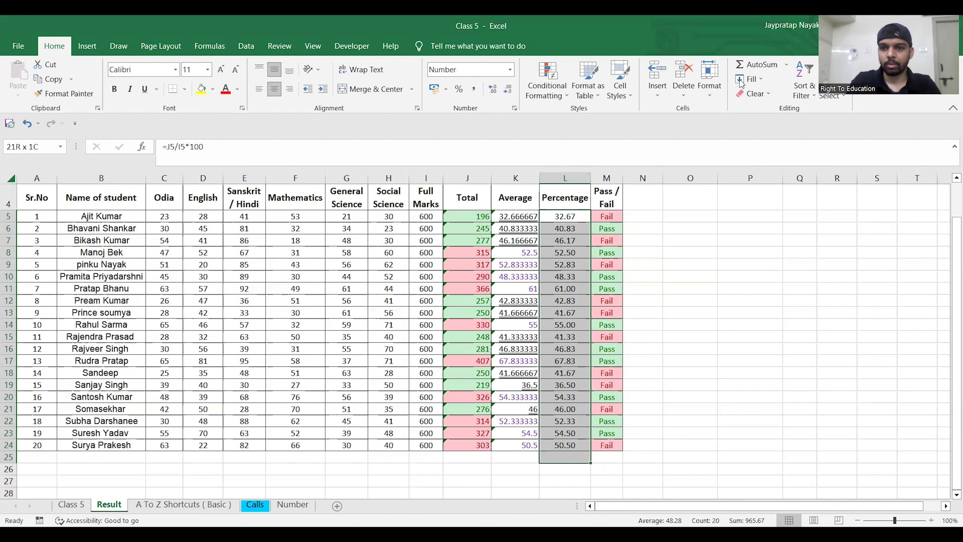
click(755, 65)
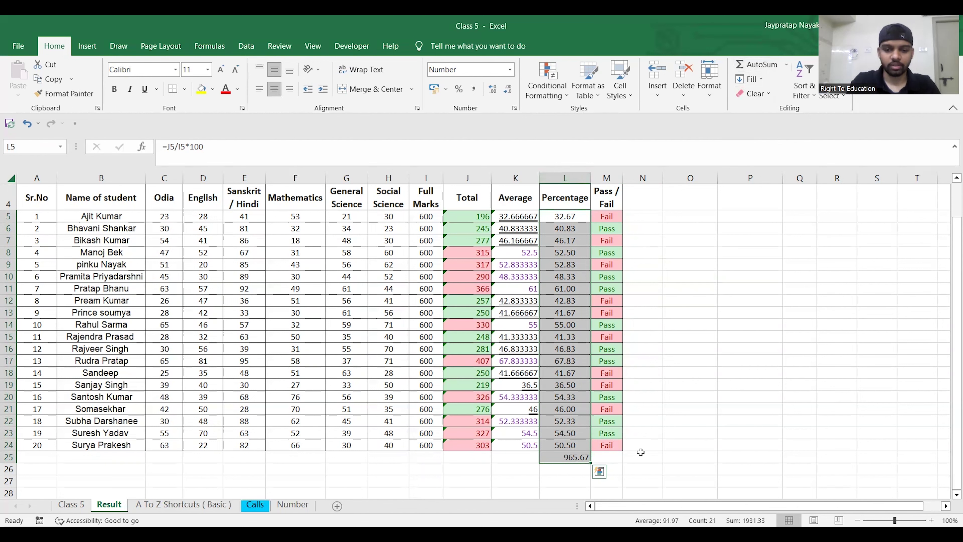
key(ctrl+z)
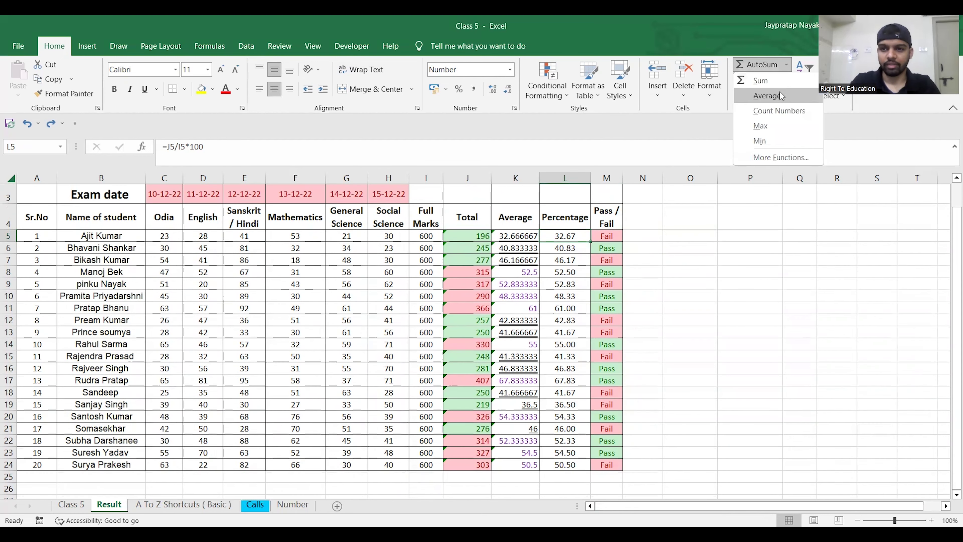
- Calculate the Average of the percentages from L5 down into cell L25 and undo it
click(720, 374)
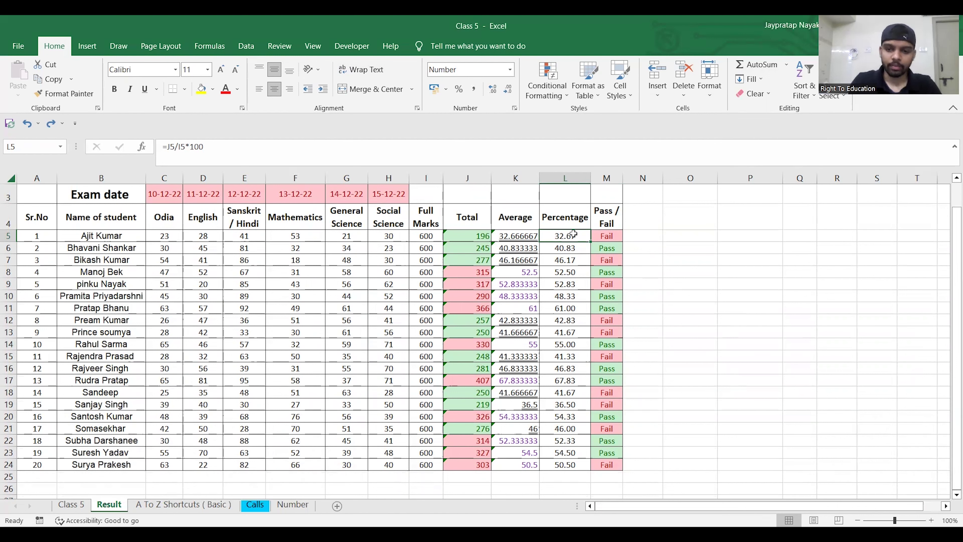
key(shift+Down)
key(shift+Down)
key(shift+Down)
key(shift+Down)
key(shift+Down)
key(shift+Down)
key(shift+Down)
key(shift+Down)
key(shift+Down)
key(shift+Down)
key(shift+Down)
key(shift+Down)
key(shift+Down)
key(shift+Down)
key(shift+Down)
key(shift+Down)
key(shift+Down)
key(shift+Down)
key(shift+Down)
key(shift+Down)
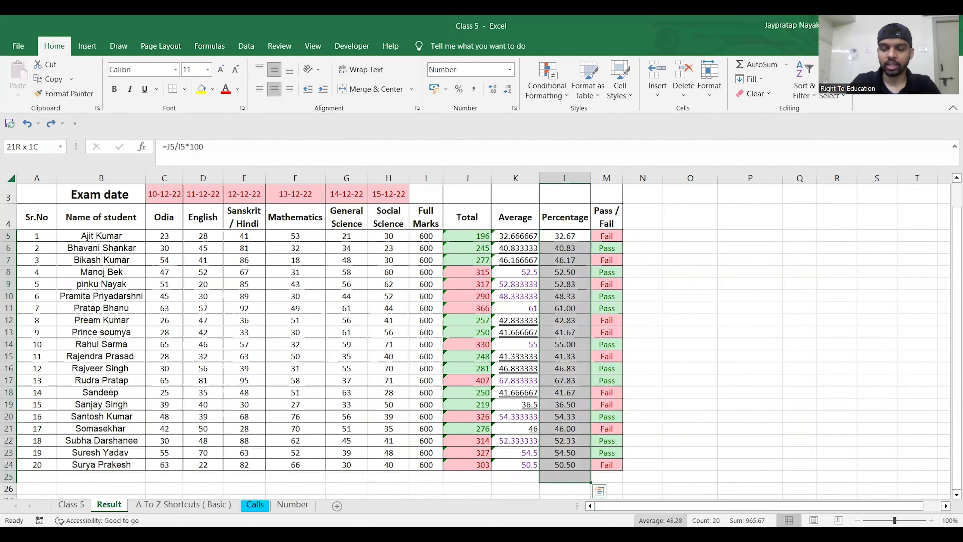
click(786, 65)
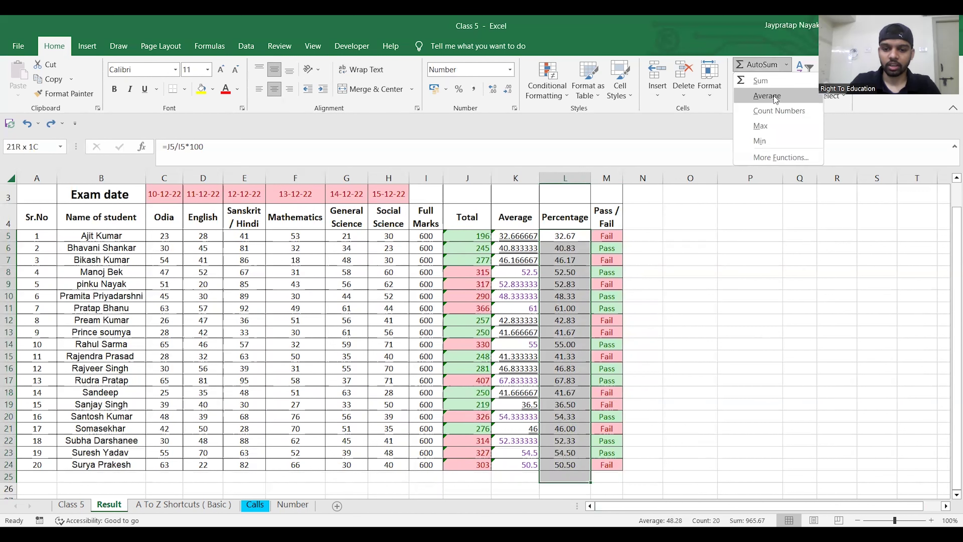
click(776, 99)
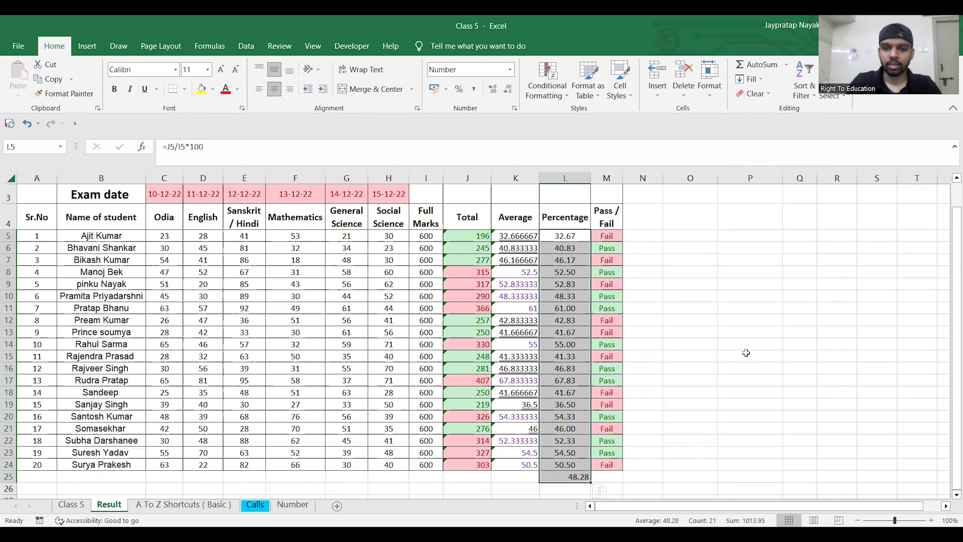
key(ctrl+z)
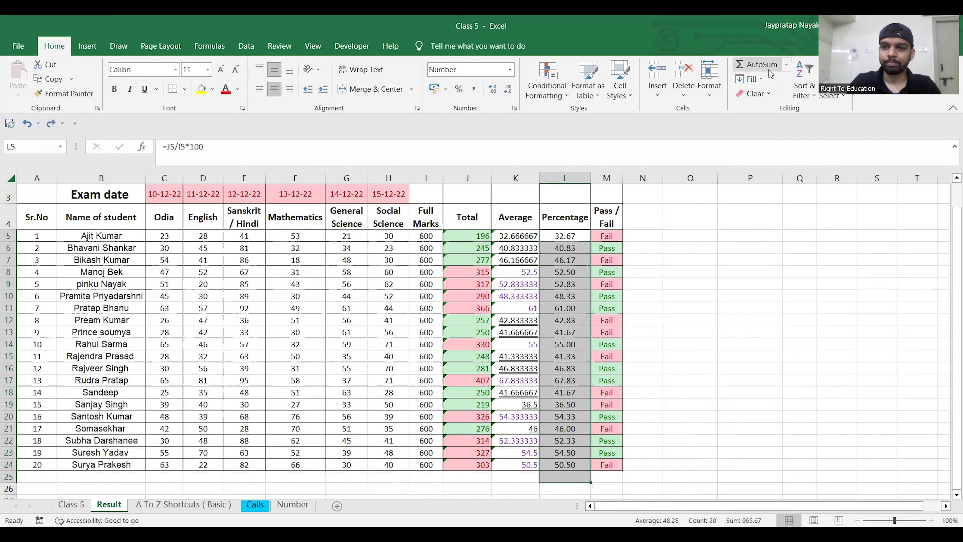
- Insert a Count Numbers result for the Percentage column in cell L25 and undo it
click(786, 65)
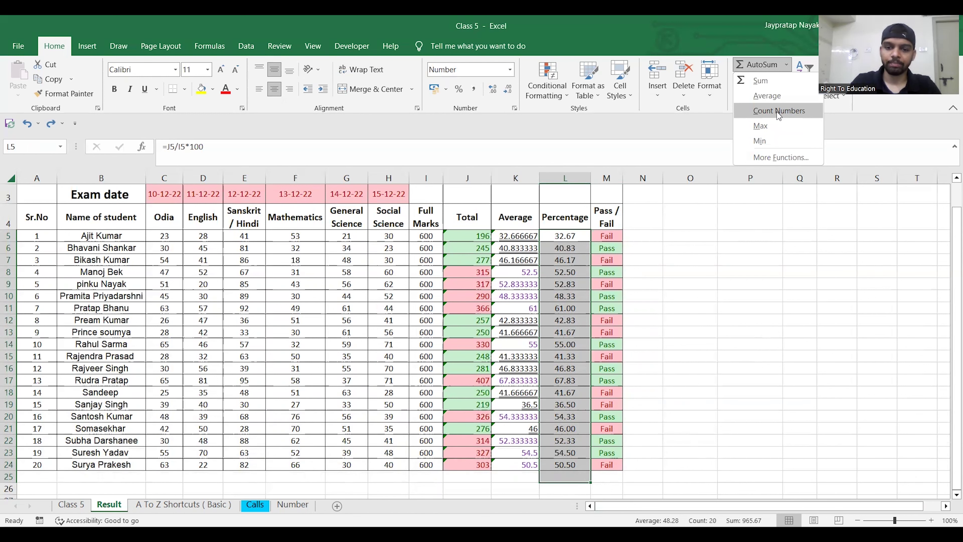
click(779, 111)
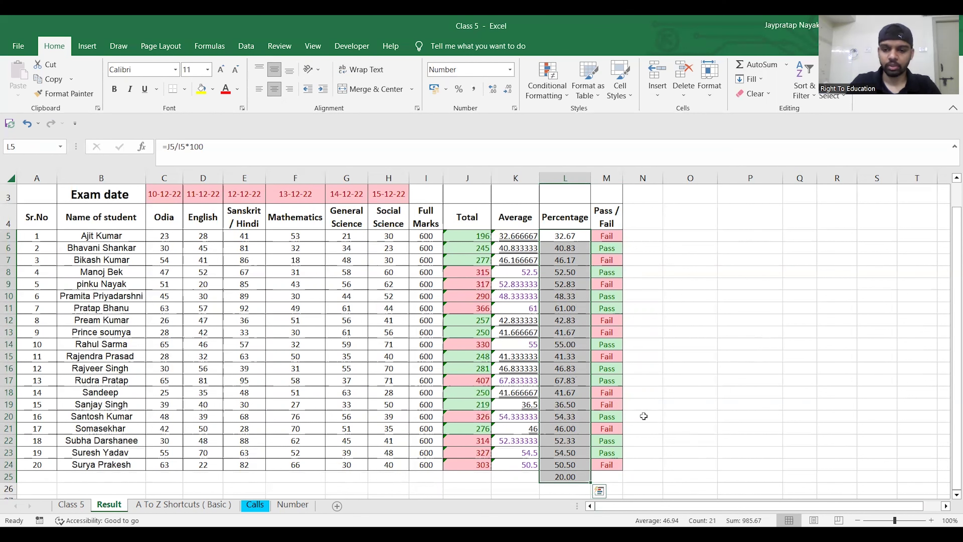
key(ctrl+z)
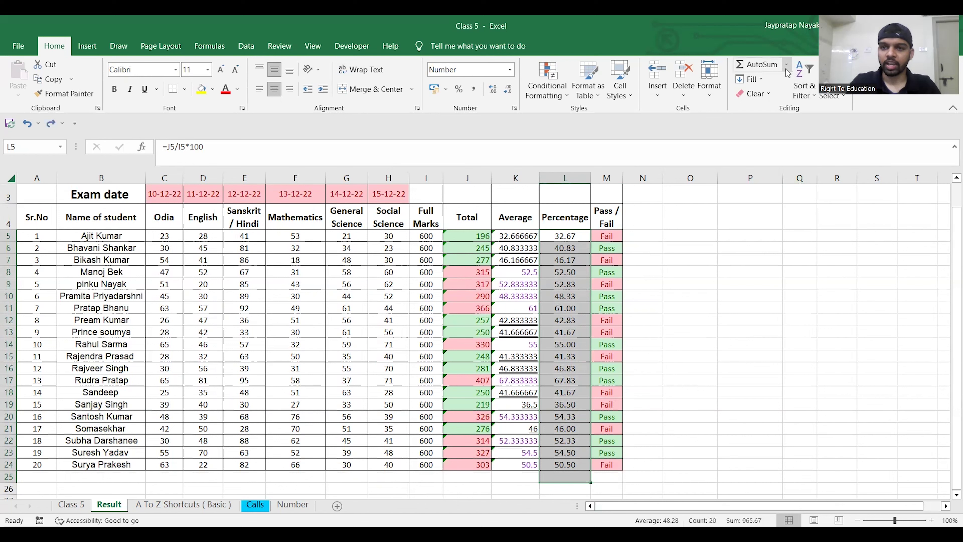
- Find the highest percentage with the Max function in cell L25 and undo it
click(787, 65)
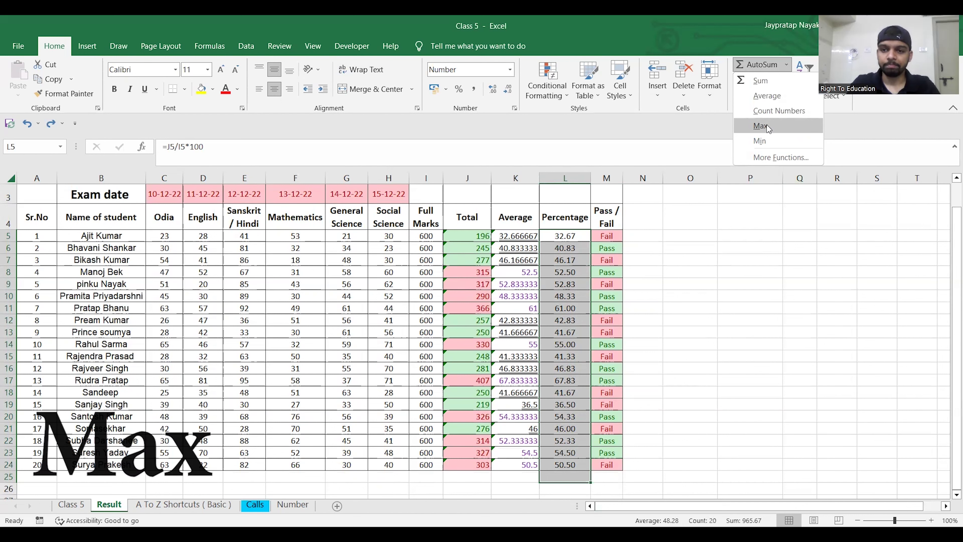
click(767, 125)
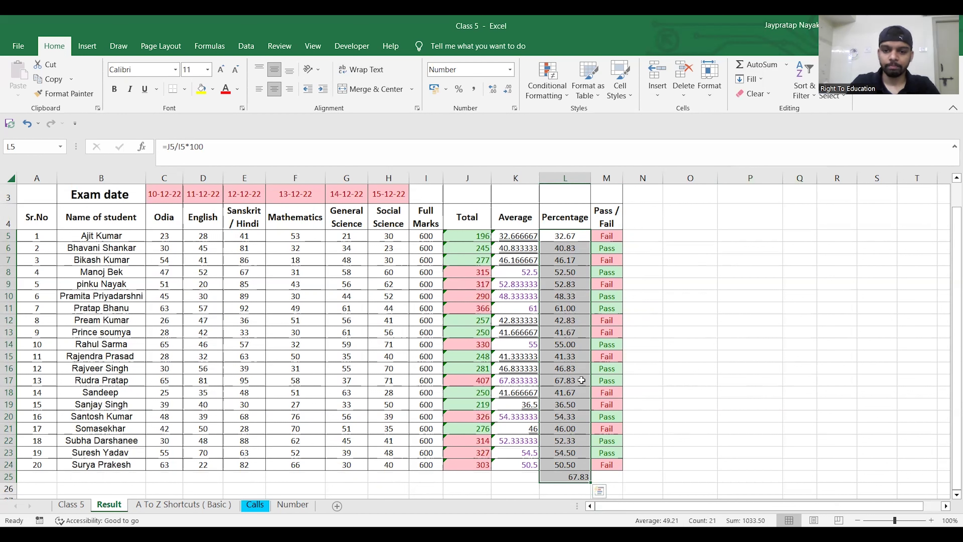
key(ctrl+z)
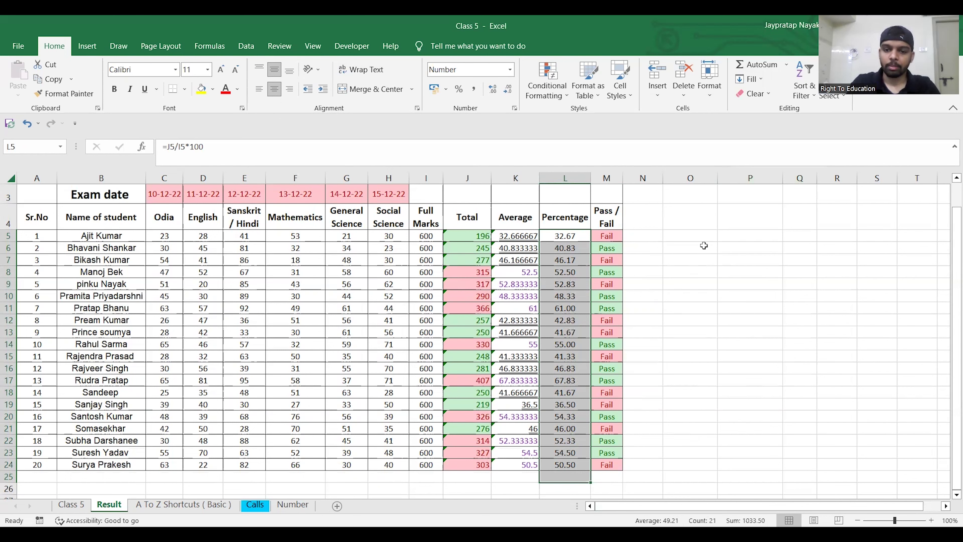
- Find the lowest percentage with the Min function in cell L25 and undo it
click(785, 67)
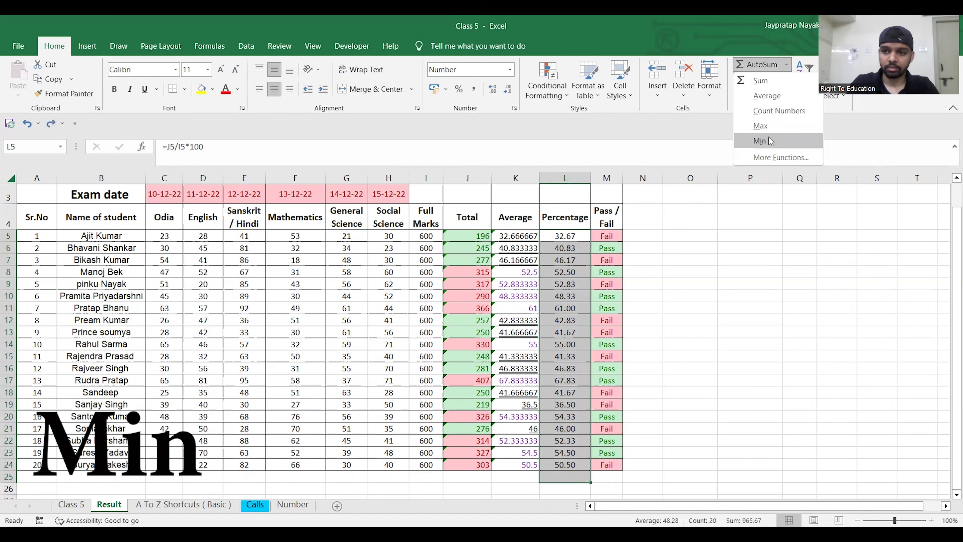
click(770, 141)
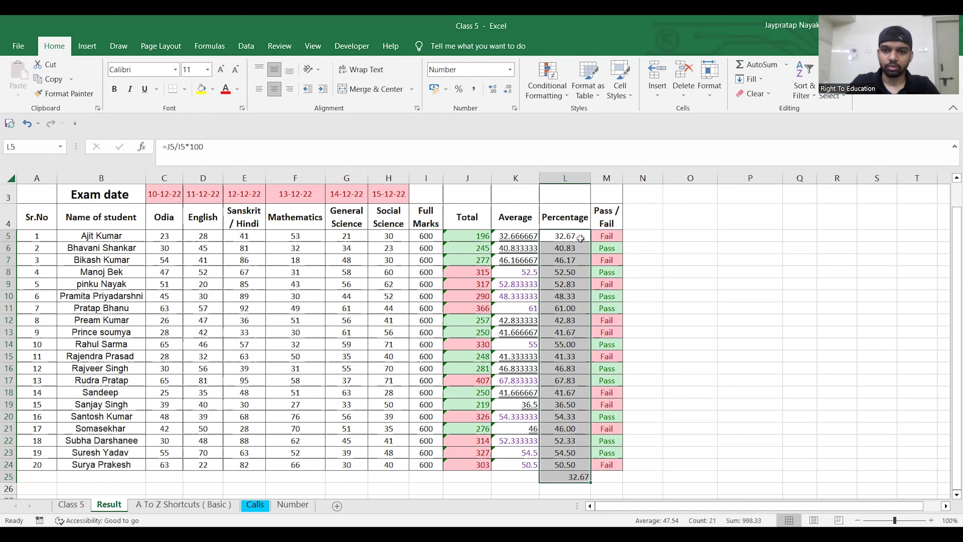
key(ctrl+z)
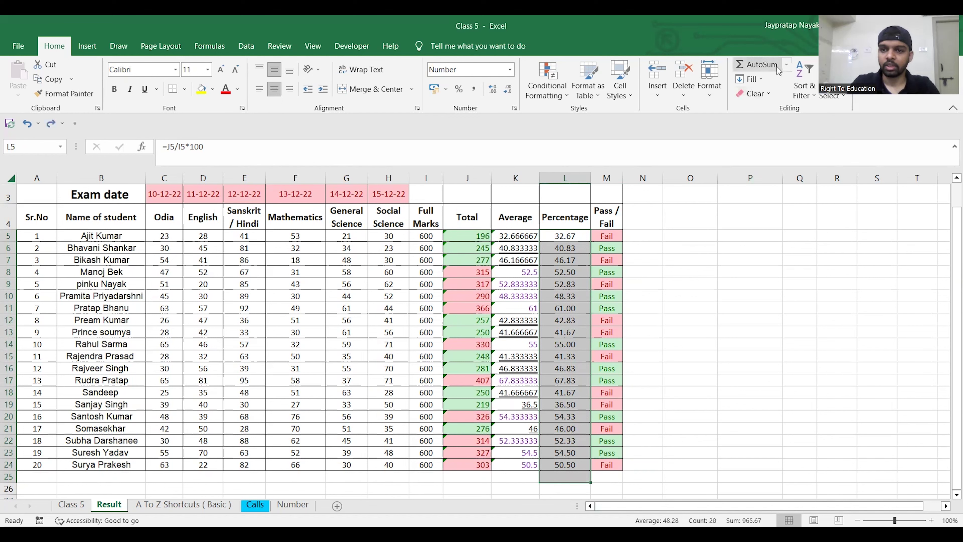
- View the additional functions available for cell O9 and leave without inserting one
click(788, 67)
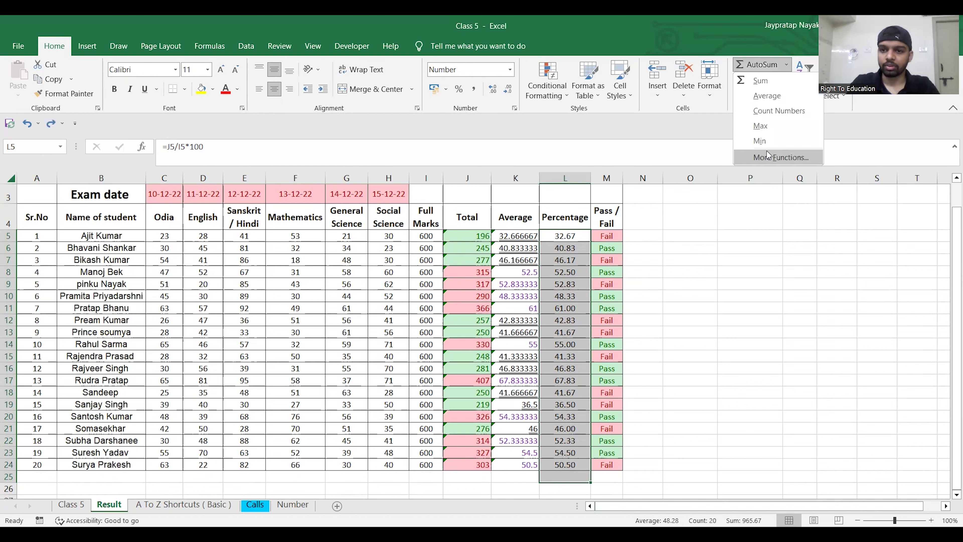
click(767, 158)
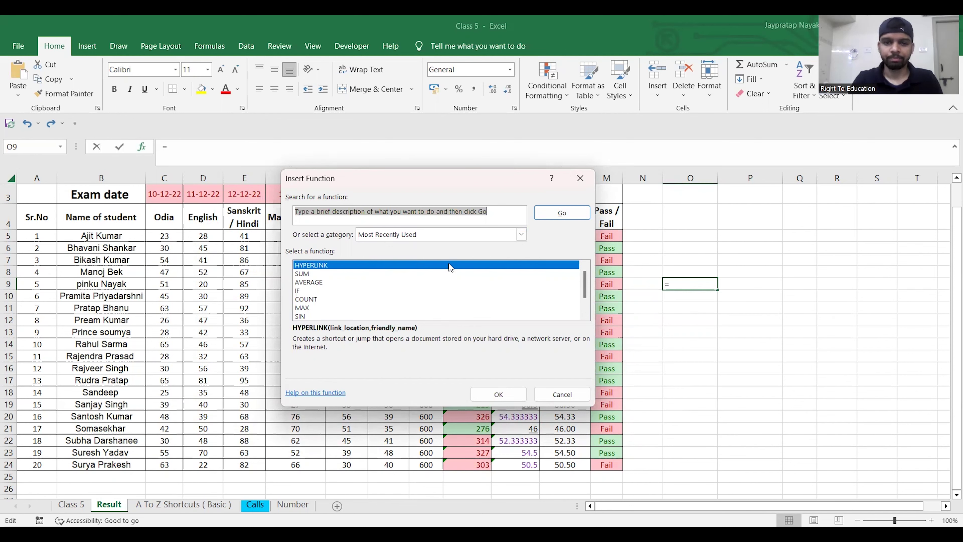
key(Escape)
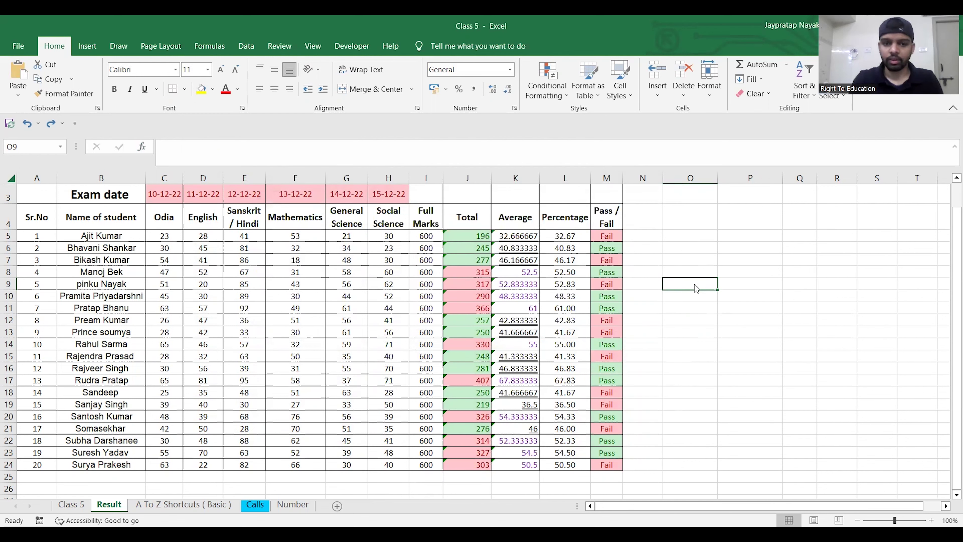
- Dismiss the hyperlink dialog, look up the hyperlink entry on the A To Z Shortcuts ( Basic ) sheet and return to the Result sheet
key(ctrl+k)
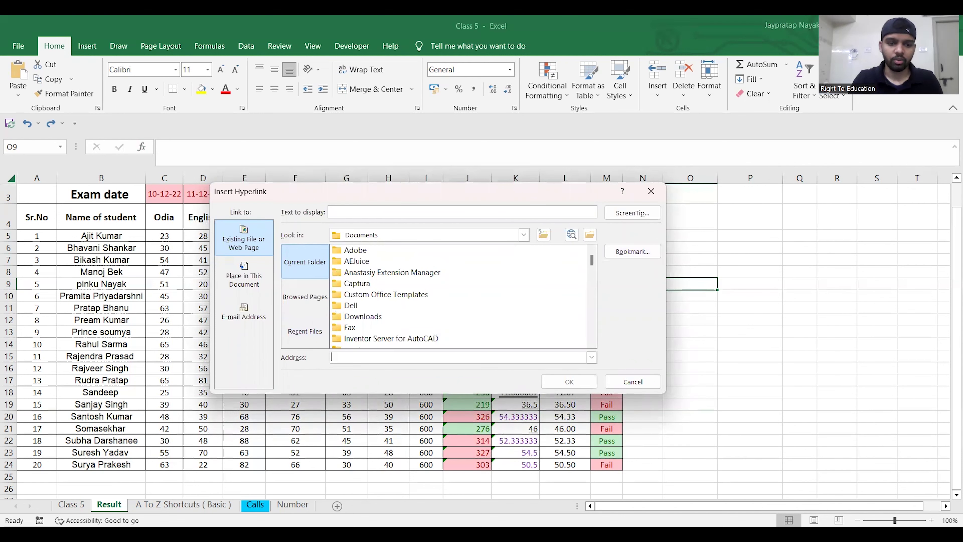
click(651, 191)
click(183, 505)
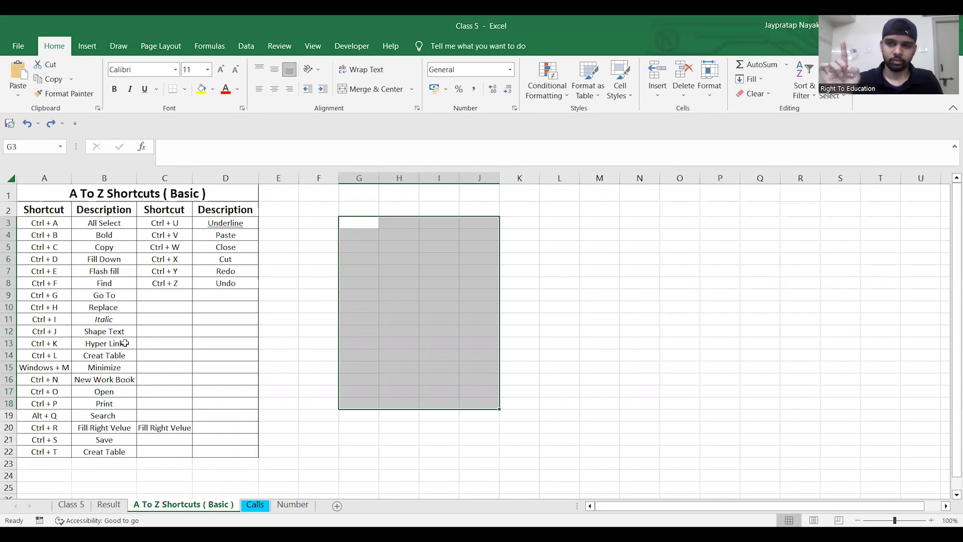
click(101, 501)
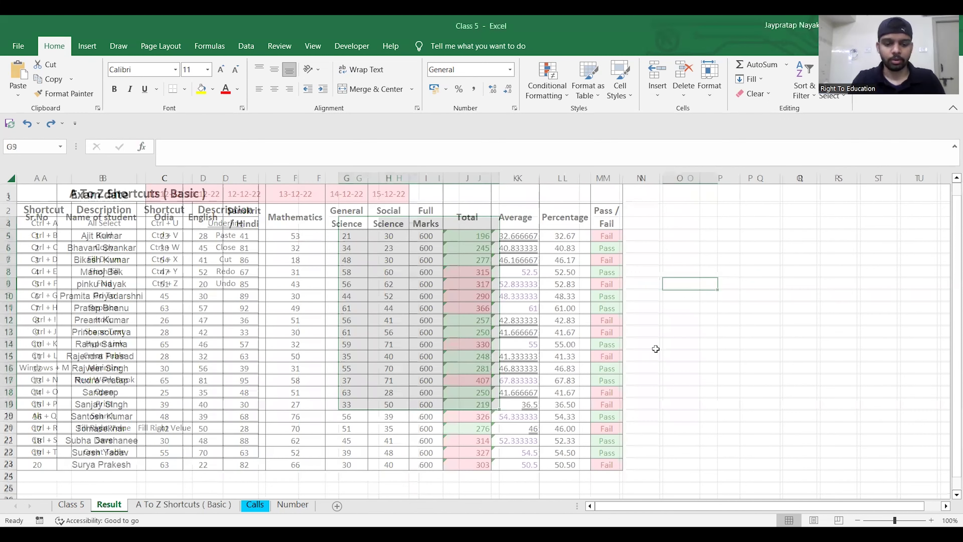
key(ctrl+k)
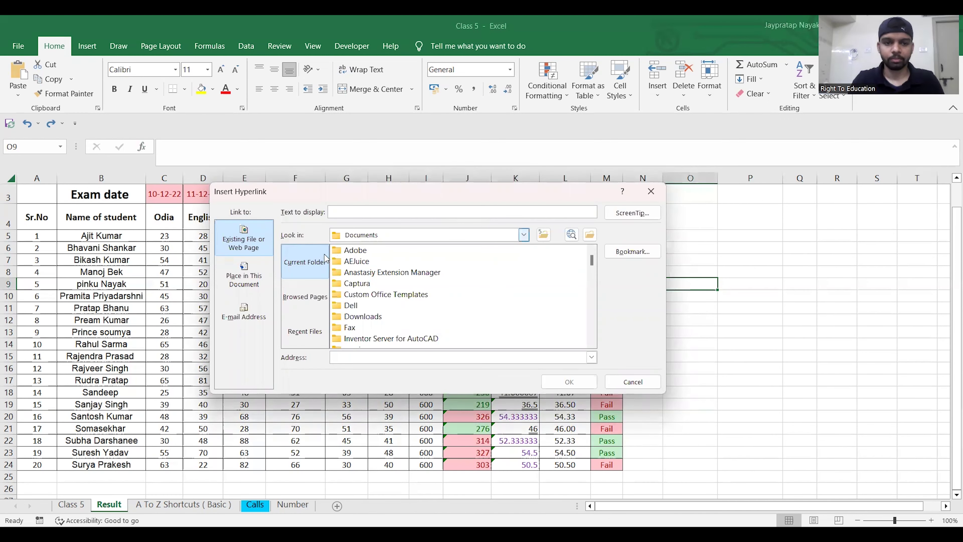
click(347, 360)
click(247, 243)
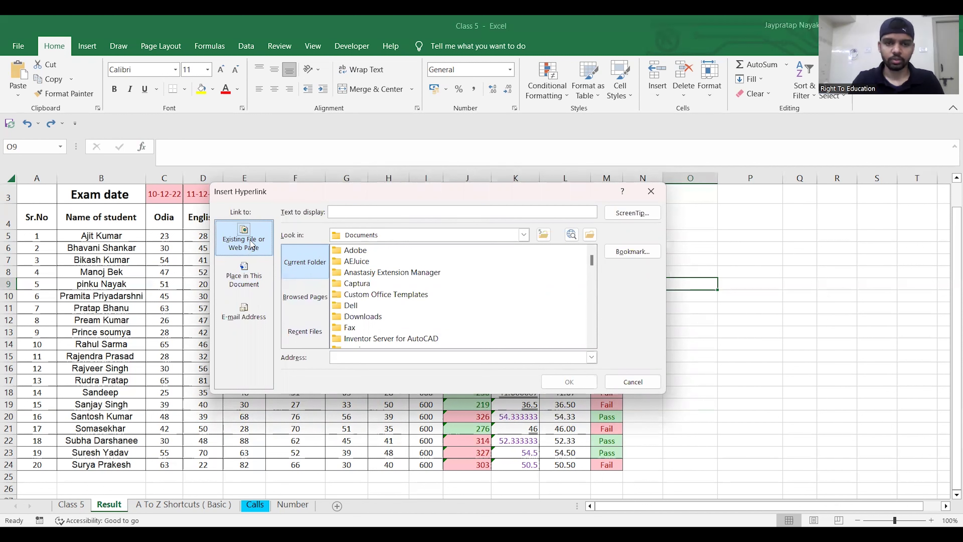
click(397, 356)
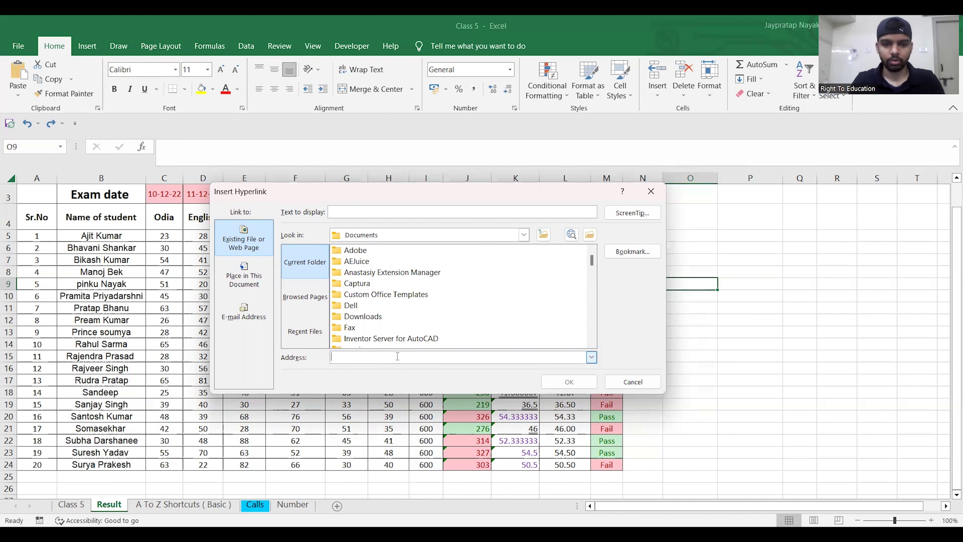
text(https://youtube.com/@righttoeducation7821)
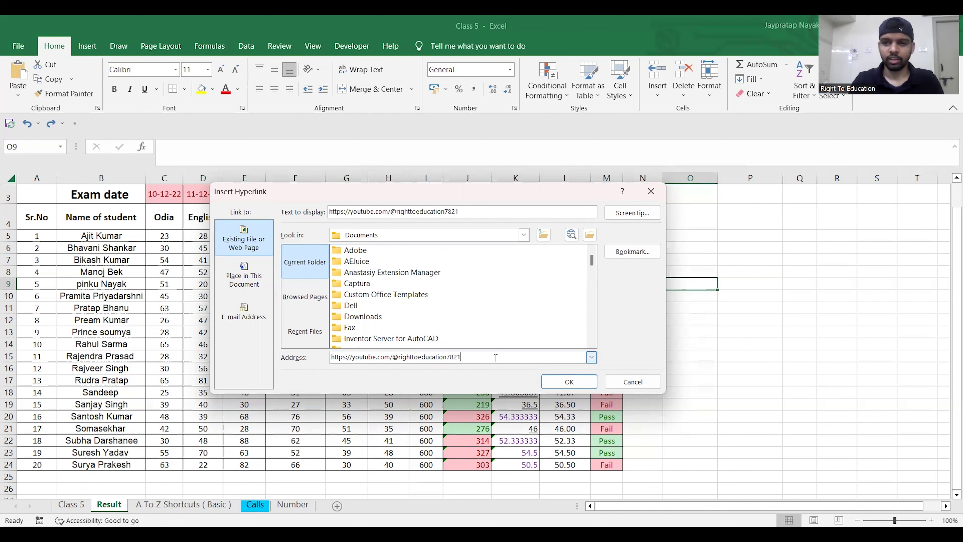
click(566, 384)
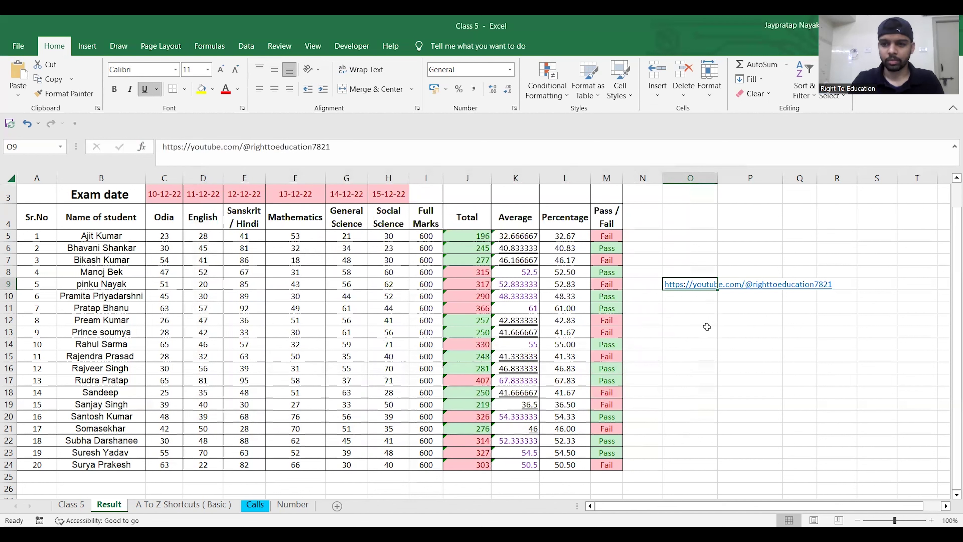
- Follow the hyperlink in cell O9 and look through the linked YouTube channel page
click(679, 288)
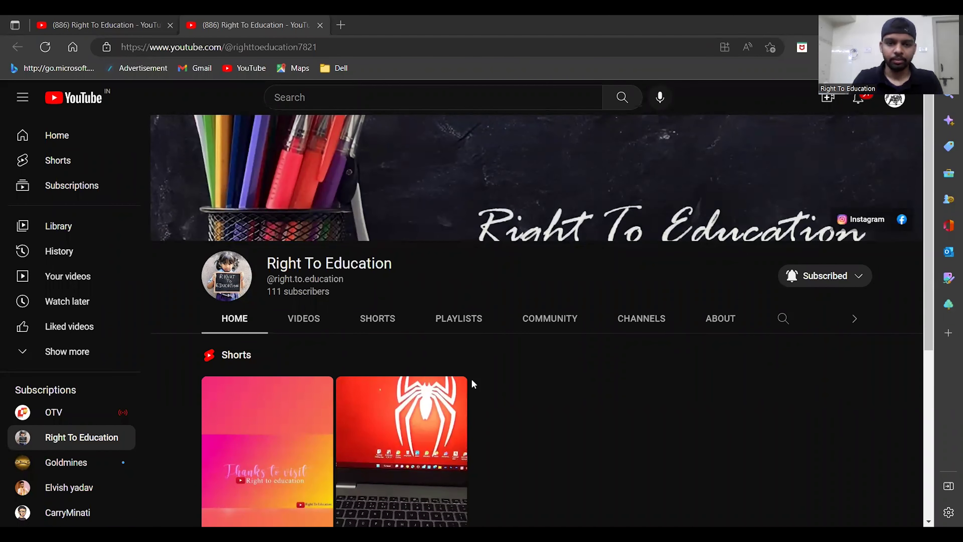
scroll(471, 379, down, 8)
scroll(471, 379, up, 8)
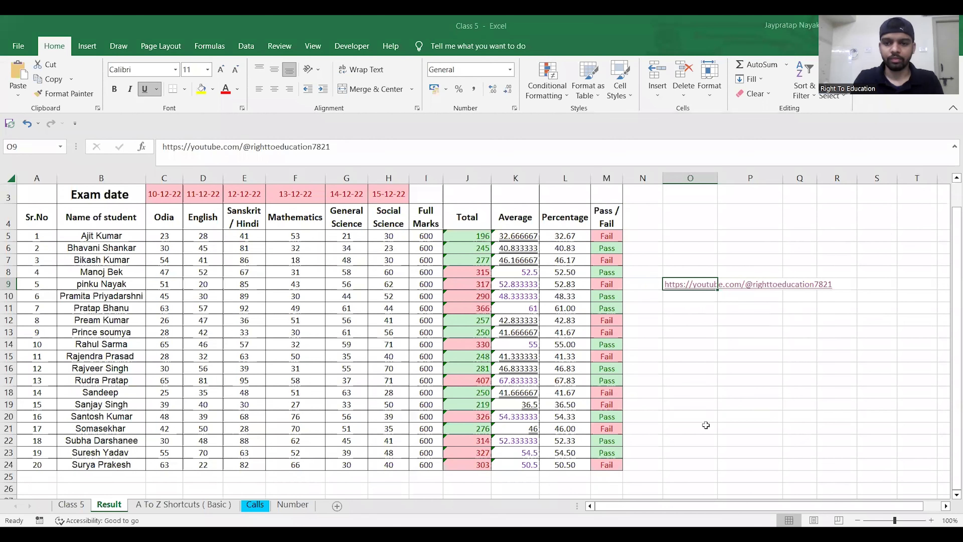
- Remove the hyperlink from the YouTube address in cell O9
key(Down)
key(Down)
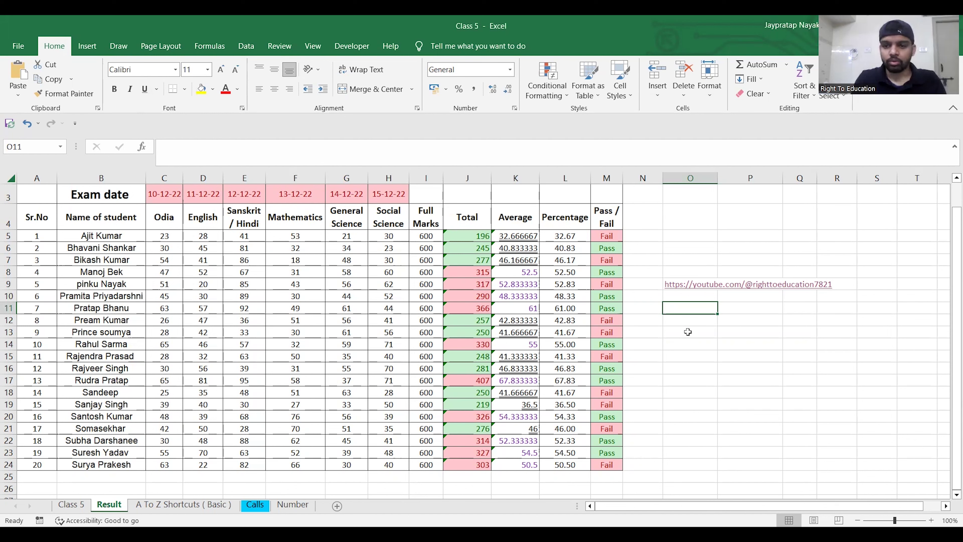
click(685, 286)
right_click(684, 285)
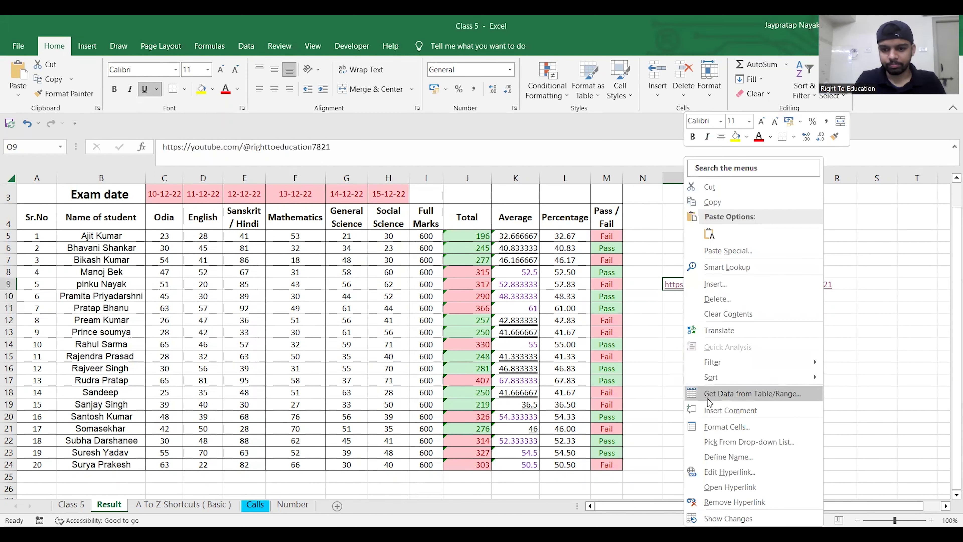
click(715, 503)
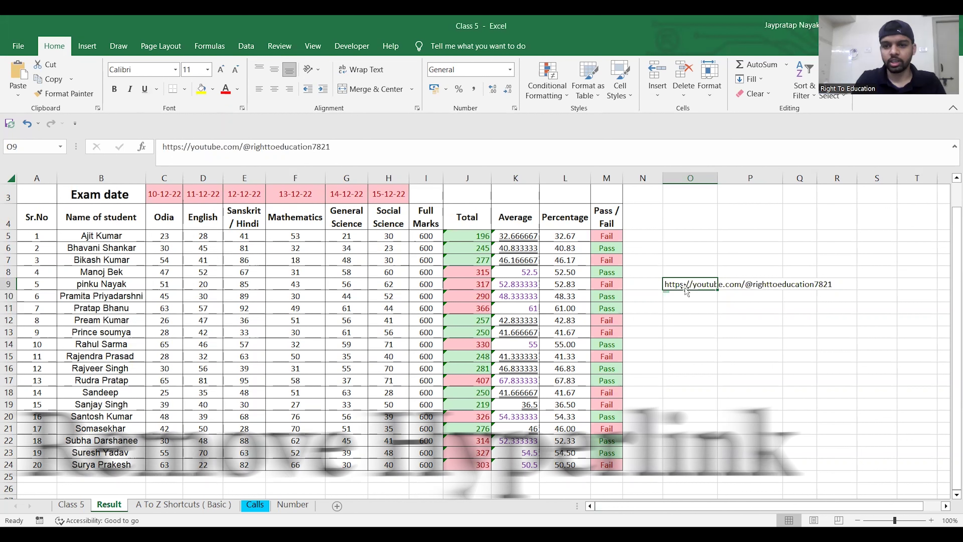
- Delete the whole YouTube address text from cell O9 and confirm the empty cell
click(537, 150)
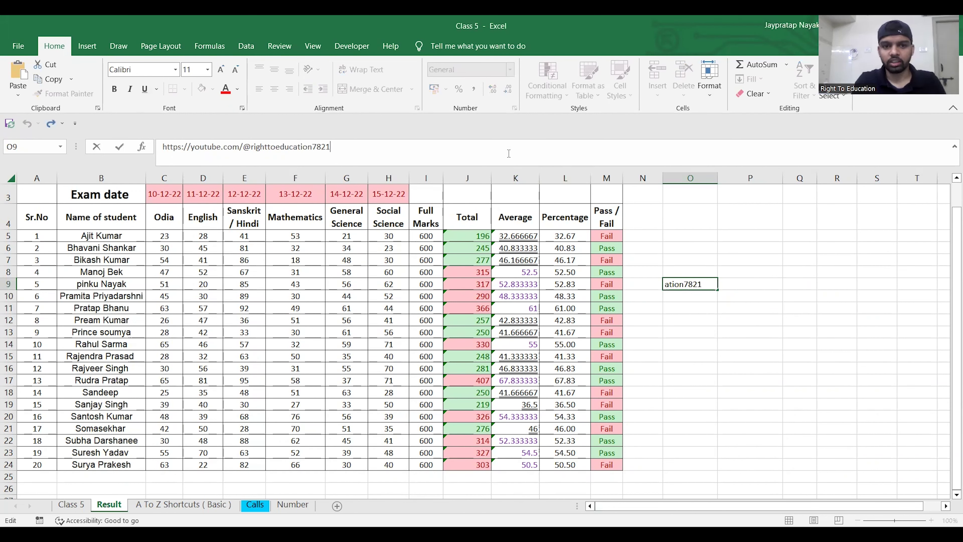
key(BackSpace)
key(BackSpace)
key(BackSpace)
key(BackSpace)
key(BackSpace)
key(BackSpace)
key(BackSpace)
key(BackSpace)
key(BackSpace)
key(BackSpace)
key(BackSpace)
key(BackSpace)
key(BackSpace)
key(BackSpace)
key(BackSpace)
key(BackSpace)
key(BackSpace)
key(BackSpace)
key(BackSpace)
key(BackSpace)
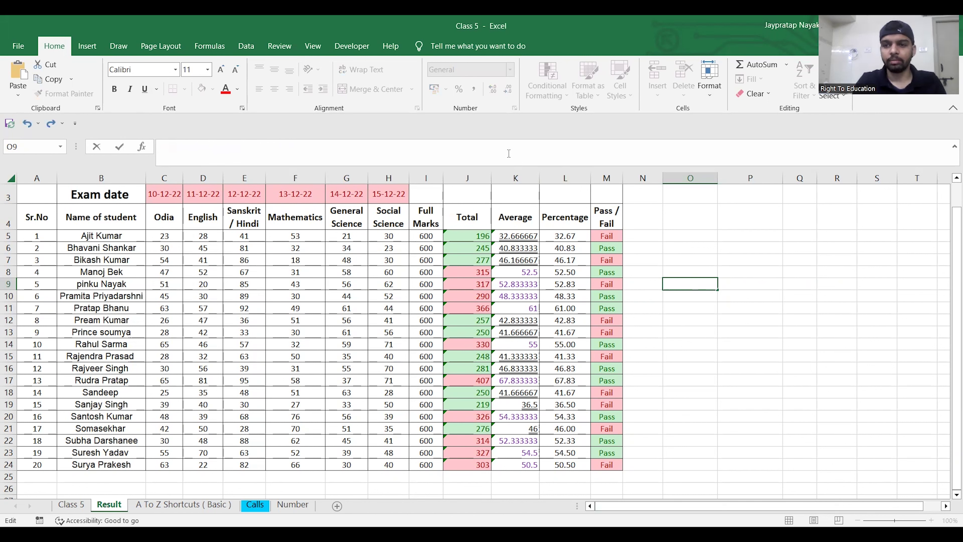
key(Return)
- Look up the fill shortcuts on the A To Z Shortcuts ( Basic ) sheet and return to the Result sheet
click(670, 353)
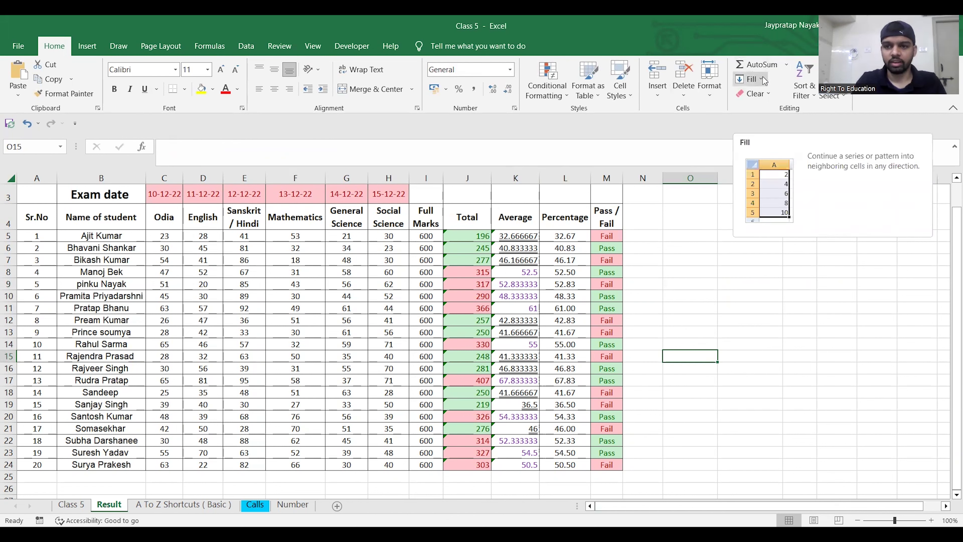
click(697, 291)
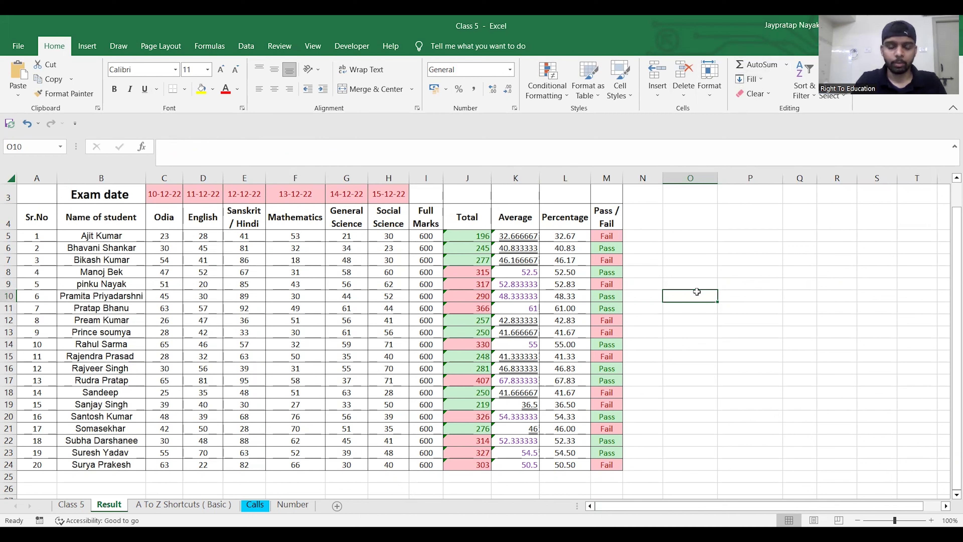
click(180, 506)
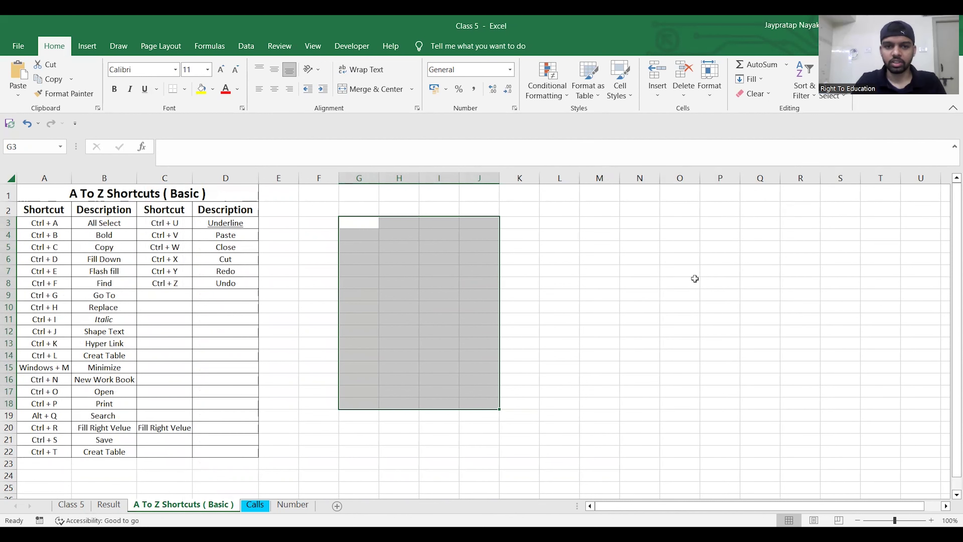
click(115, 505)
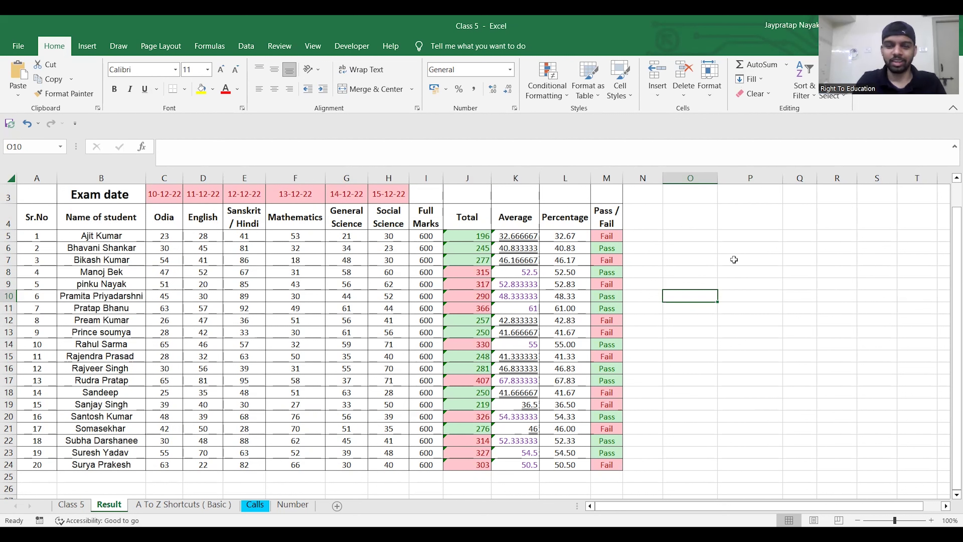
- Enter the text "Hi Sir" in cell O8 of the Result sheet
click(706, 269)
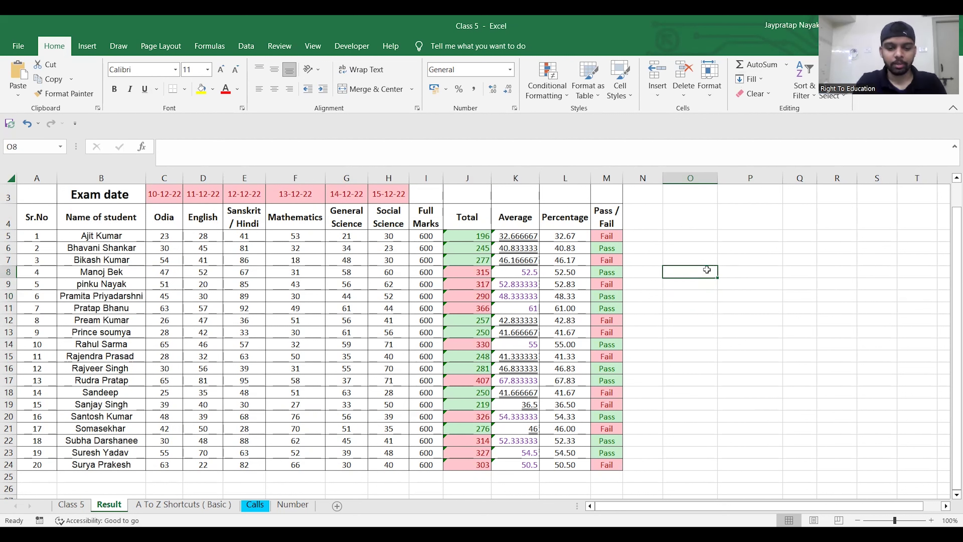
text(Hi Sir)
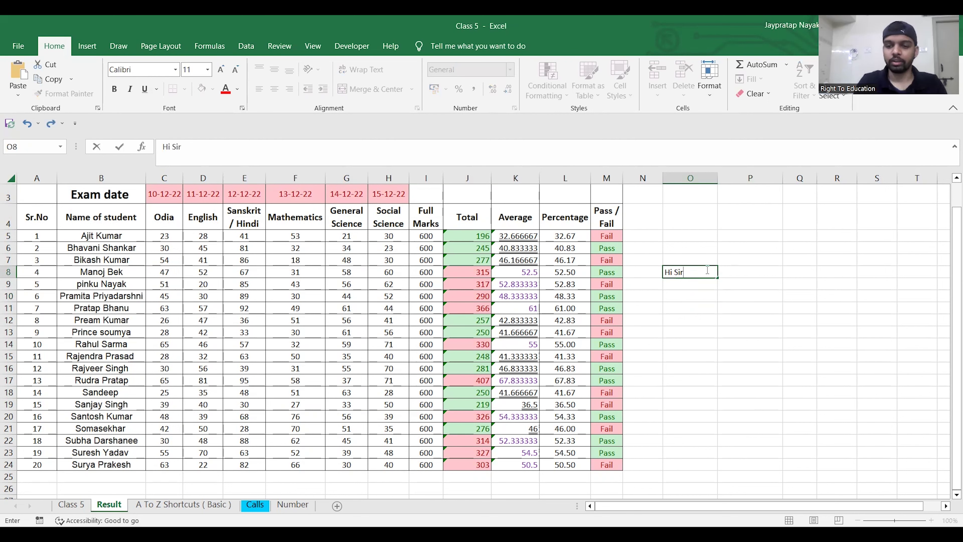
key(Return)
click(705, 306)
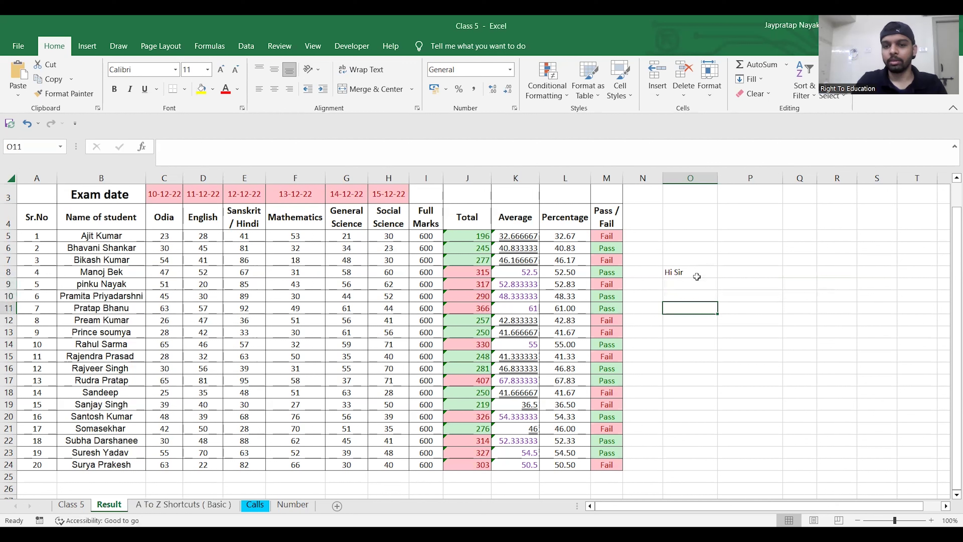
click(694, 270)
click(693, 284)
click(689, 271)
drag(688, 271, 689, 283)
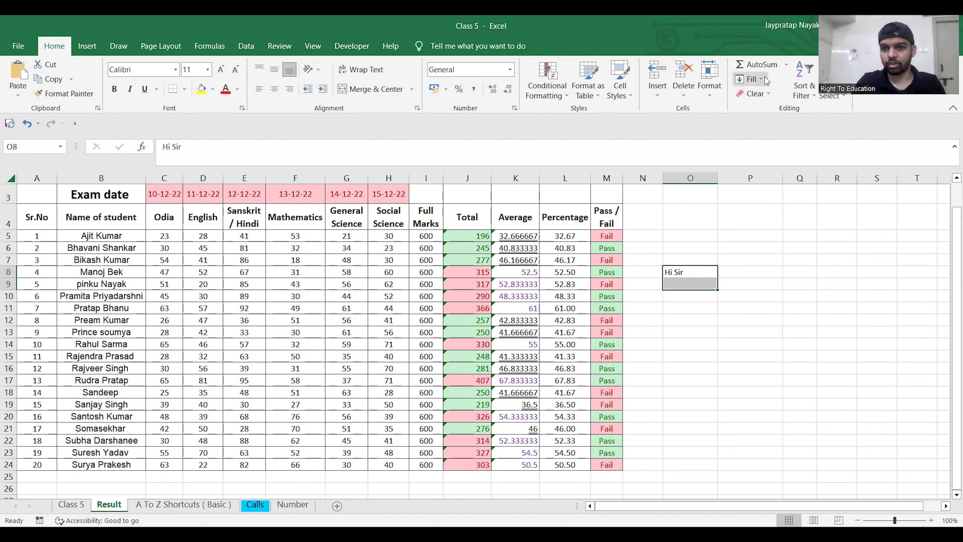
click(697, 272)
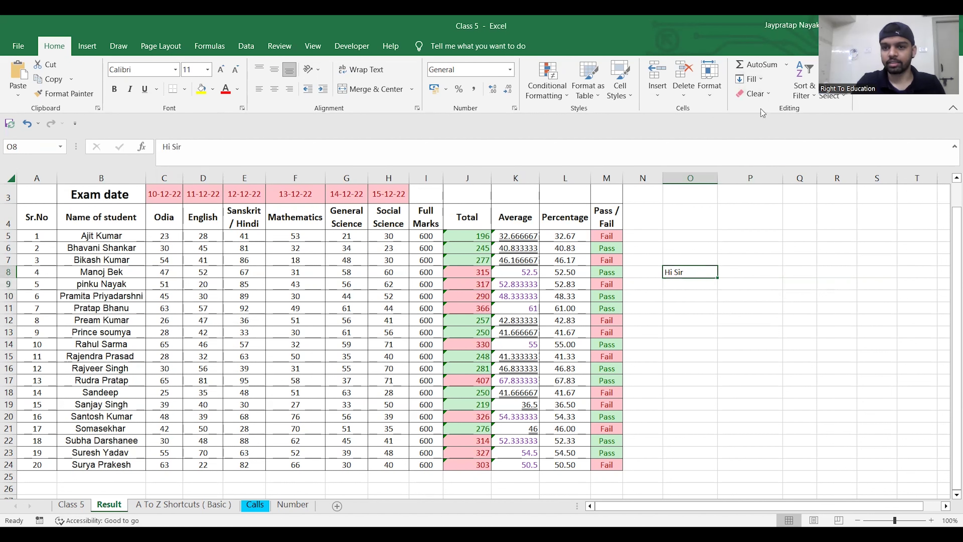
click(765, 78)
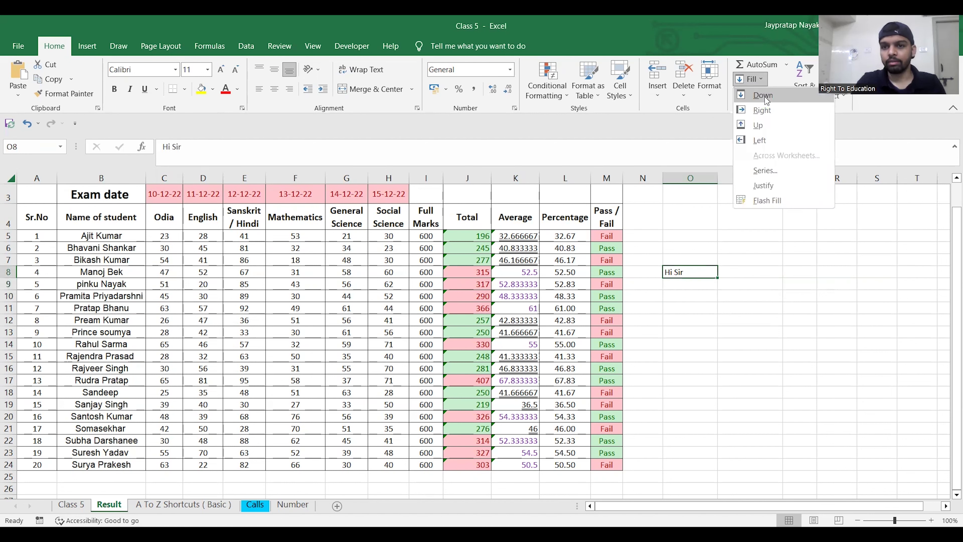
click(716, 229)
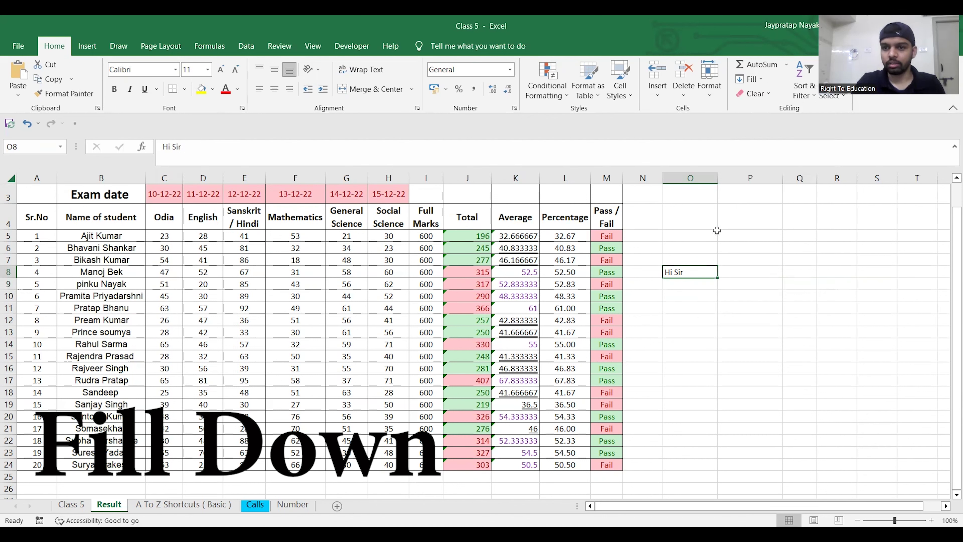
click(764, 80)
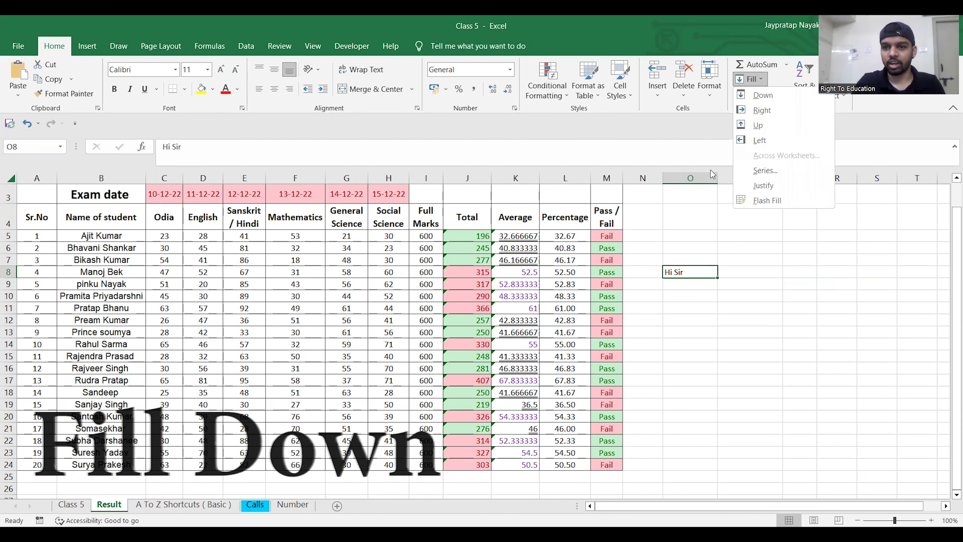
click(692, 272)
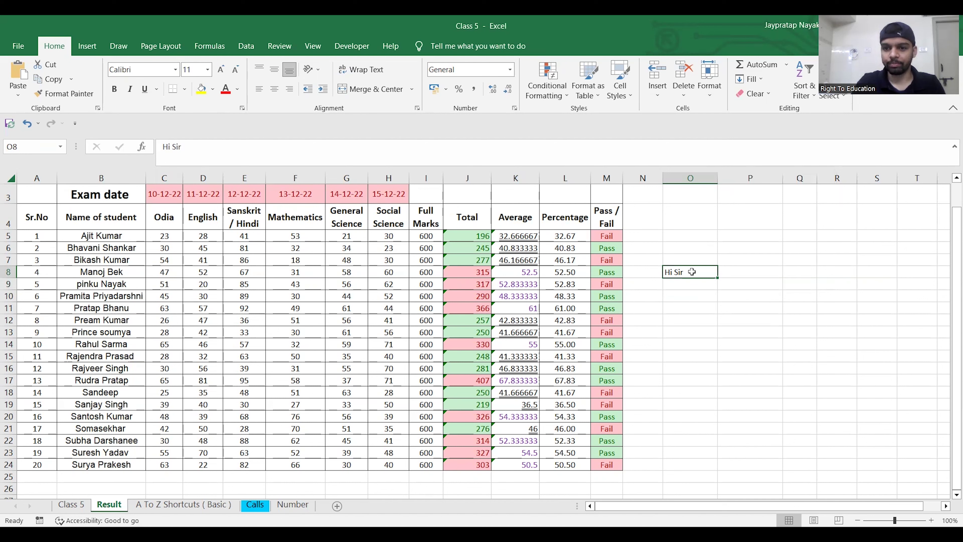
key(ctrl+z)
- Fill the "Hi Sir" text from cell O8 down into cell O9
click(698, 288)
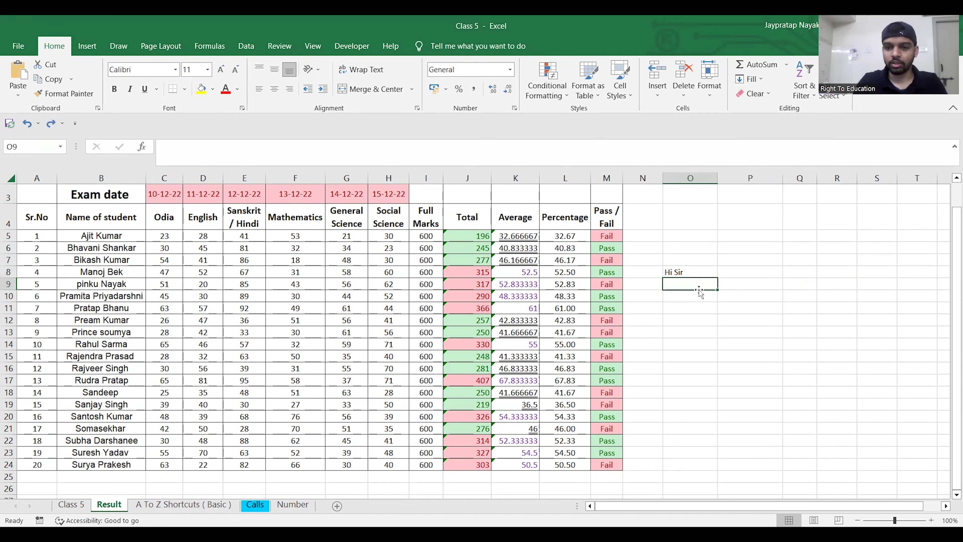
click(761, 79)
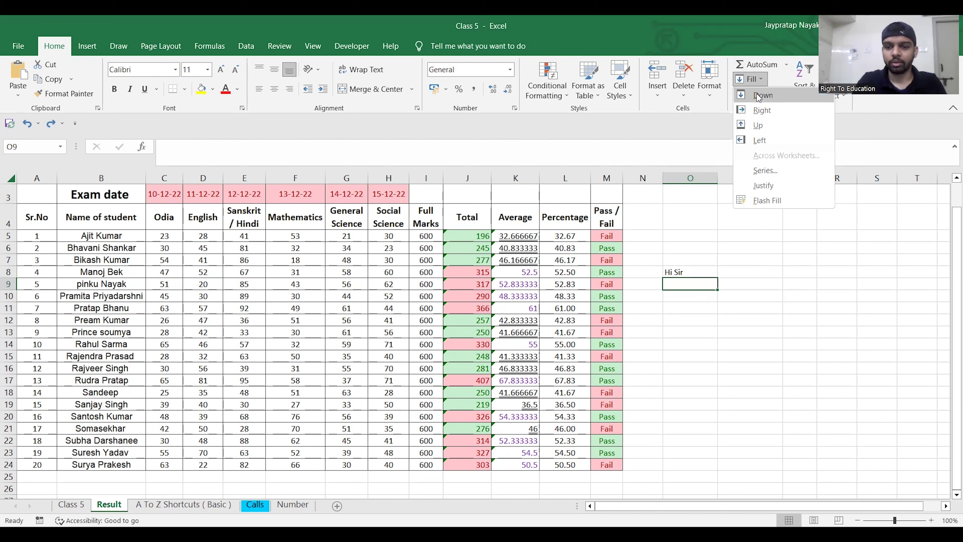
click(758, 96)
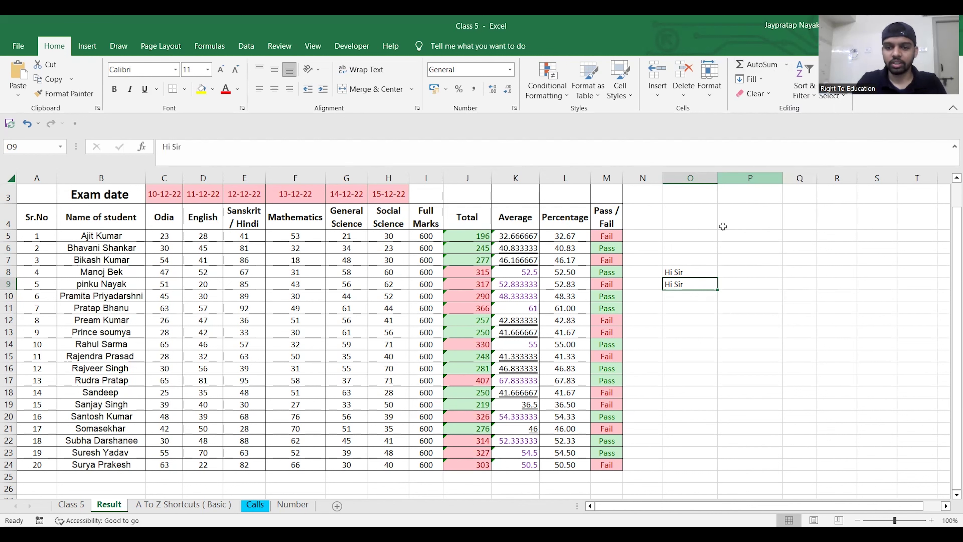
click(727, 314)
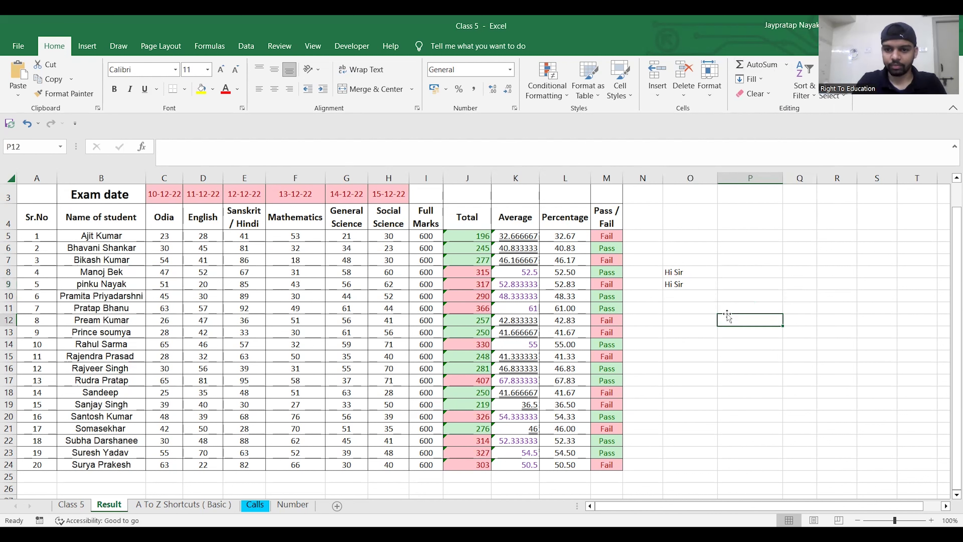
- Fill "Hi Sir" down the range O8:O18, and undo both downward fills
click(684, 270)
key(shift+Down)
key(shift+Down)
key(shift+Down)
key(shift+Down)
key(shift+Down)
key(shift+Down)
key(shift+Down)
key(shift+Down)
key(shift+Down)
key(shift+Down)
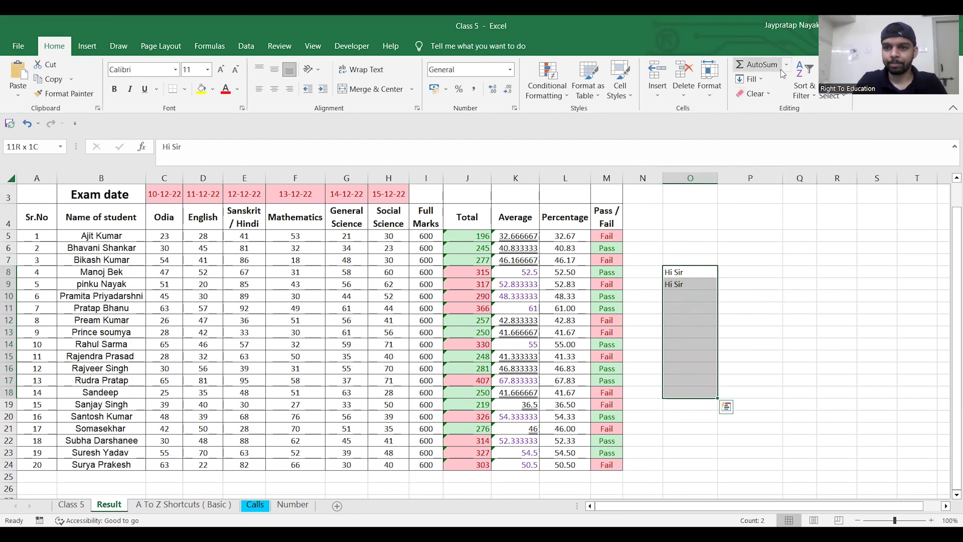
click(765, 80)
click(764, 97)
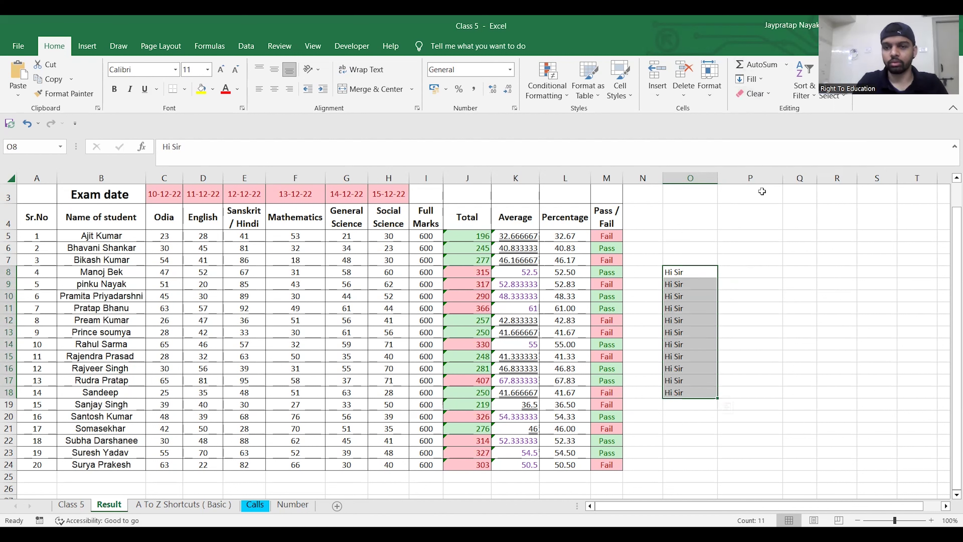
key(ctrl+z)
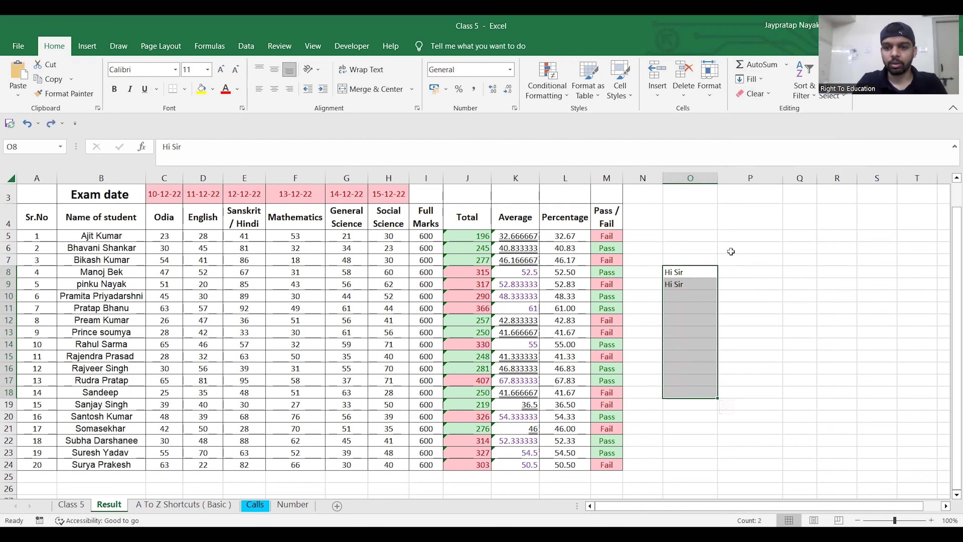
key(ctrl+z)
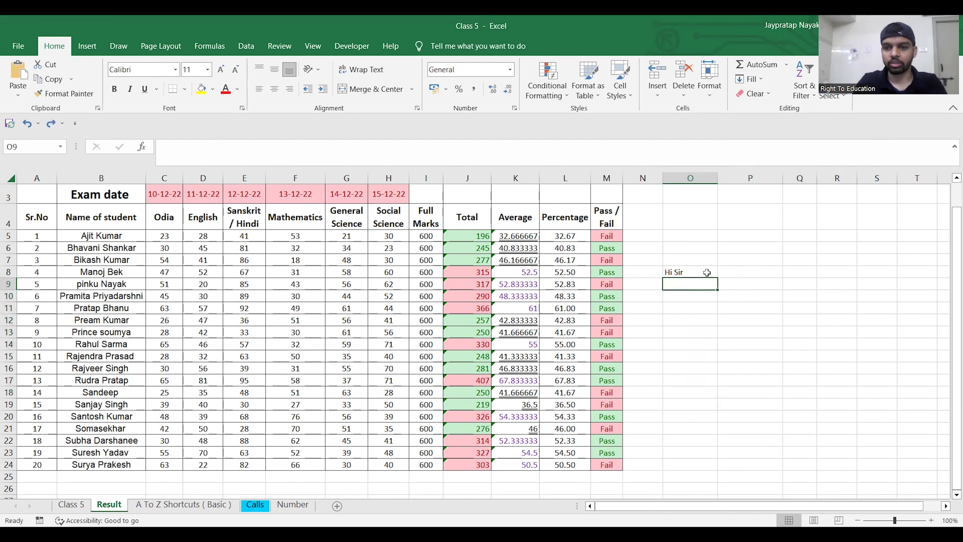
click(685, 273)
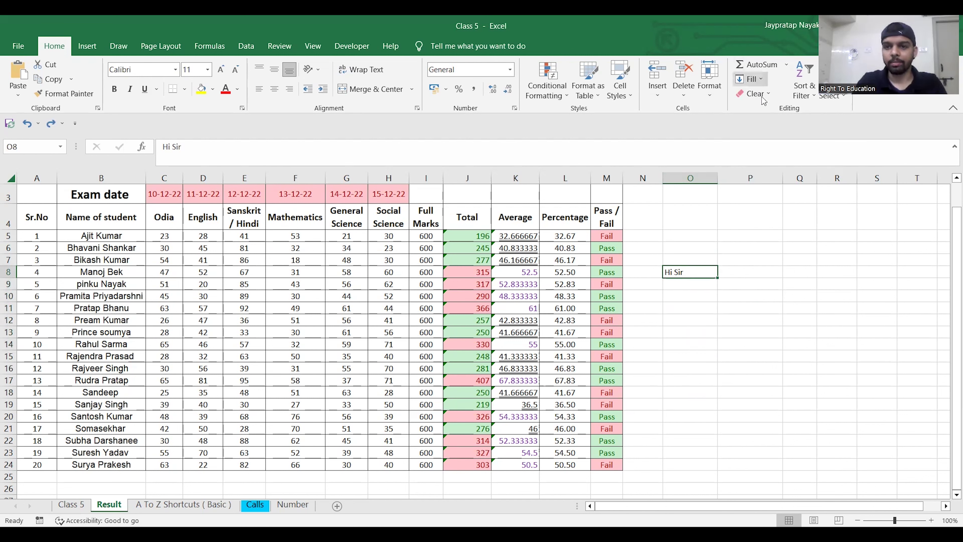
click(762, 79)
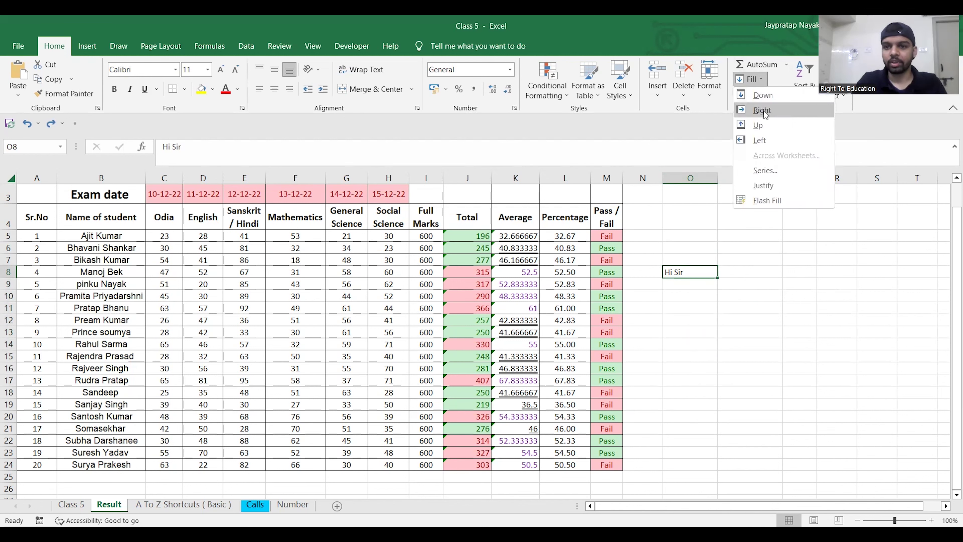
click(753, 270)
click(751, 269)
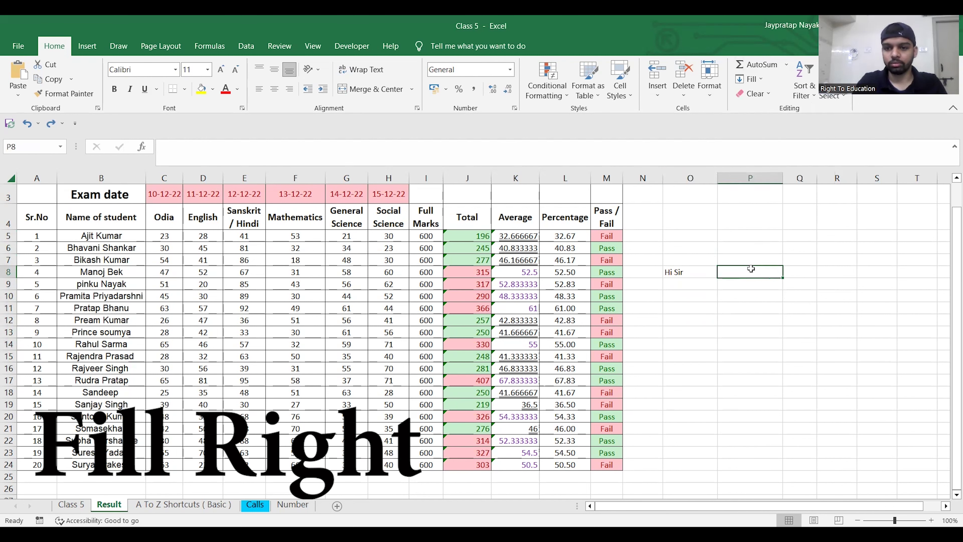
- Fill "Hi Sir" from cell O8 to the right across O8:S8, and undo the fill
click(693, 272)
key(shift+Right)
key(shift+Right)
key(shift+Right)
key(shift+Right)
key(shift+Right)
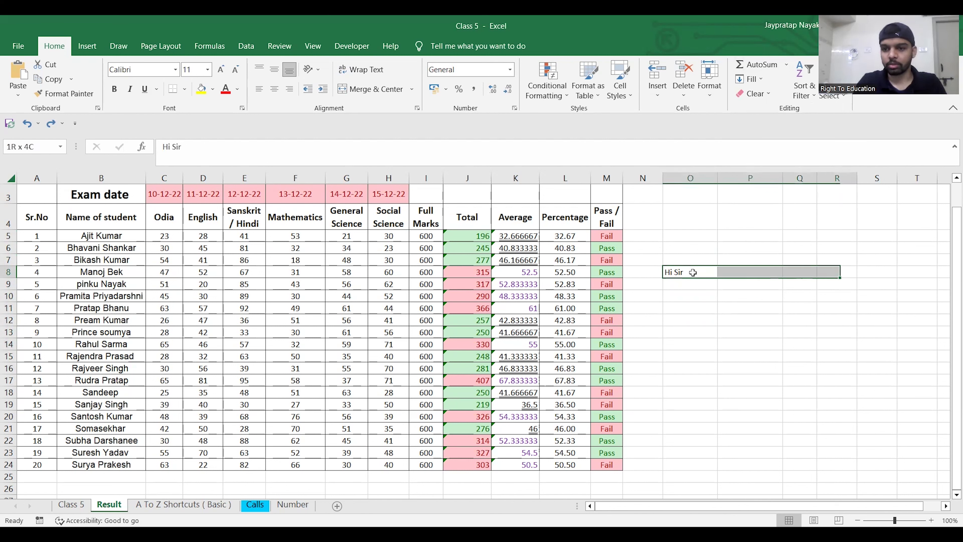
key(shift+Left)
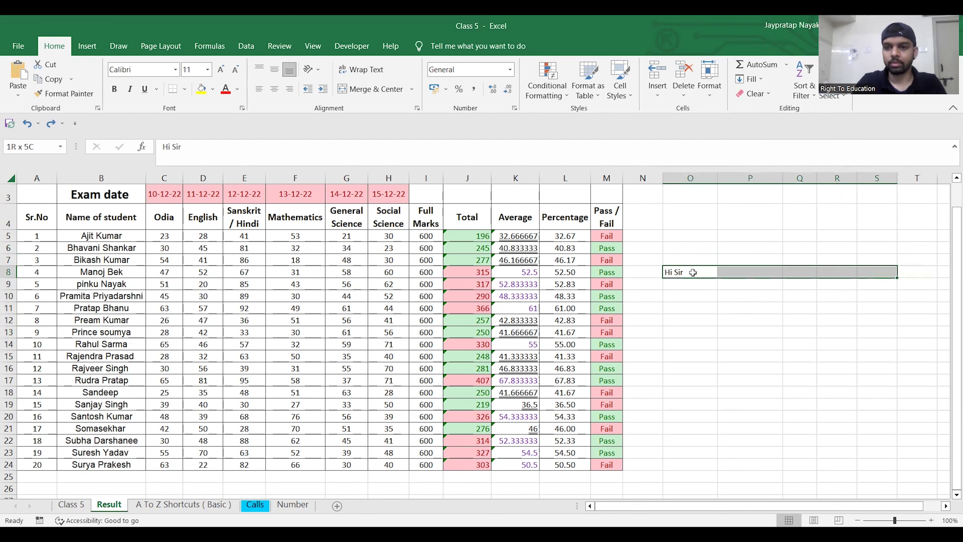
click(761, 79)
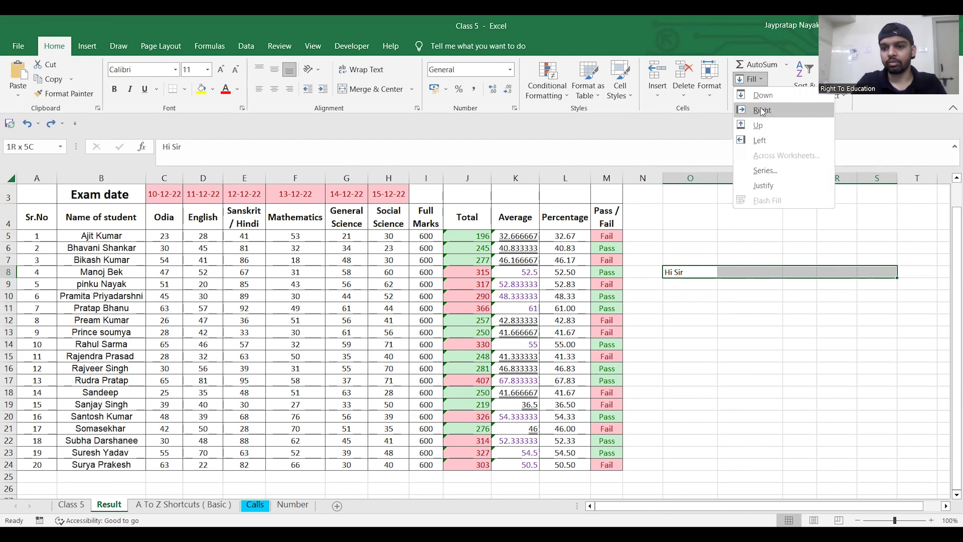
click(762, 111)
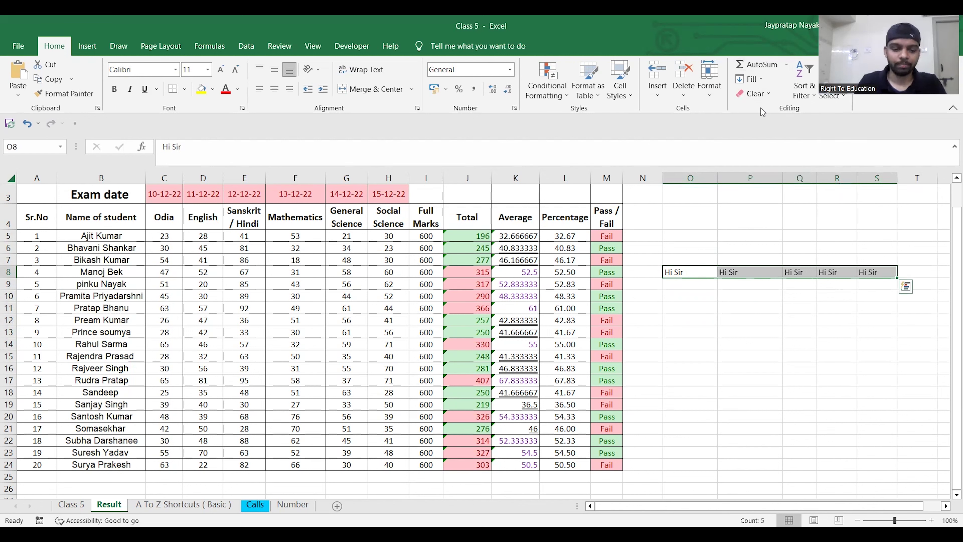
key(ctrl+z)
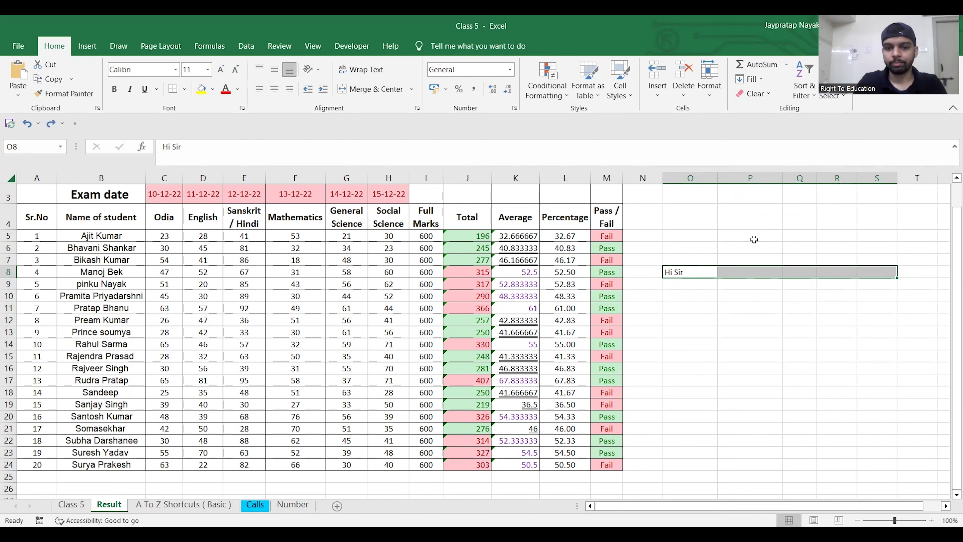
click(730, 332)
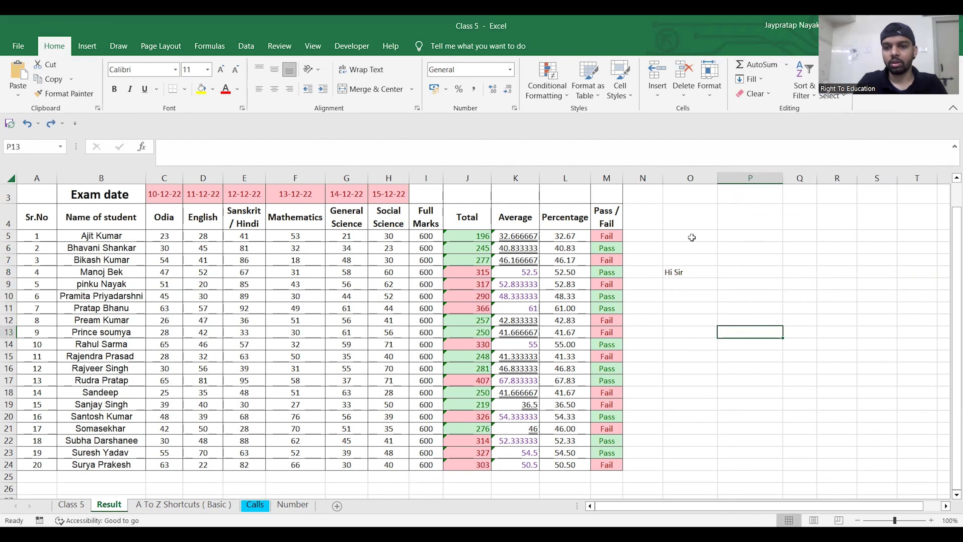
- Fill "Hi Sir" upward from cell O8 across the range O5:O8, and undo the fill
click(761, 79)
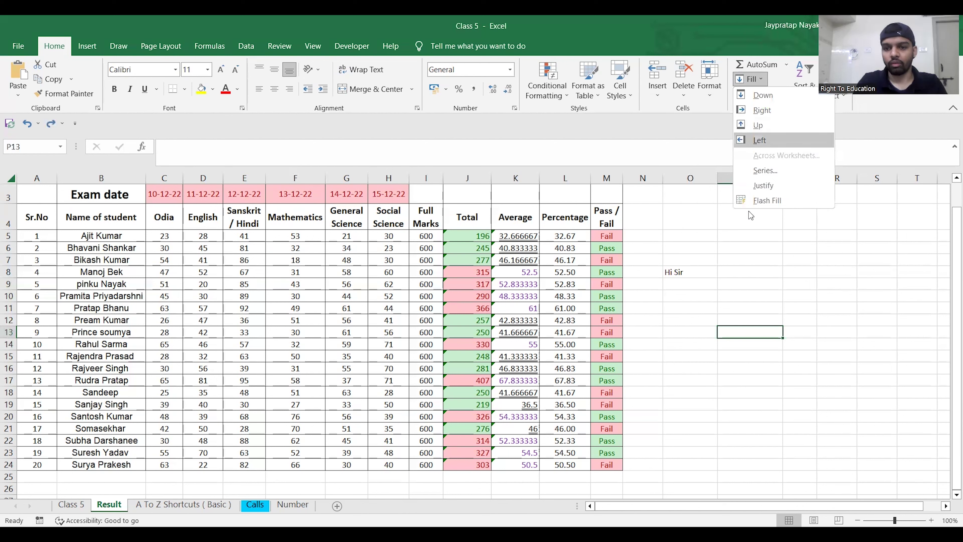
key(Escape)
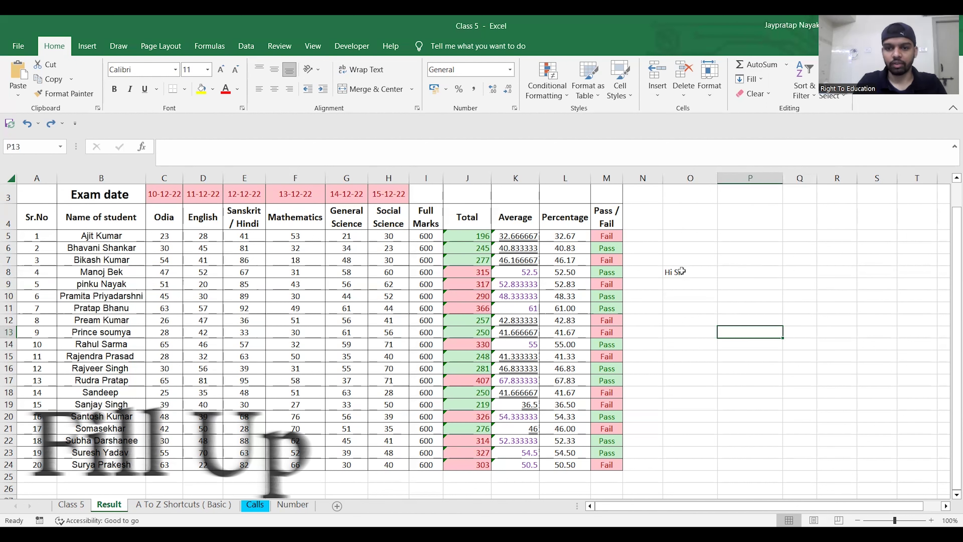
click(681, 270)
key(shift+Up)
key(shift+Up)
key(shift+Up)
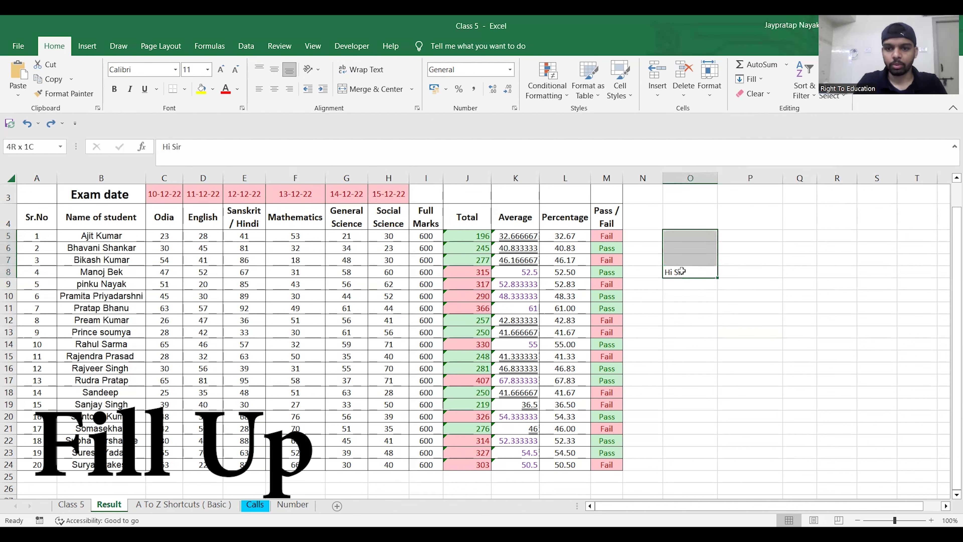
click(758, 81)
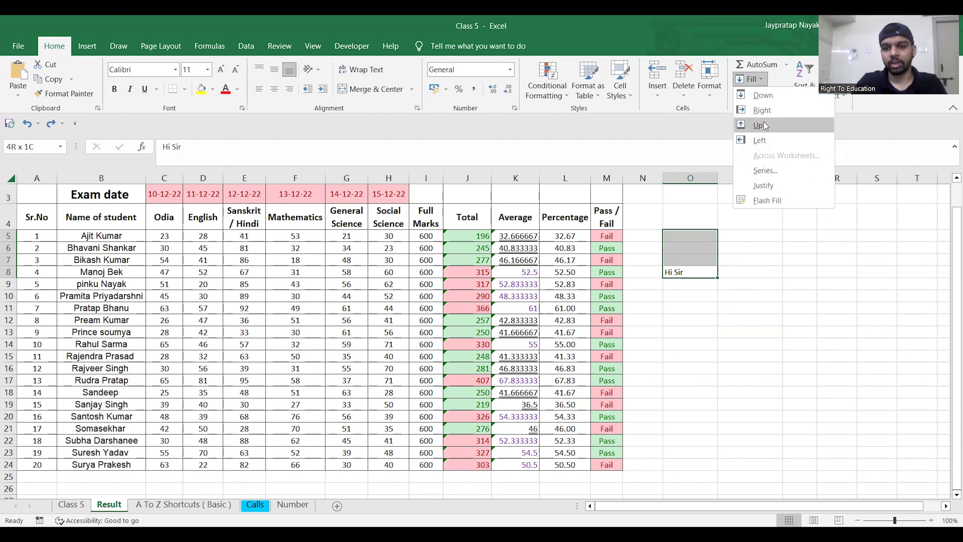
click(760, 126)
key(ctrl+z)
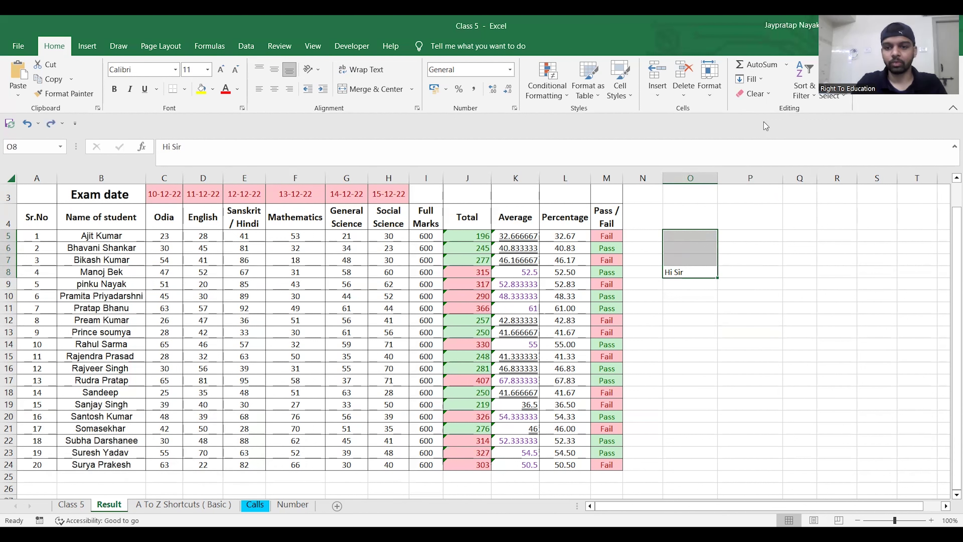
- Insert a blank column before column N on the Result sheet
click(765, 82)
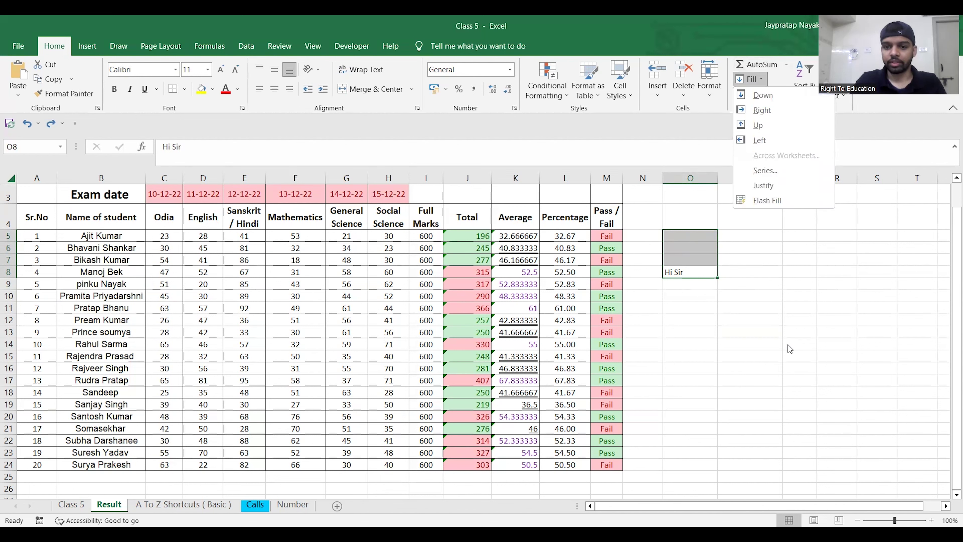
click(711, 340)
click(709, 340)
click(690, 272)
drag(689, 273, 653, 273)
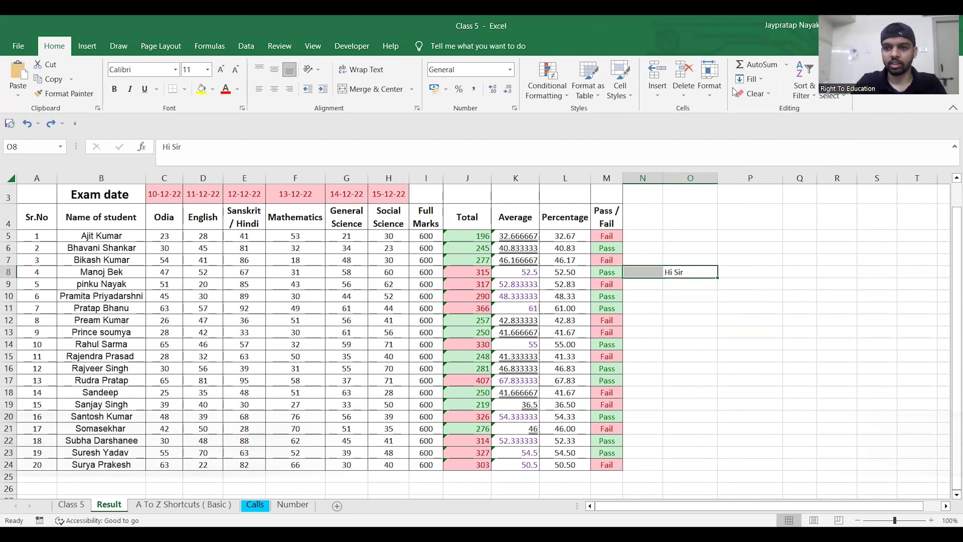
right_click(643, 180)
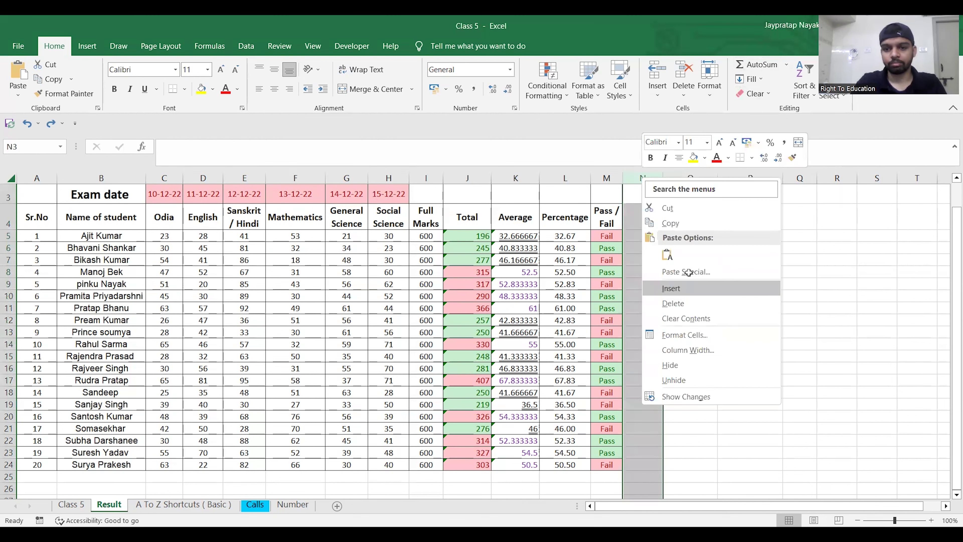
click(667, 287)
- Fill "Hi Sir" leftward from cell P8 across N8:P8, and undo the fill
drag(704, 274, 641, 273)
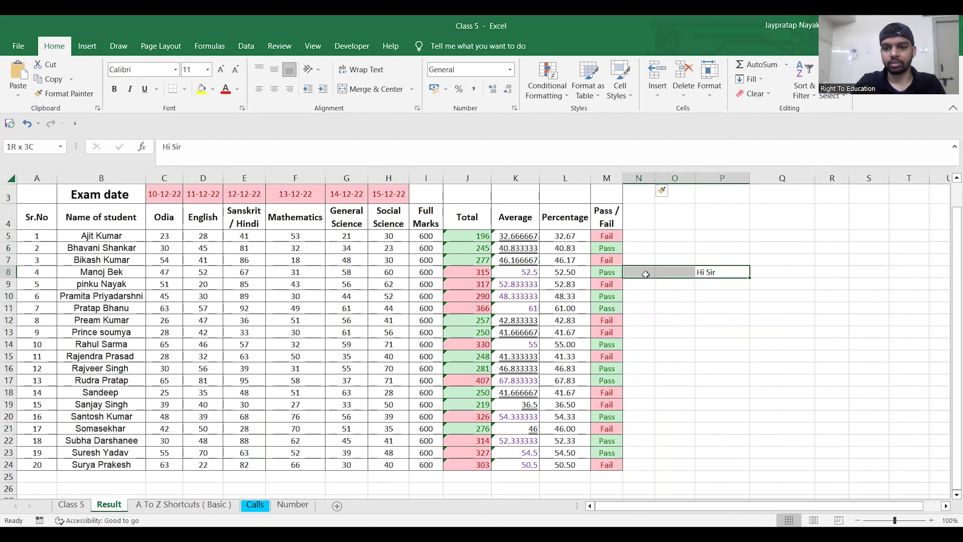
click(764, 81)
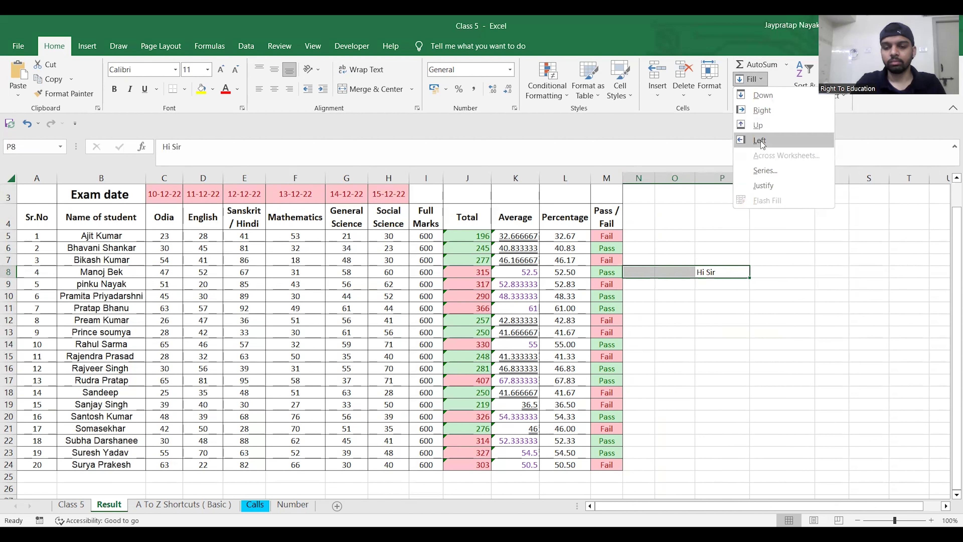
click(760, 142)
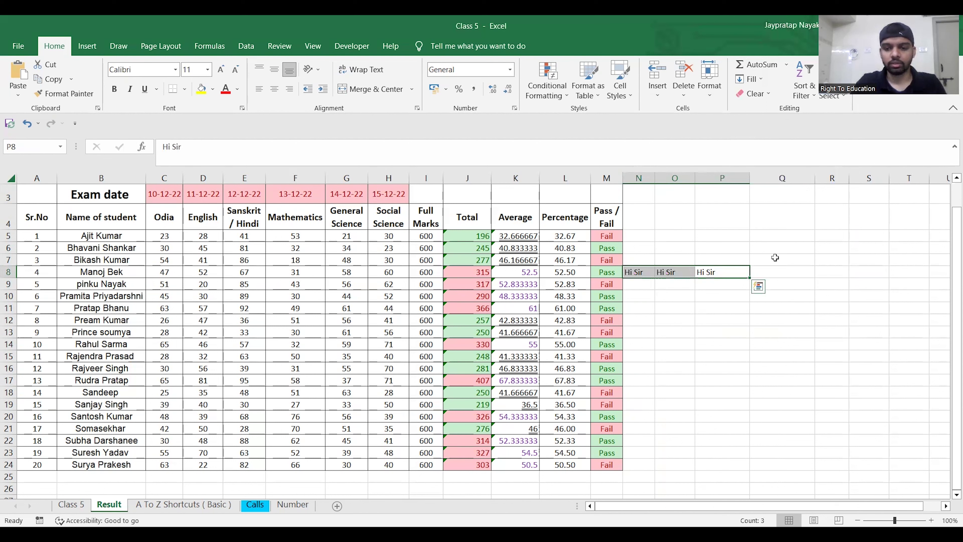
key(ctrl+z)
click(796, 308)
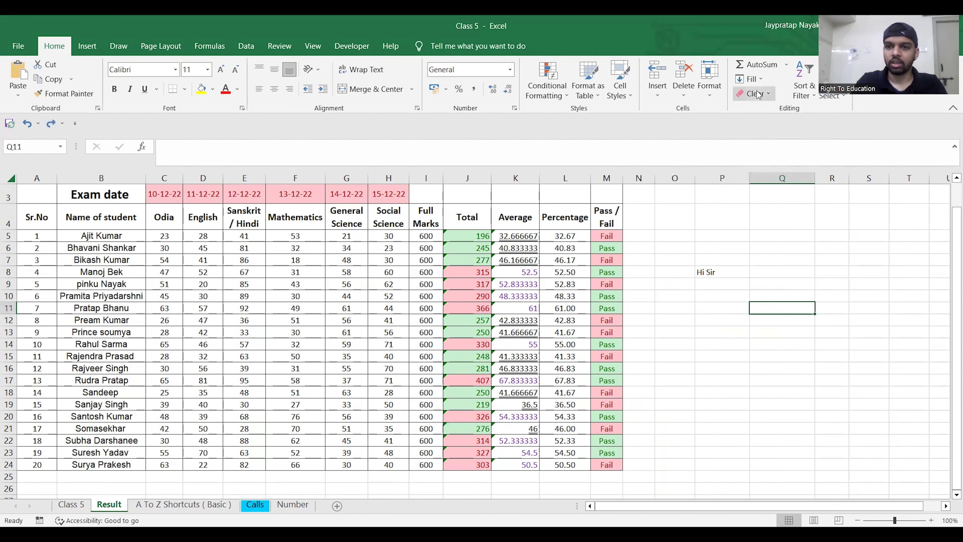
- Add two blank worksheets between the Calls and Number sheets and select both as a group
click(750, 79)
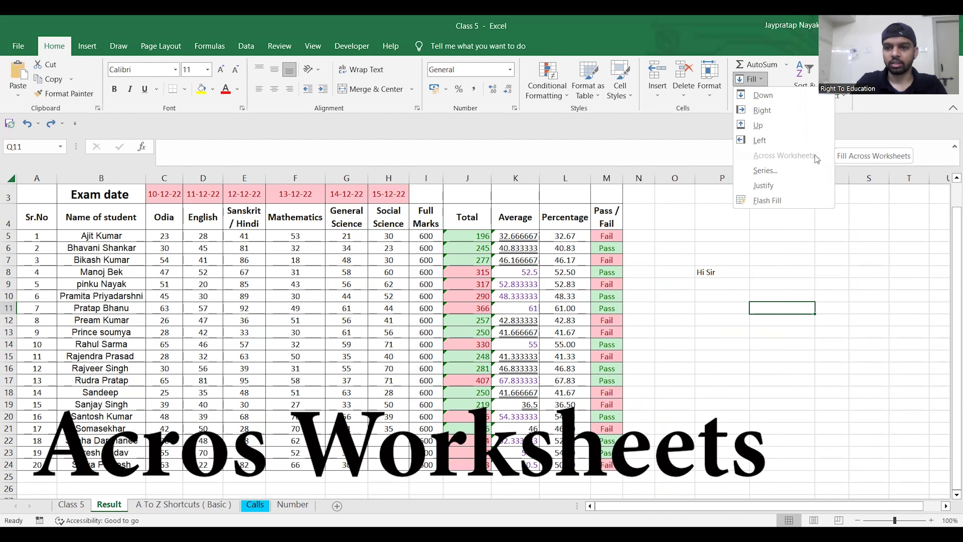
click(781, 293)
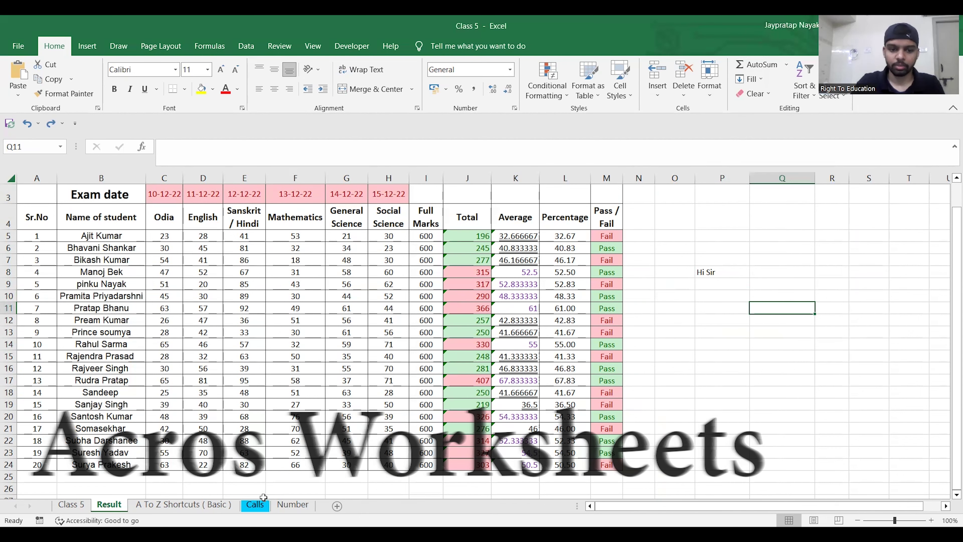
click(262, 506)
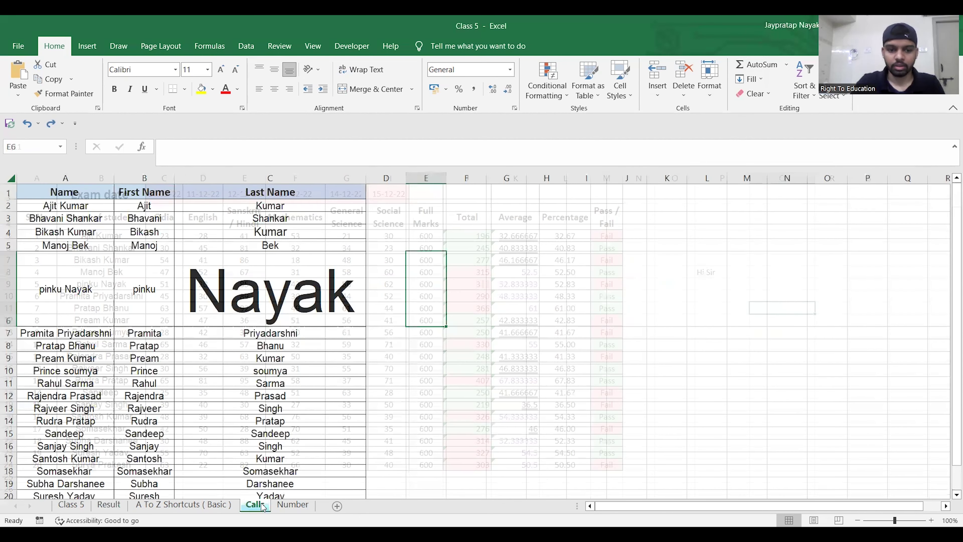
click(338, 506)
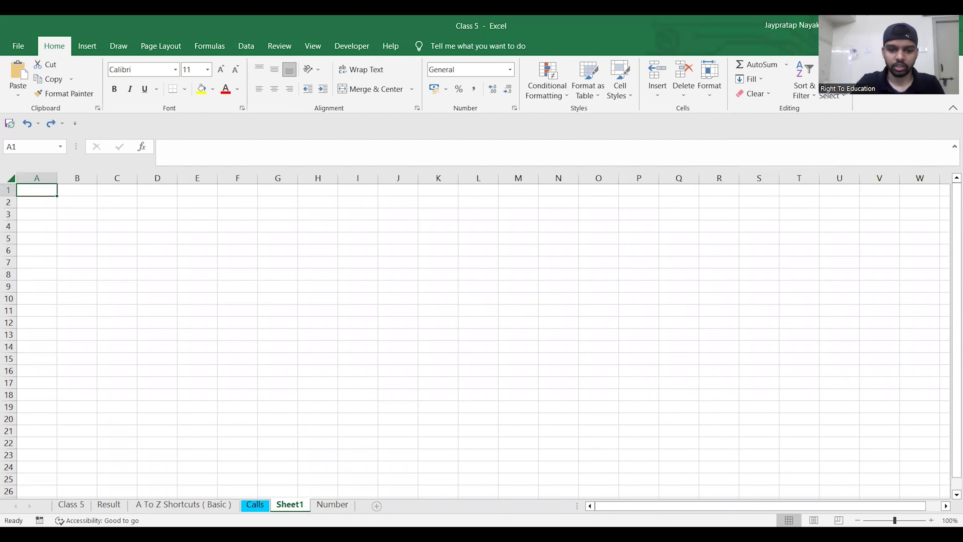
click(377, 505)
click(292, 505)
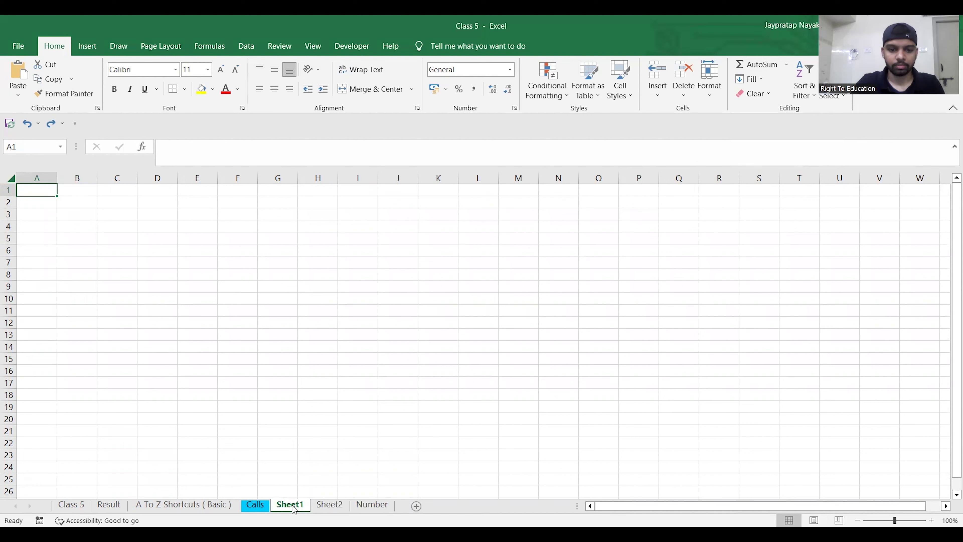
ctrl+click(329, 505)
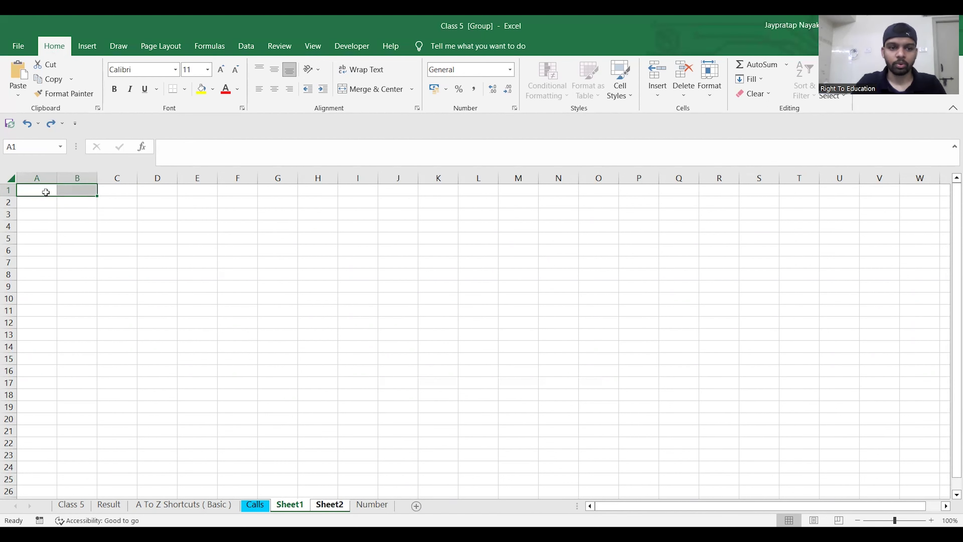
- Fill the range A1:B1 across the grouped worksheets using the All option
click(763, 81)
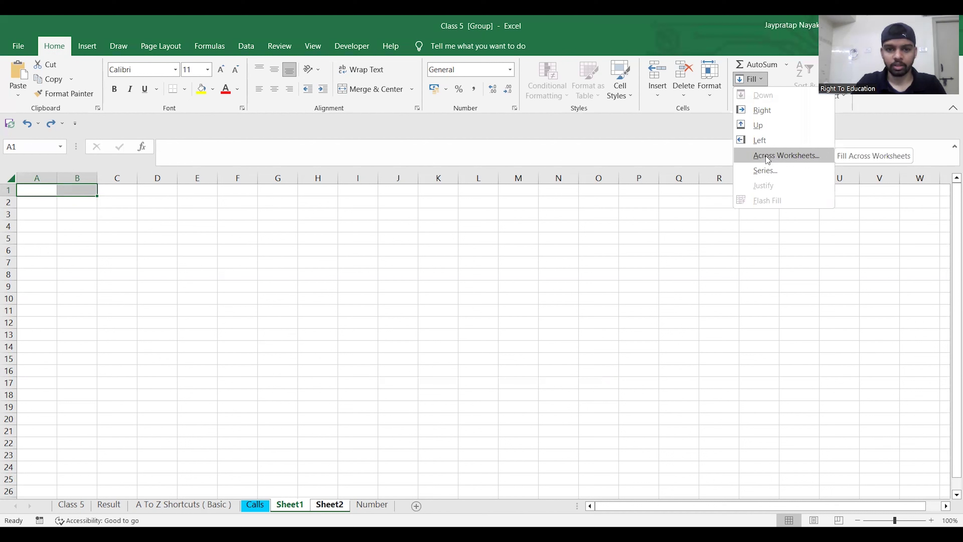
click(767, 160)
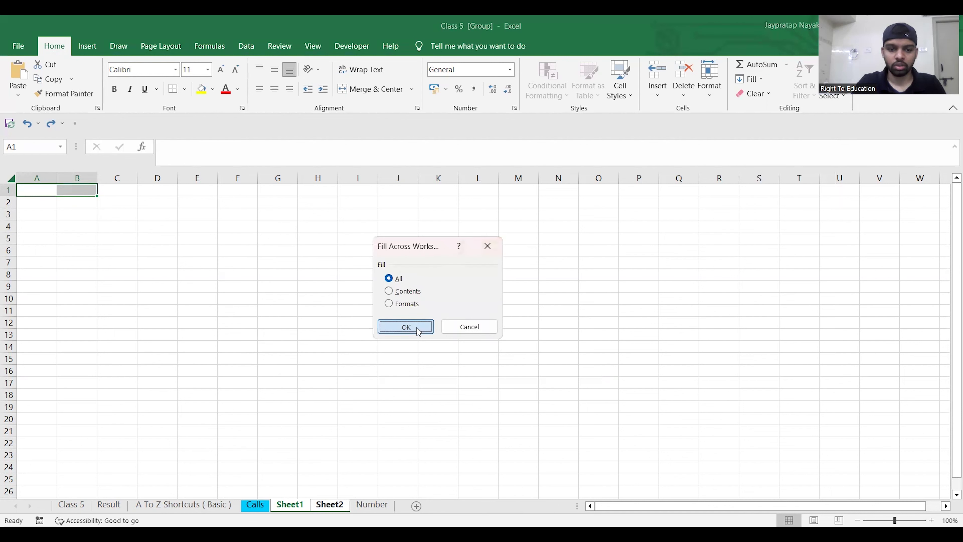
click(406, 326)
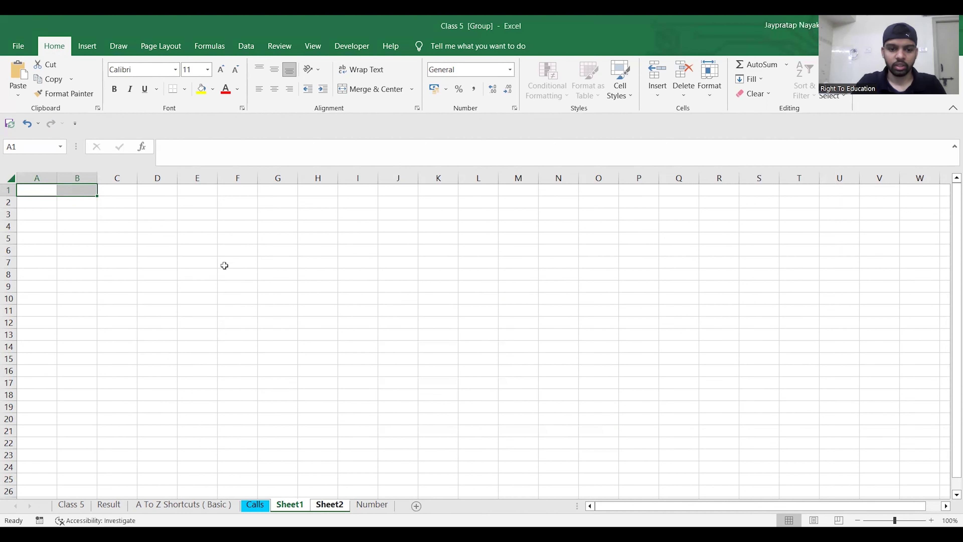
- Enter "hdUBVVFVEAKYGOvrfvvauirhuagyfgyhbhevlae,kshgbybvuyvriuuiaebuaeb" in cell A1 of the grouped sheets, and compare Sheet2 with Sheet1
click(32, 190)
text(hd)
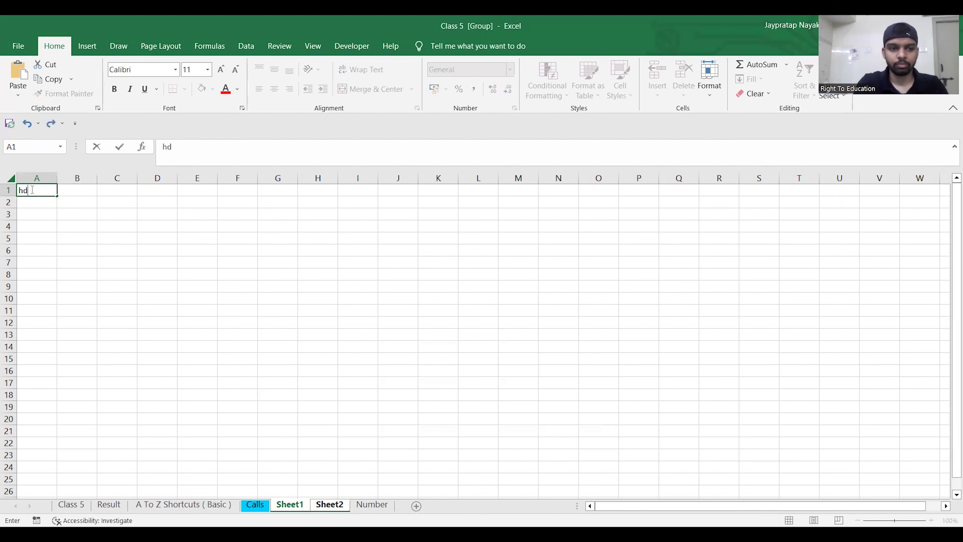
text(UBVVFVEAKYGOvrfvvauirh)
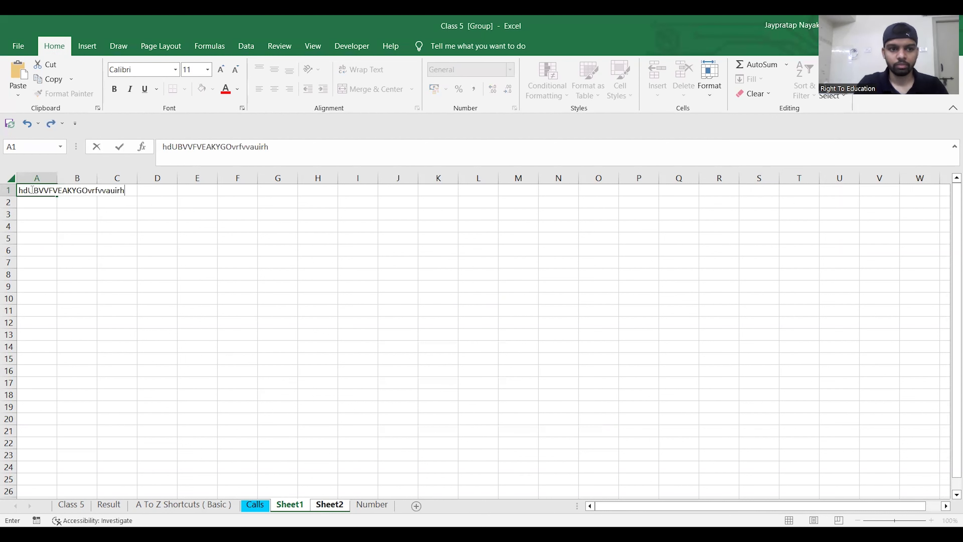
text(uagyfgyhbhevlae,kshgbybvuyvriuuiaebuaeb)
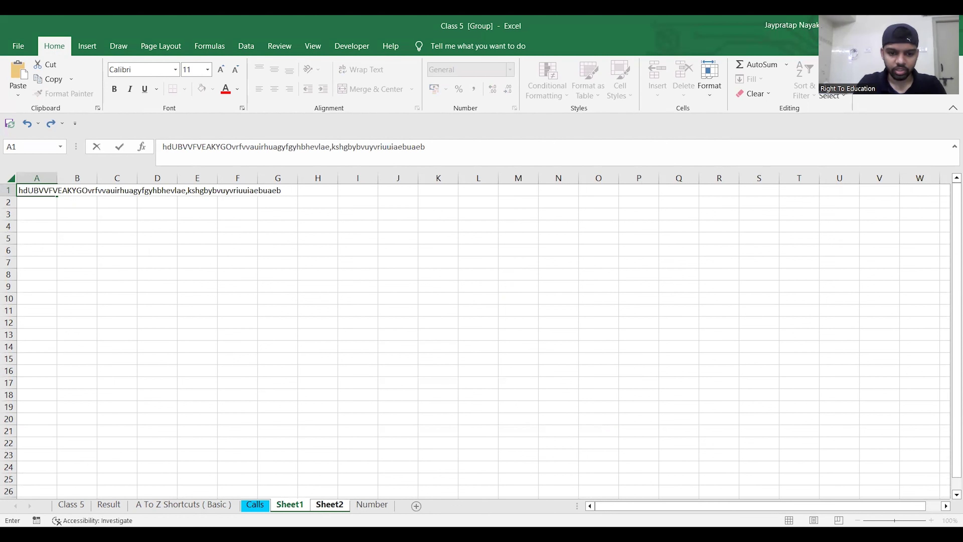
click(329, 505)
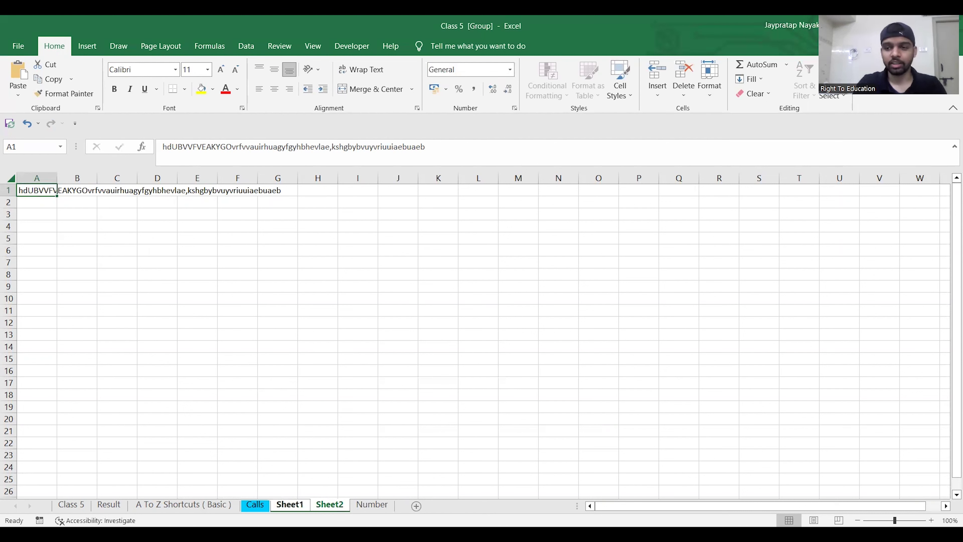
click(296, 506)
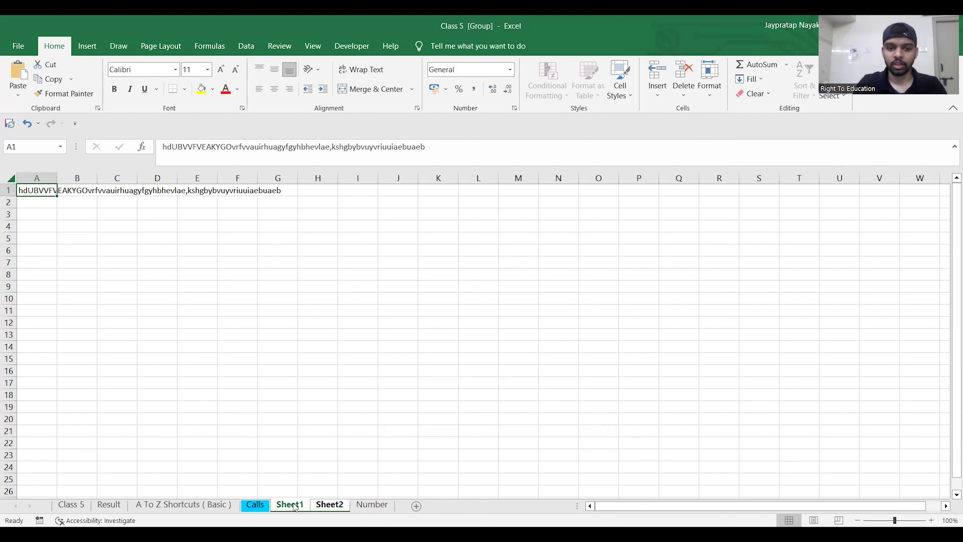
- Ungroup and permanently delete Sheet1 and Sheet2, and return to the Result sheet
click(764, 76)
click(372, 504)
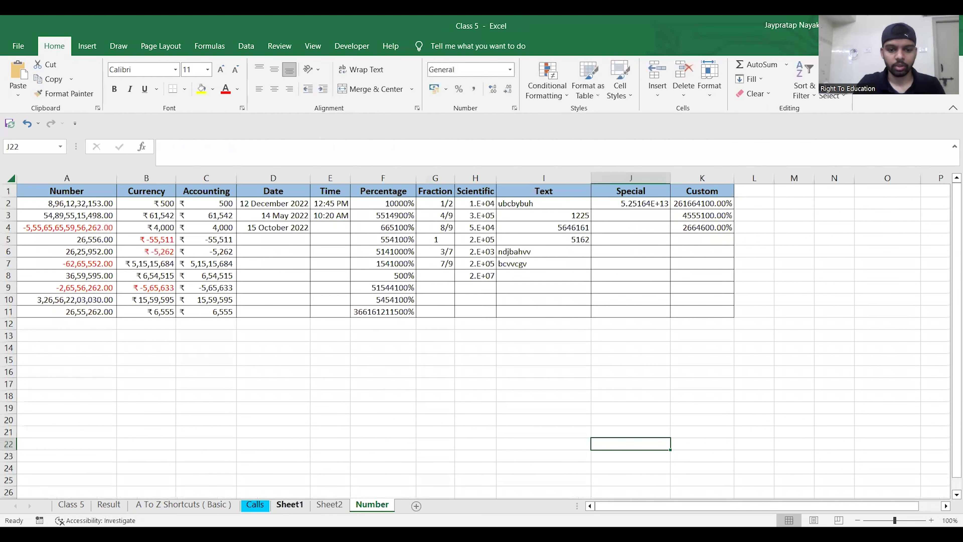
right_click(292, 505)
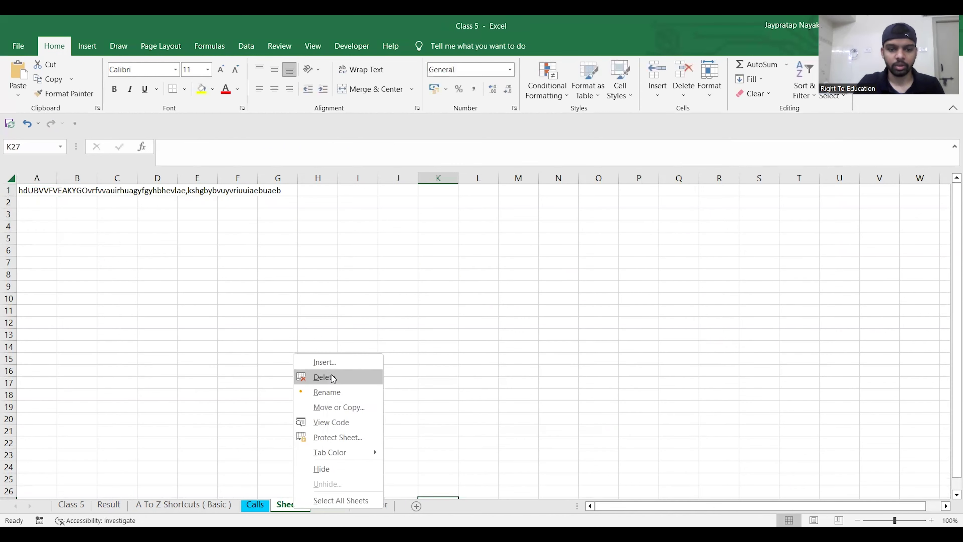
click(332, 377)
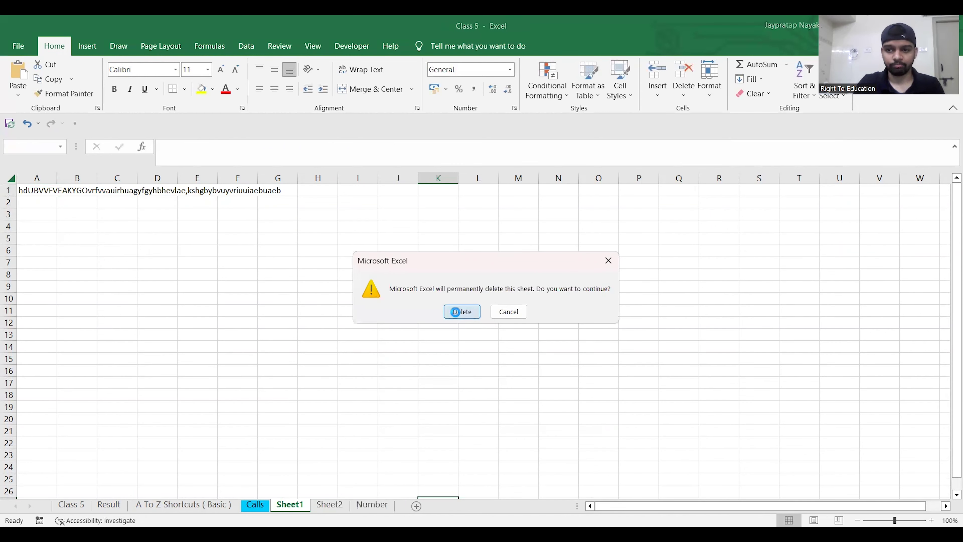
click(457, 312)
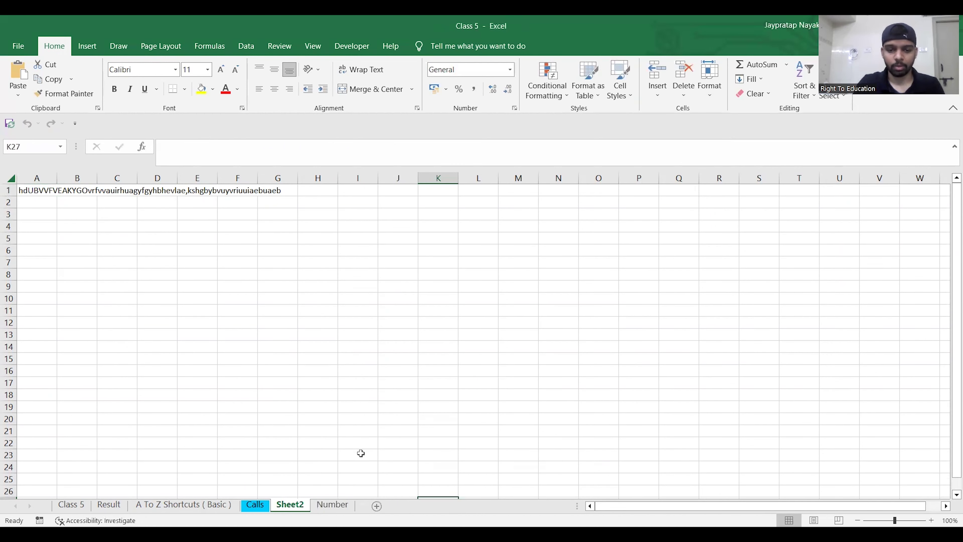
right_click(296, 506)
click(333, 369)
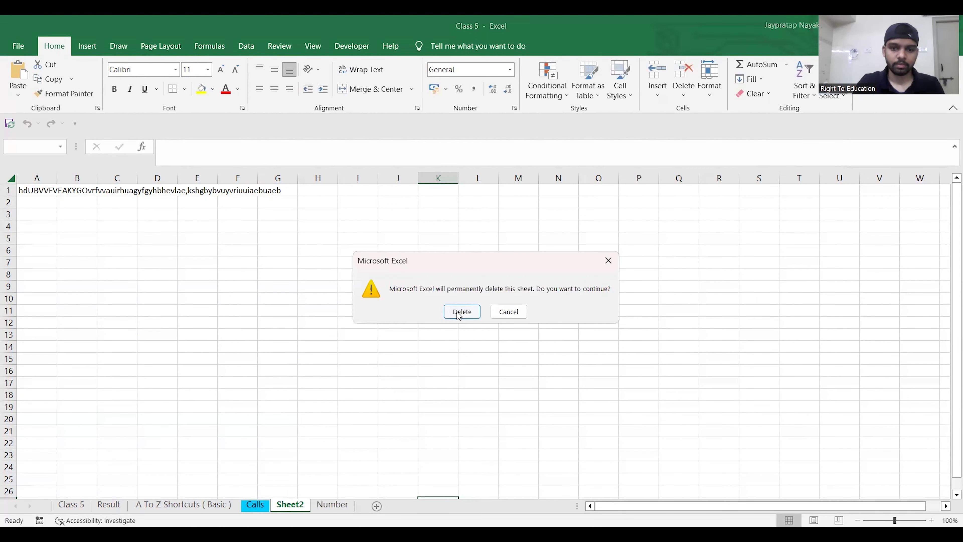
click(459, 312)
click(109, 504)
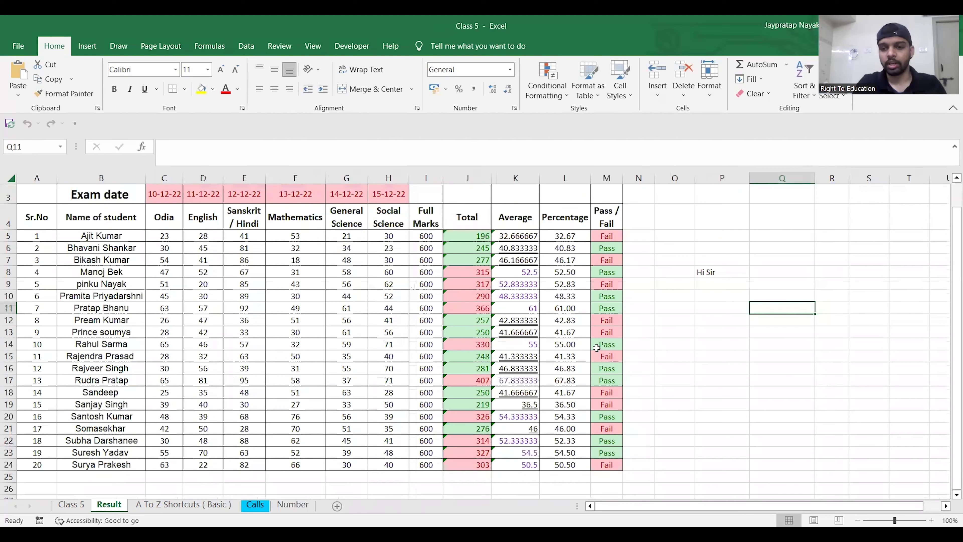
- Examine the Fill Series options for direction, type and step value, and close them without applying anything
click(762, 79)
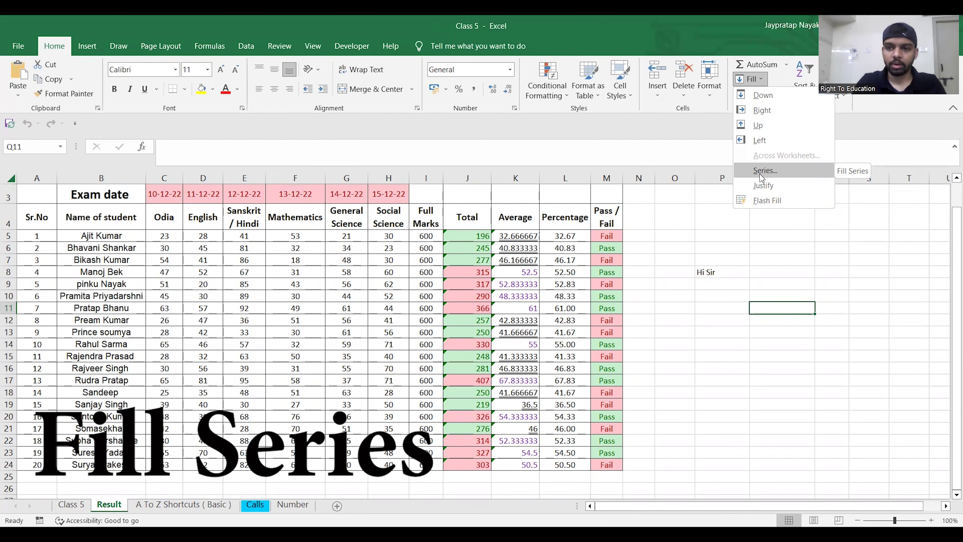
click(760, 278)
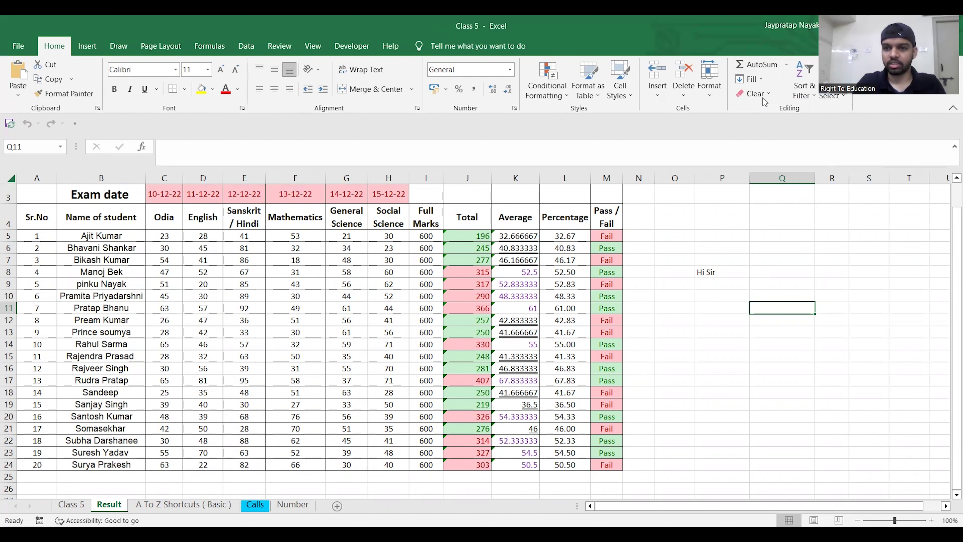
click(758, 79)
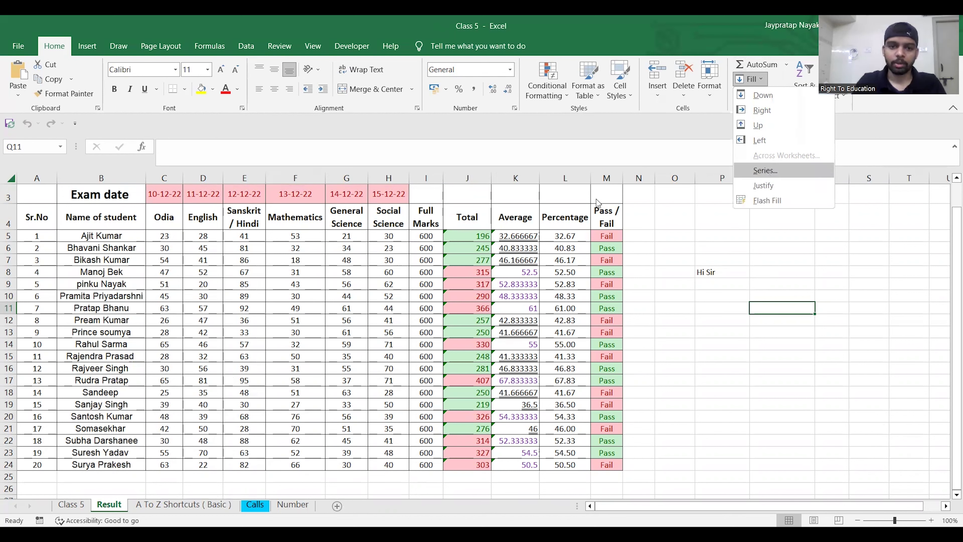
click(765, 171)
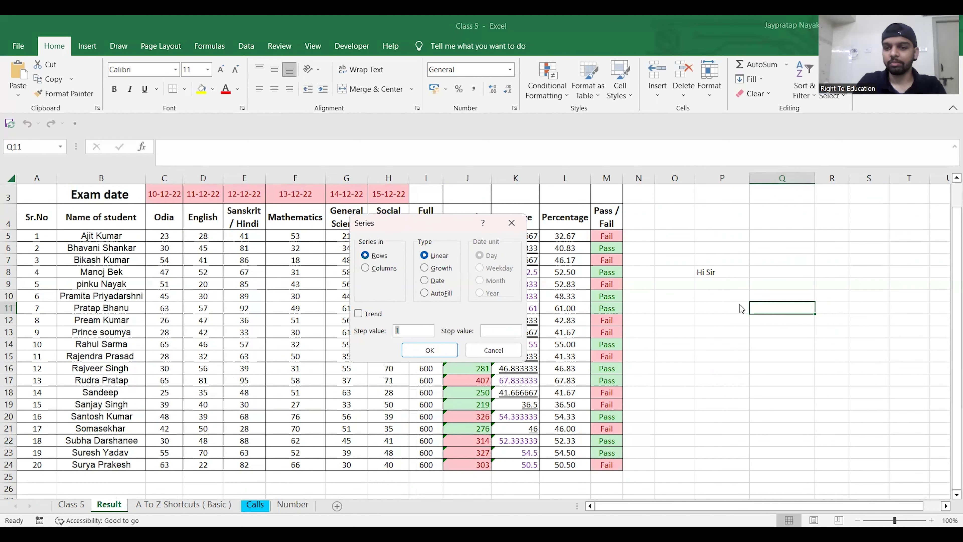
click(512, 222)
- Clear the "Hi Sir" text from cell P8 and select cell P5
click(720, 267)
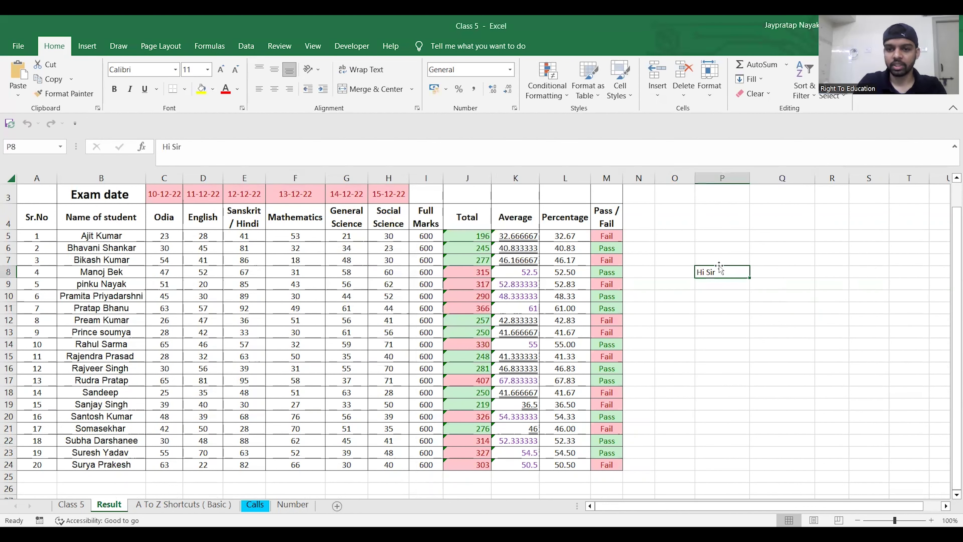
key(Delete)
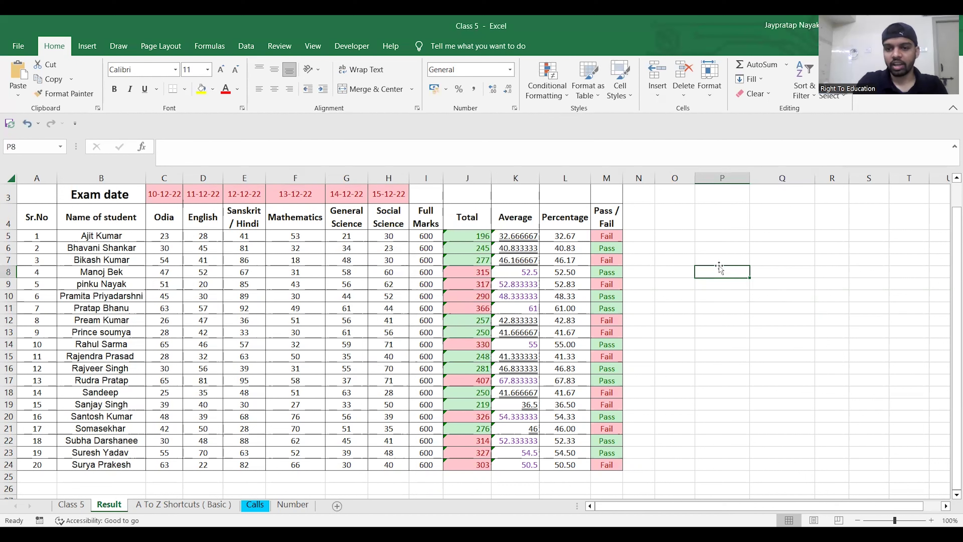
click(721, 236)
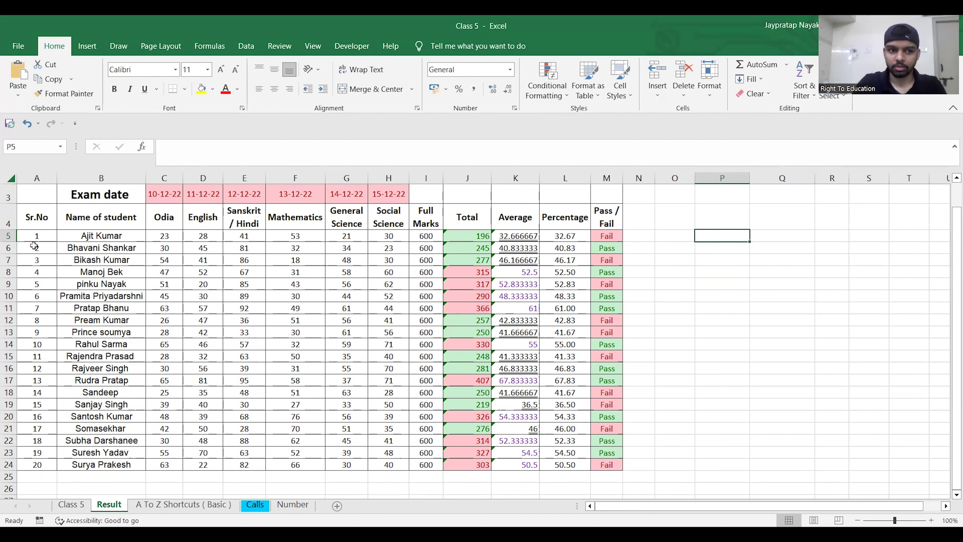
- Clear the serial numbers in A5:A24 and enter 1 in cell A5
click(38, 236)
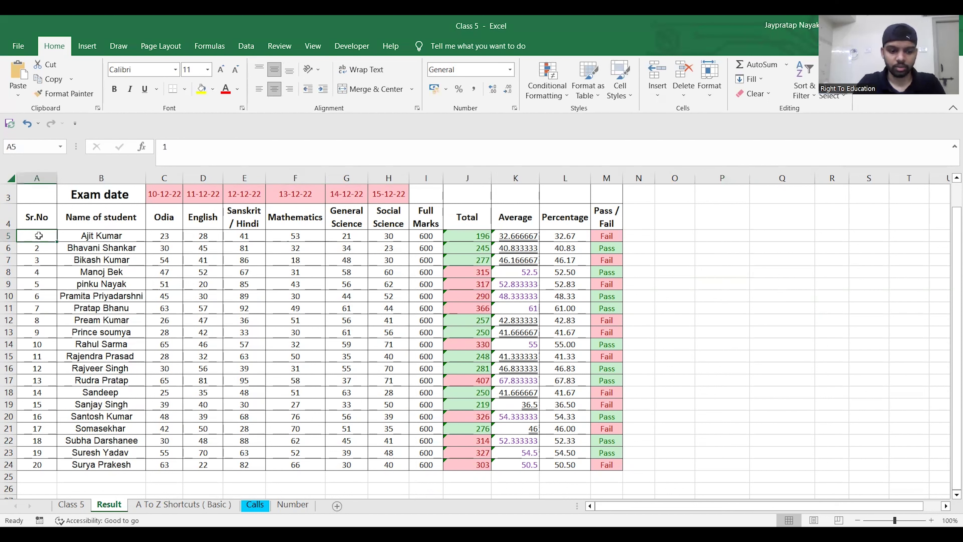
key(ctrl+shift+Down)
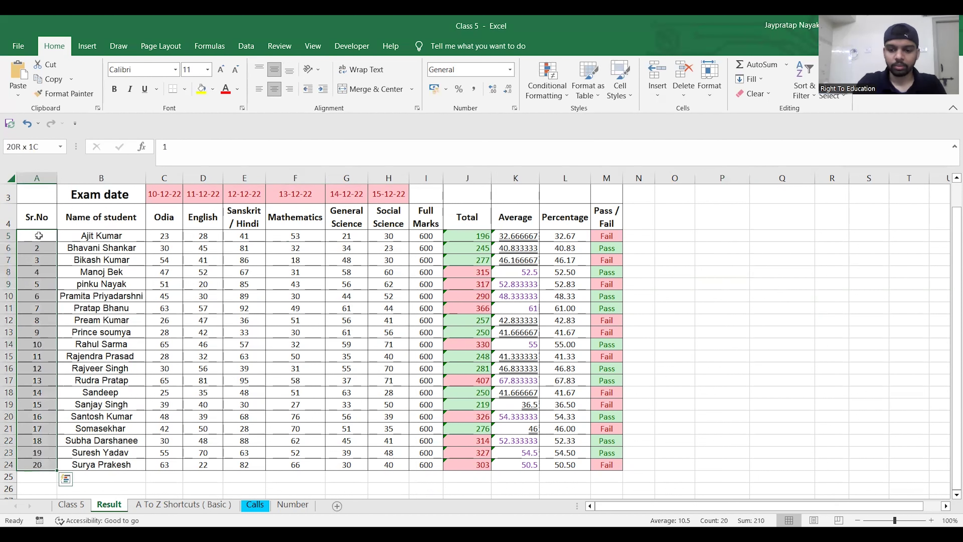
key(Delete)
click(38, 235)
text(1)
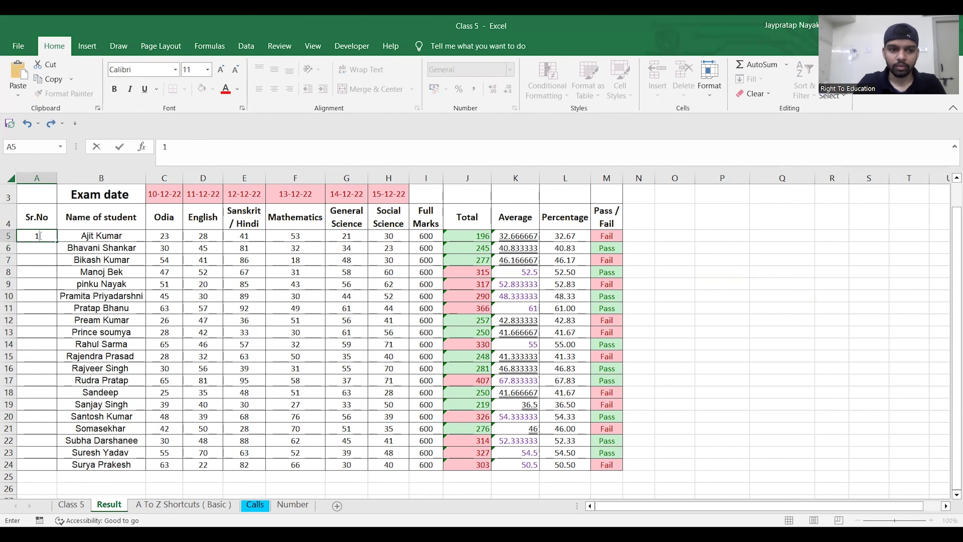
- Fill A5:A24 with a linear column series using step value 1 and stop value 10, and undo the fill
key(ctrl+shift+Down)
key(ctrl+shift+Up)
key(shift+Down)
key(shift+Down)
key(shift+Down)
key(shift+Down)
key(shift+Down)
key(shift+Down)
key(shift+Down)
key(shift+Down)
key(shift+Down)
key(shift+Down)
key(shift+Down)
key(shift+Down)
key(shift+Down)
key(shift+Down)
key(shift+Down)
key(shift+Down)
key(shift+Down)
key(shift+Down)
key(shift+Down)
key(shift+Down)
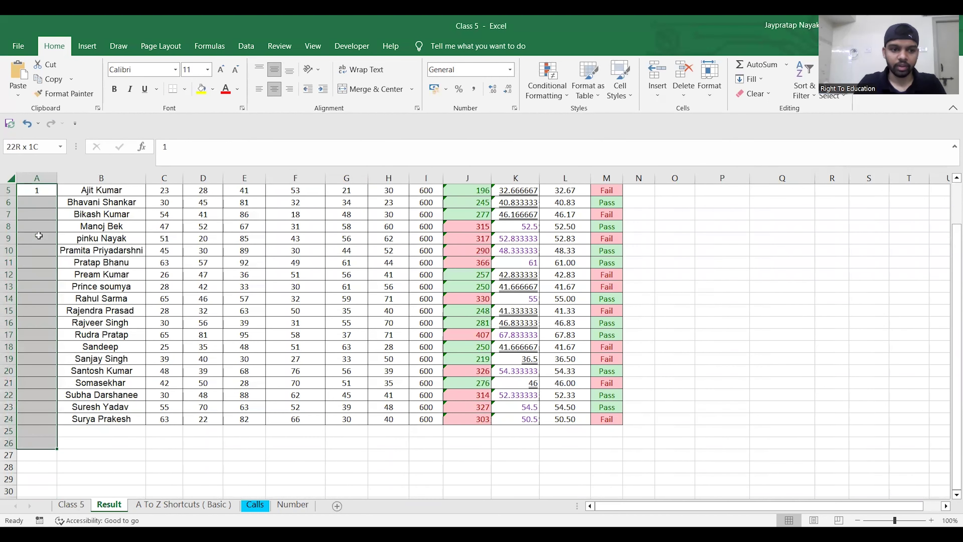
key(shift+Up)
key(shift+Up)
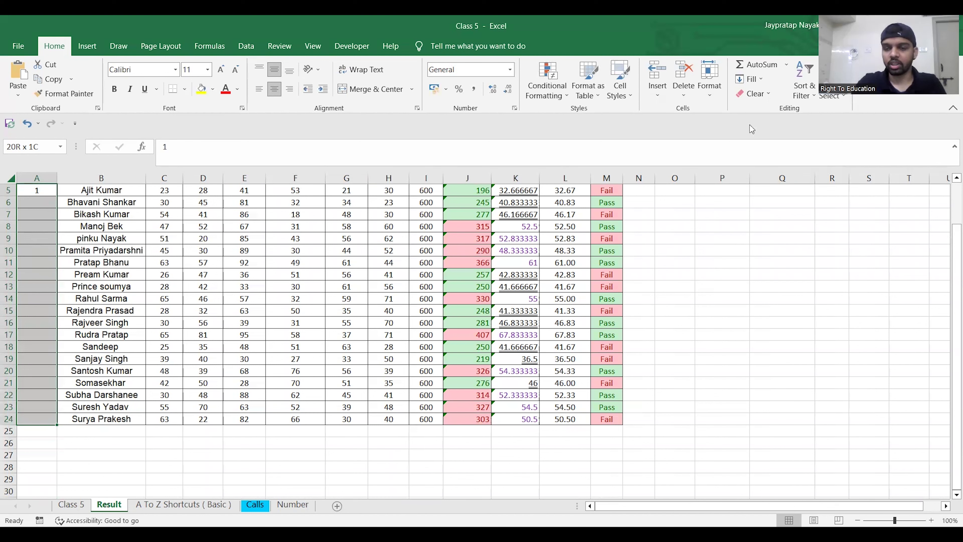
click(759, 83)
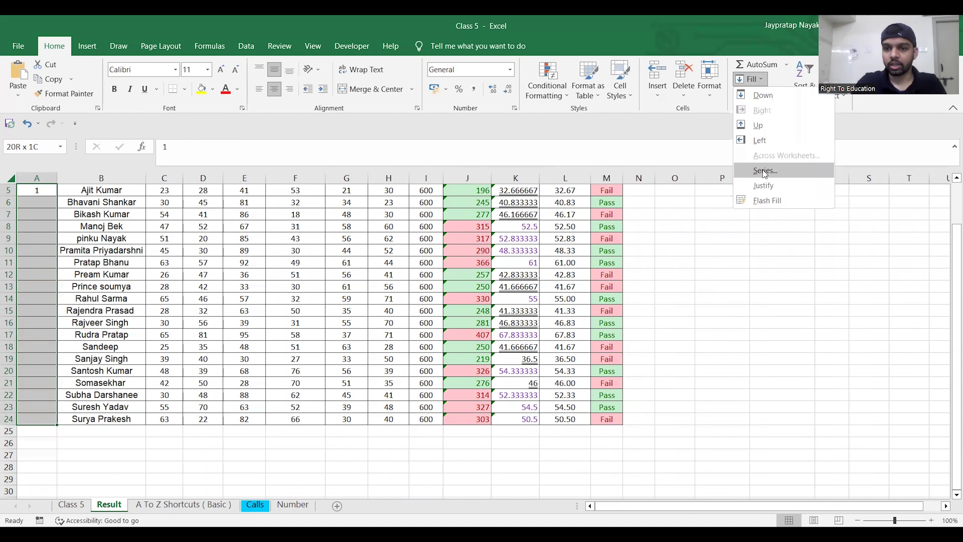
click(765, 172)
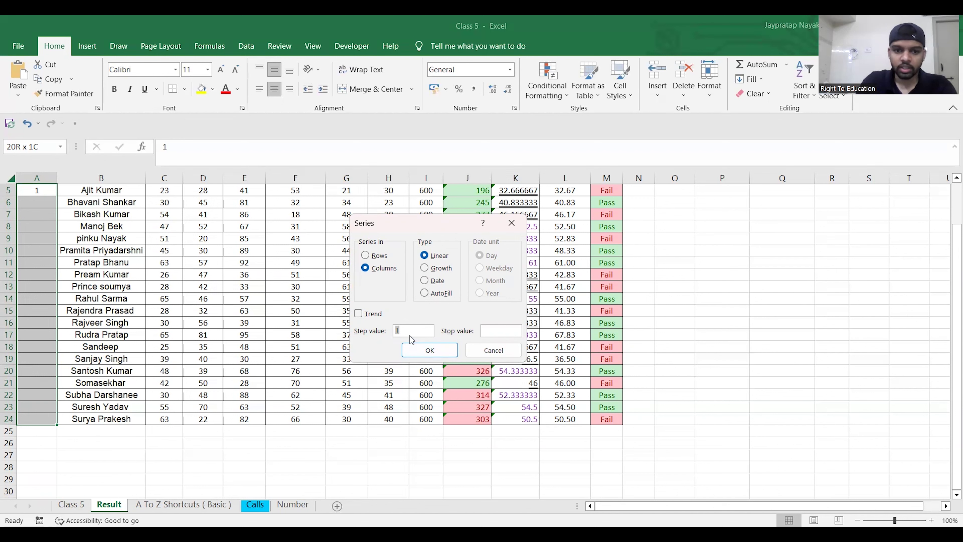
click(502, 333)
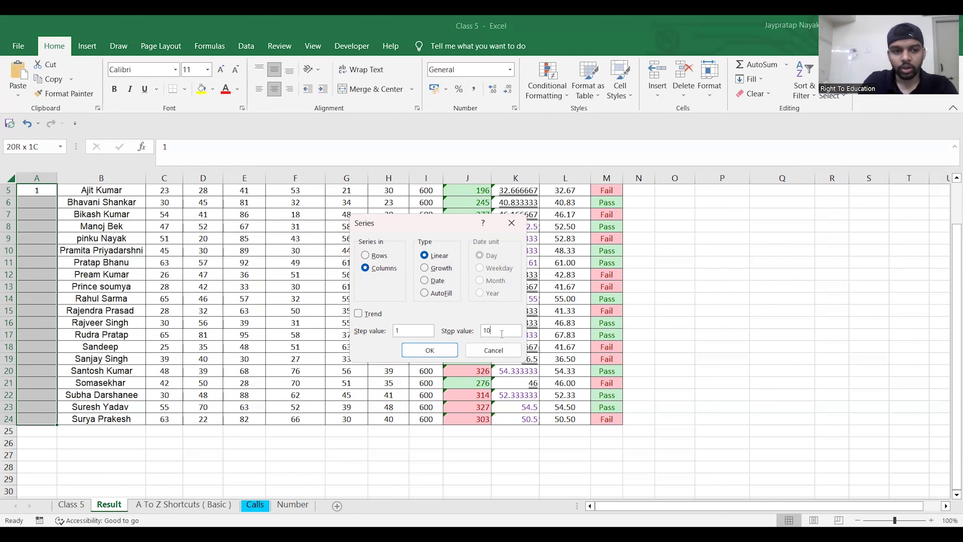
key(Return)
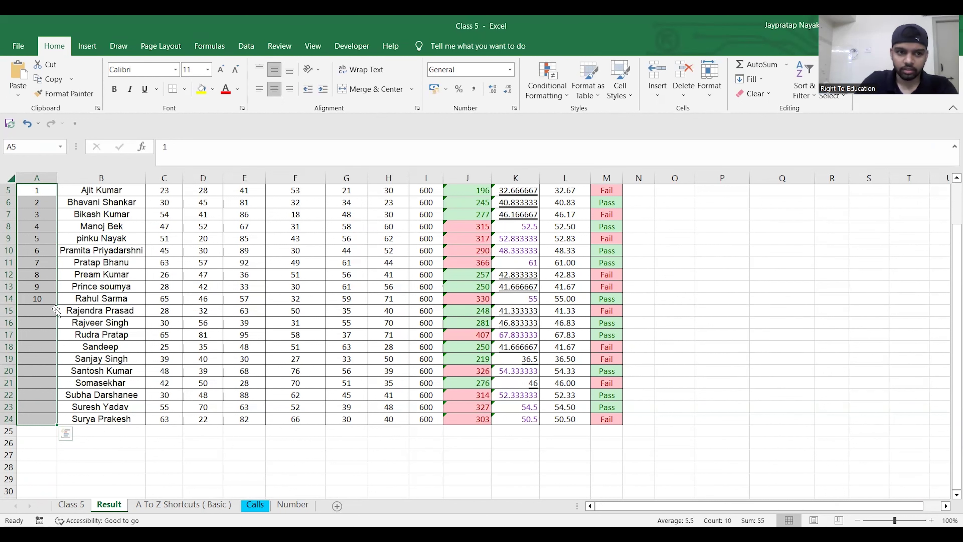
key(ctrl+z)
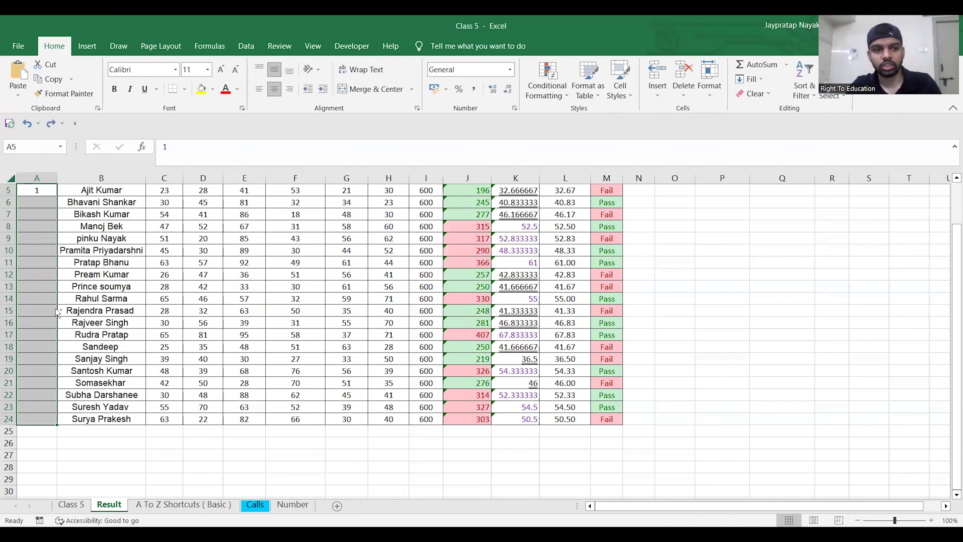
- Fill the selected Sr.No cells A5:A24 with a linear column series using the Trend option
click(764, 82)
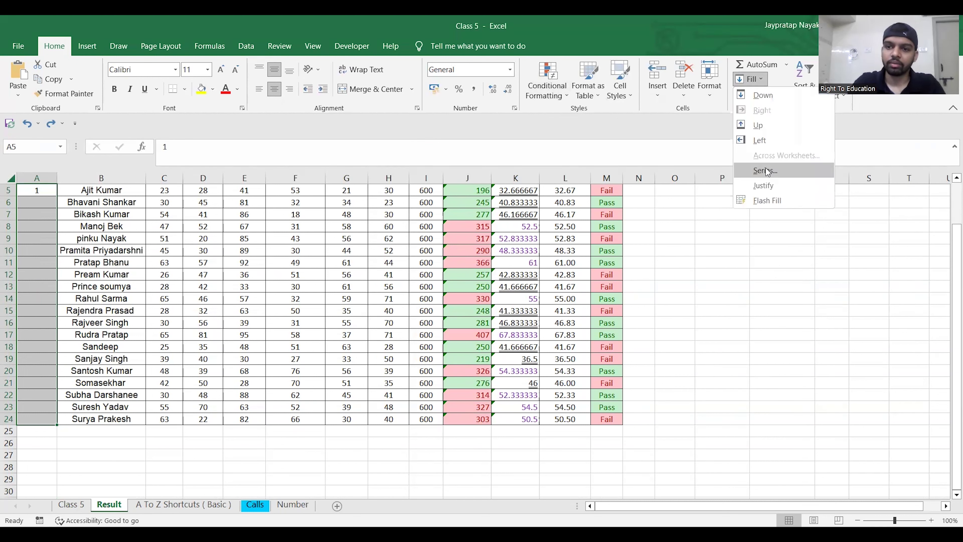
click(766, 171)
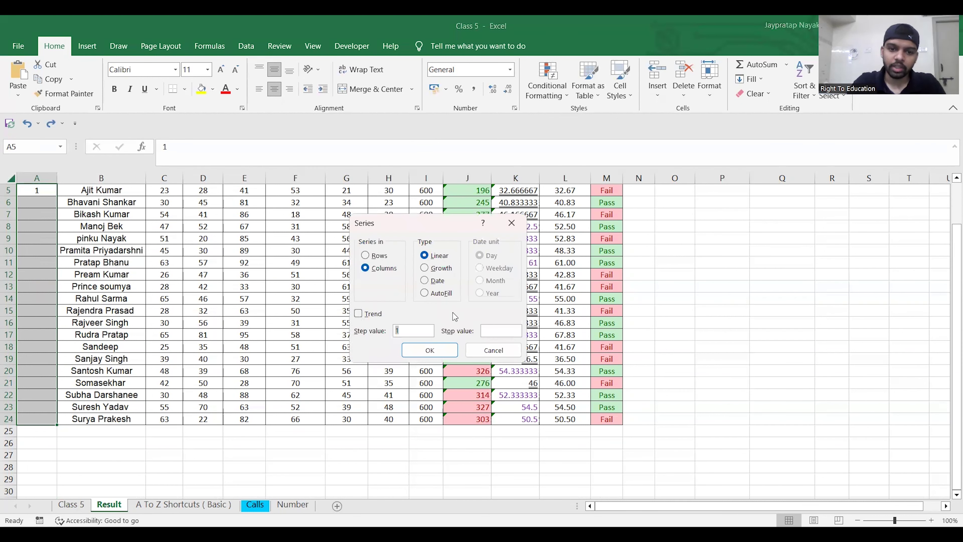
click(359, 314)
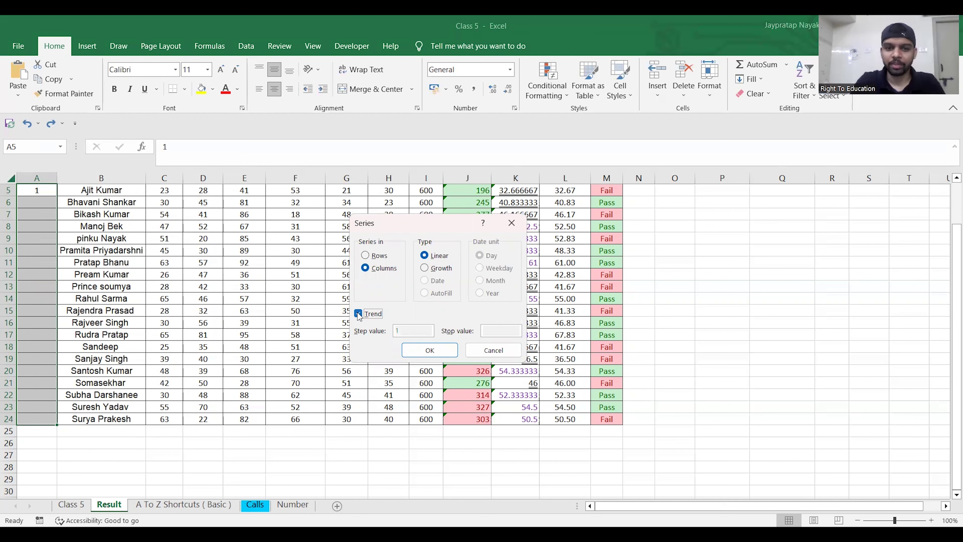
click(420, 351)
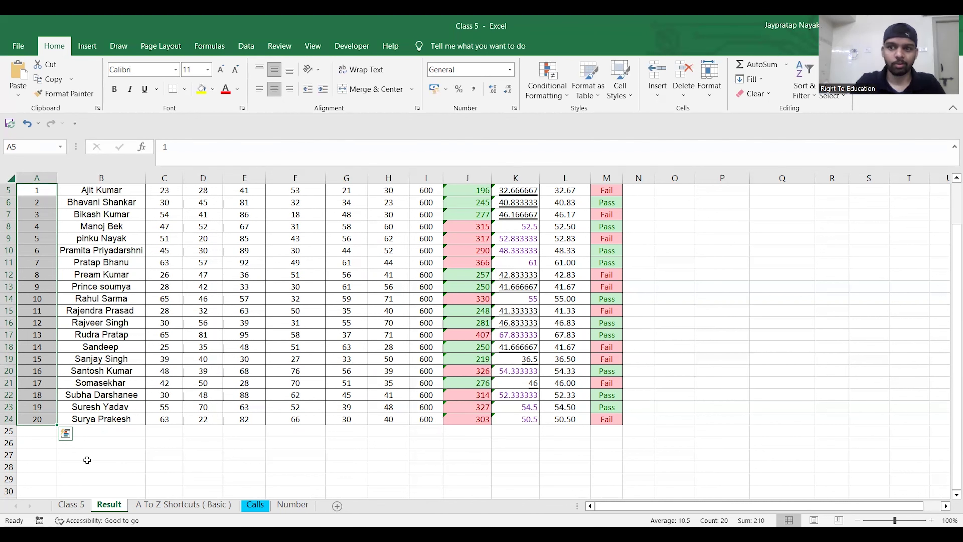
scroll(86, 459, up, 2)
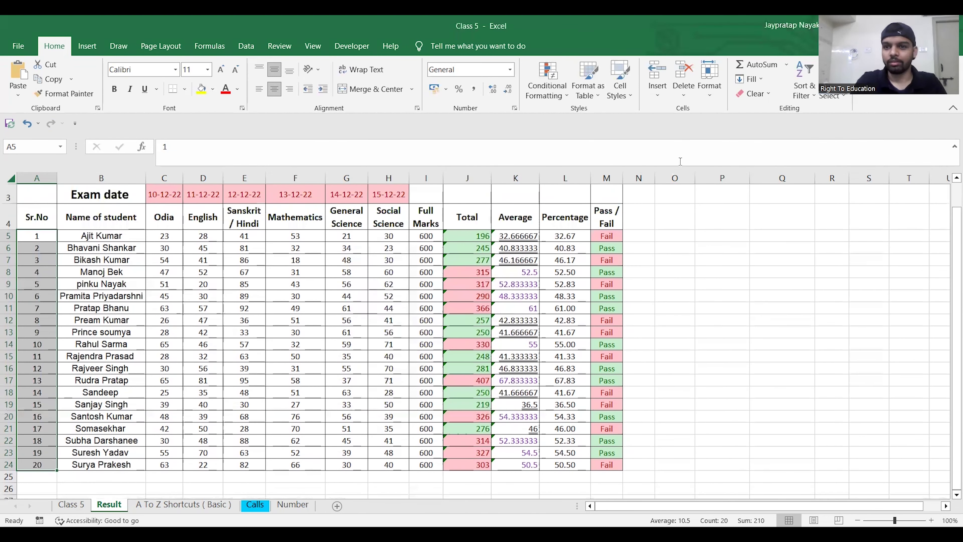
- Look over the Series options again without applying them, and undo the Trend fill in the Sr.No column
click(757, 79)
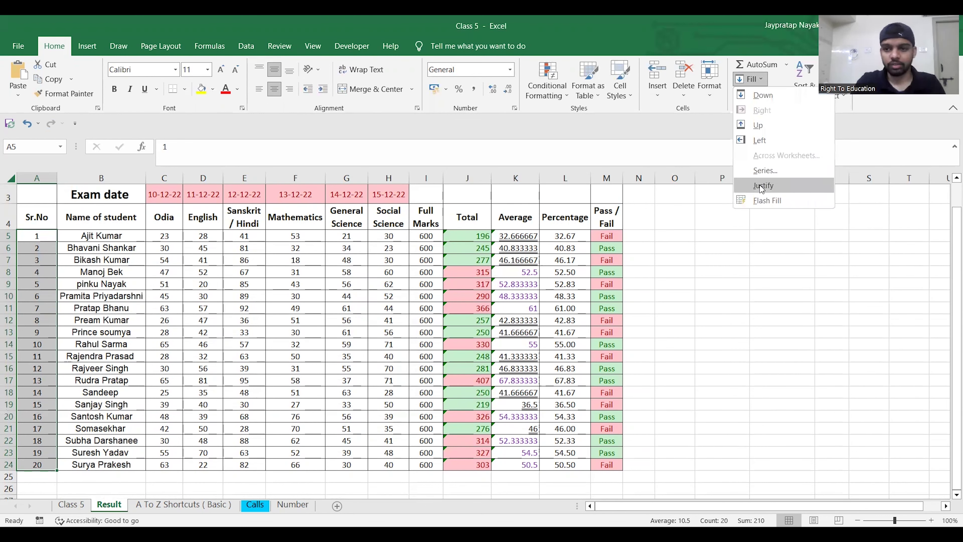
click(761, 172)
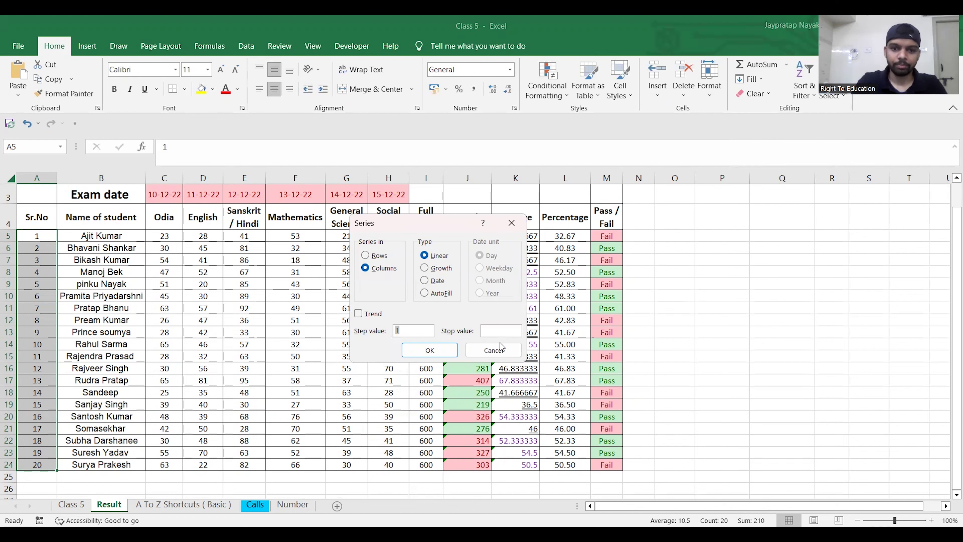
click(511, 222)
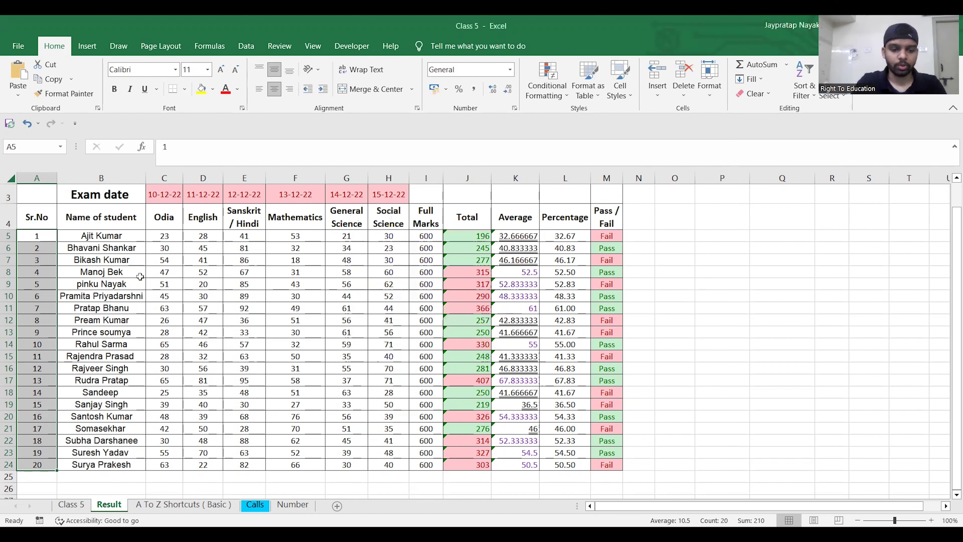
key(ctrl+z)
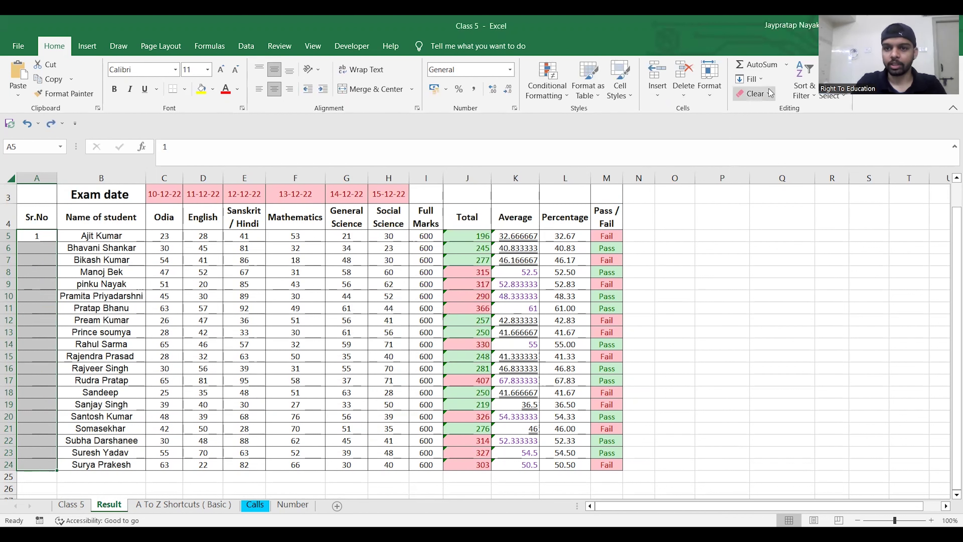
- Enter the date 1/1/2023 in cell P5 and reselect that cell
click(729, 234)
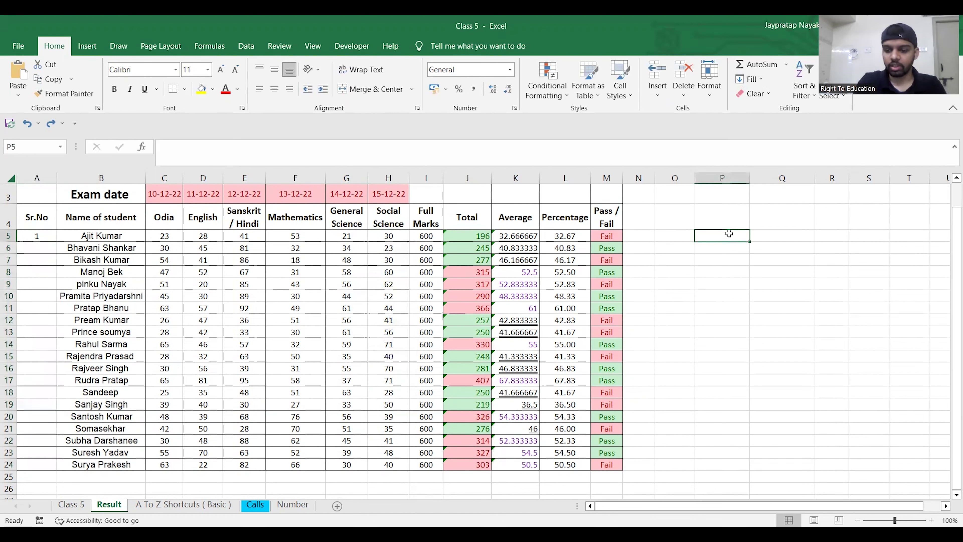
text(1/1/203)
key(BackSpace)
text(23)
key(Return)
scroll(740, 313, up, 1)
key(Up)
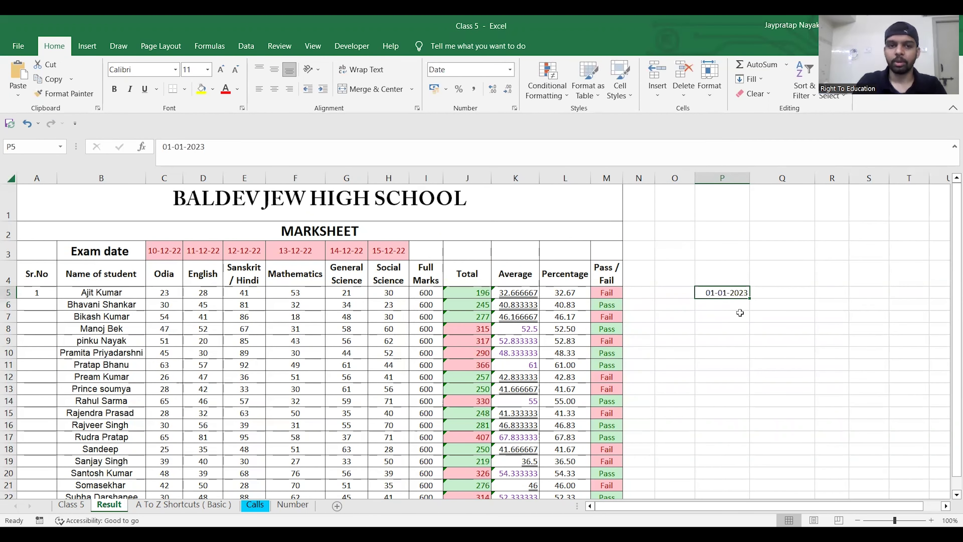
click(761, 81)
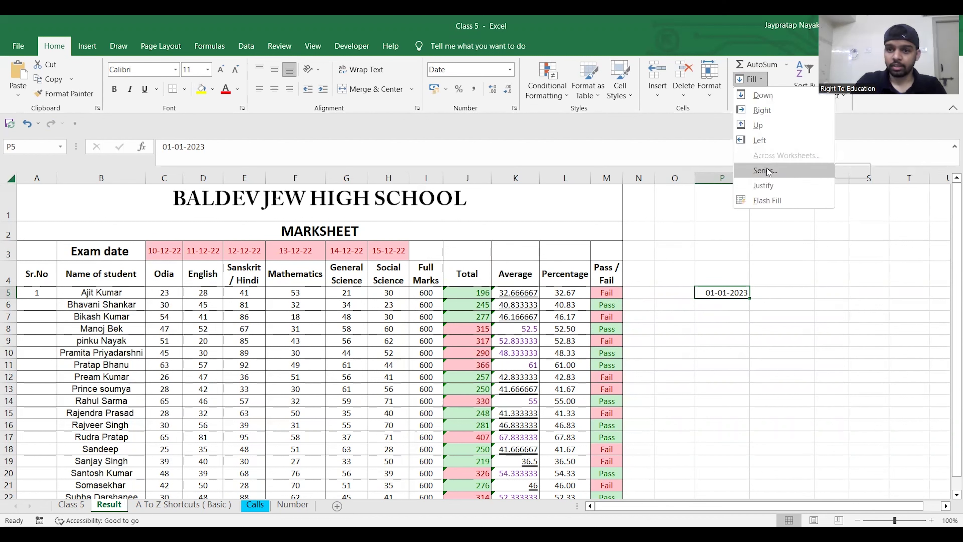
click(765, 170)
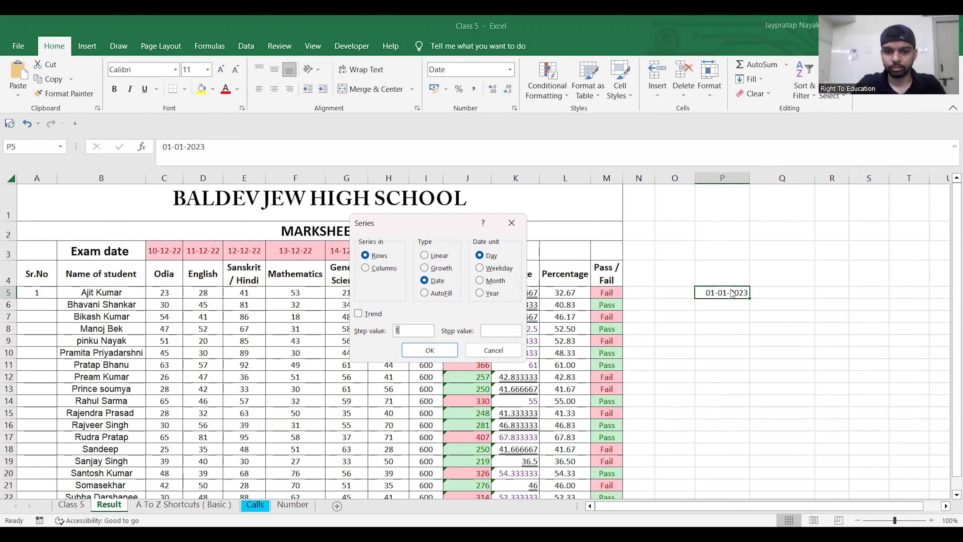
click(512, 223)
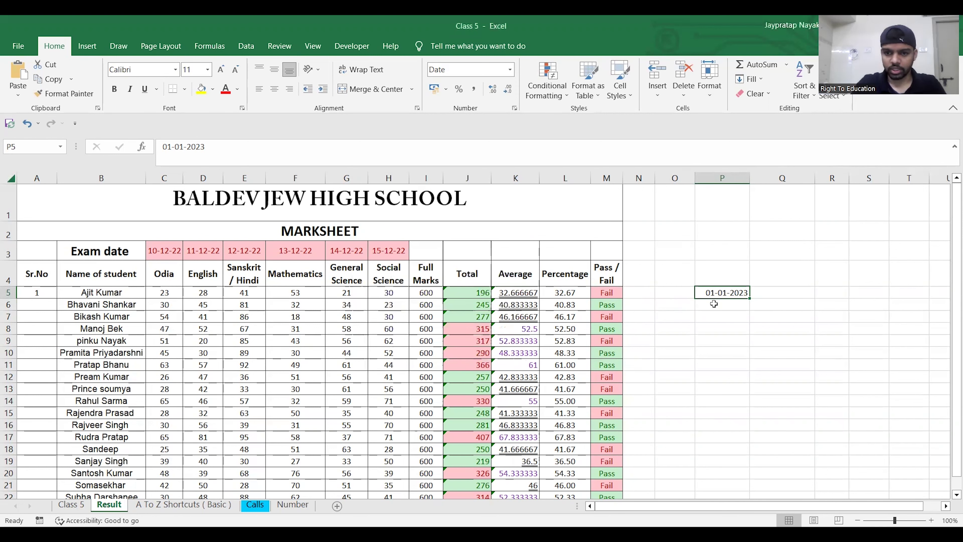
- Select P5:P20 and look through the Weekday, Month, Year and Day date units in the Series options
key(shift+Down)
key(shift+Down)
key(shift+Down)
key(shift+Down)
key(shift+Down)
key(shift+Down)
key(shift+Down)
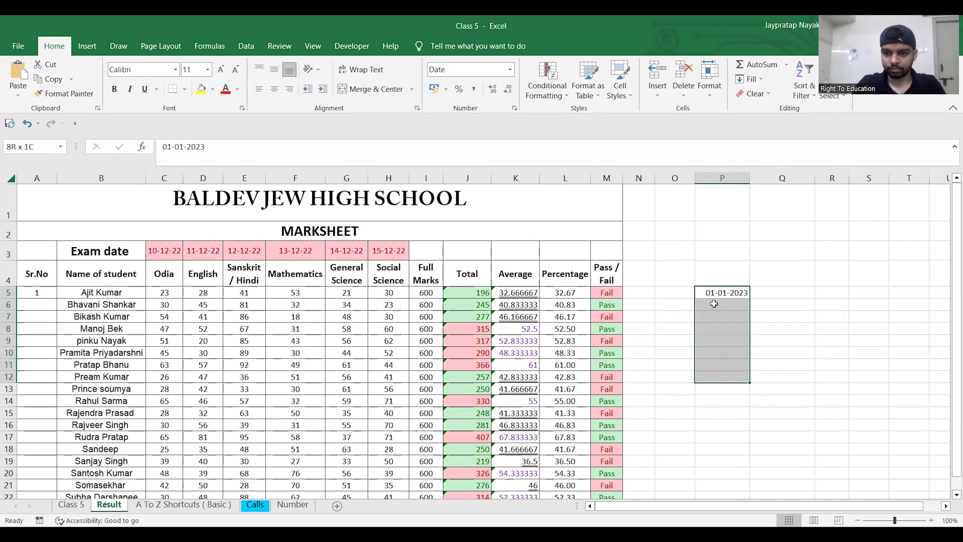
key(shift+Down)
key(shift+Down)
key(shift+Down)
key(shift+Down)
key(shift+Down)
key(shift+Down)
key(shift+Down)
key(shift+Down)
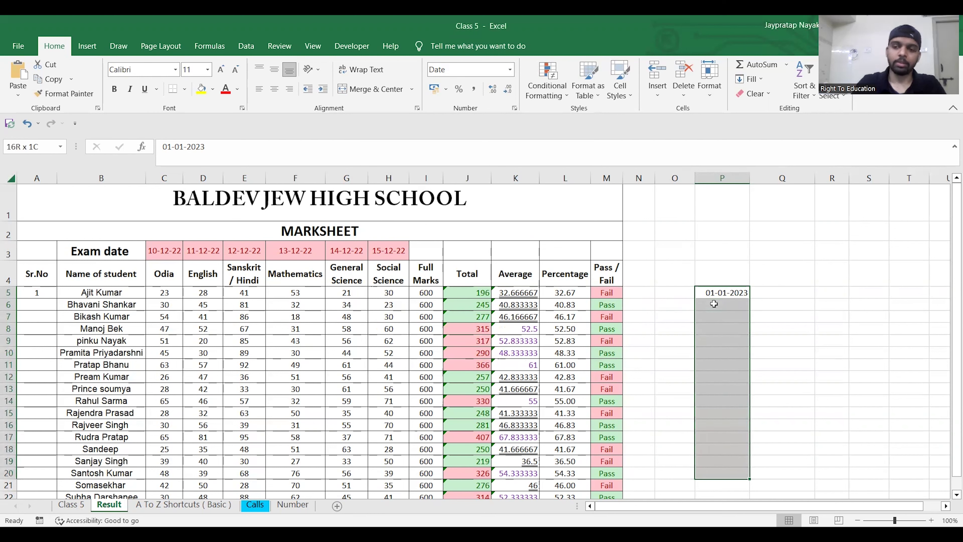
click(768, 83)
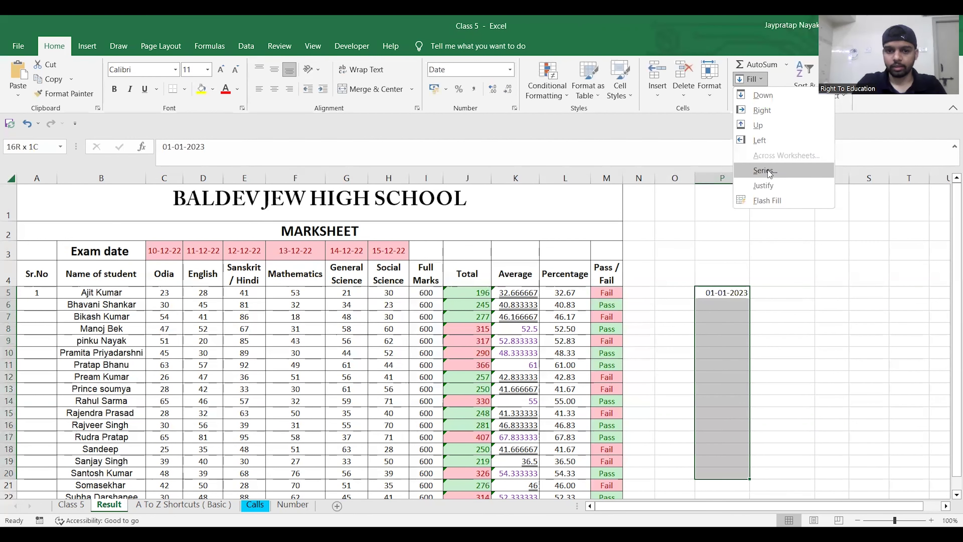
key(Return)
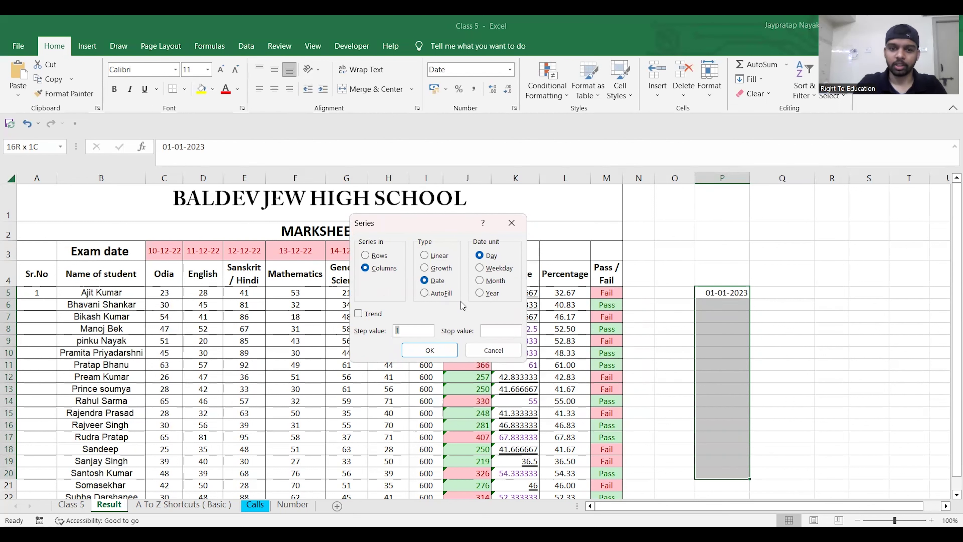
click(481, 268)
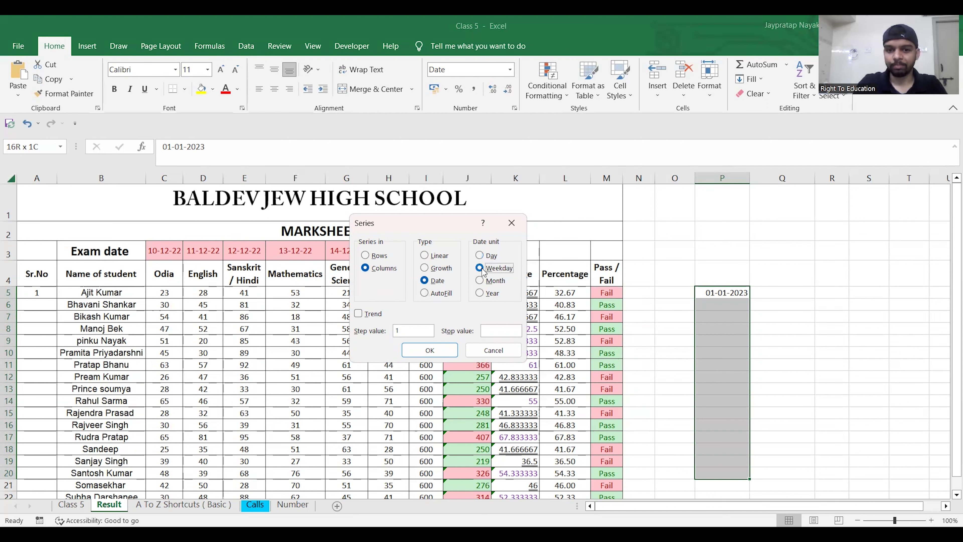
click(480, 280)
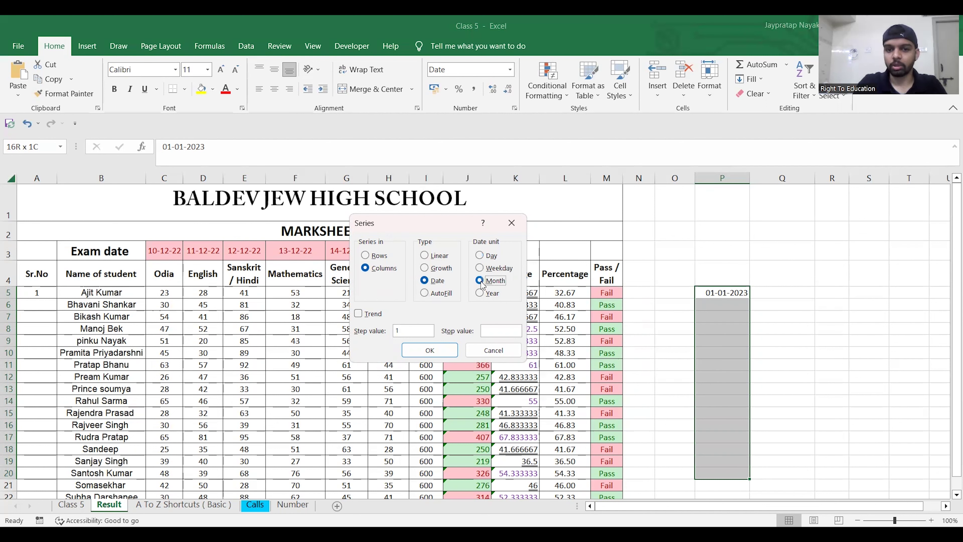
click(480, 294)
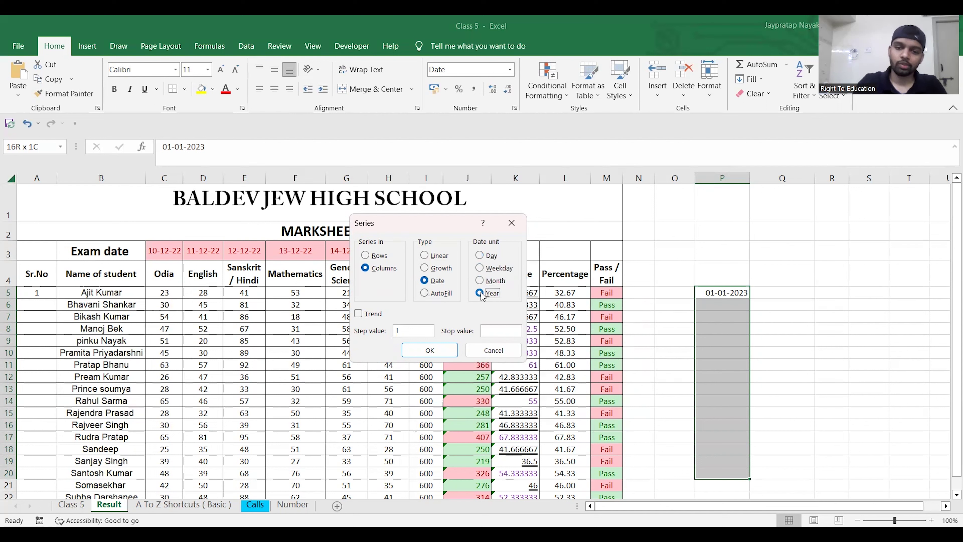
click(481, 255)
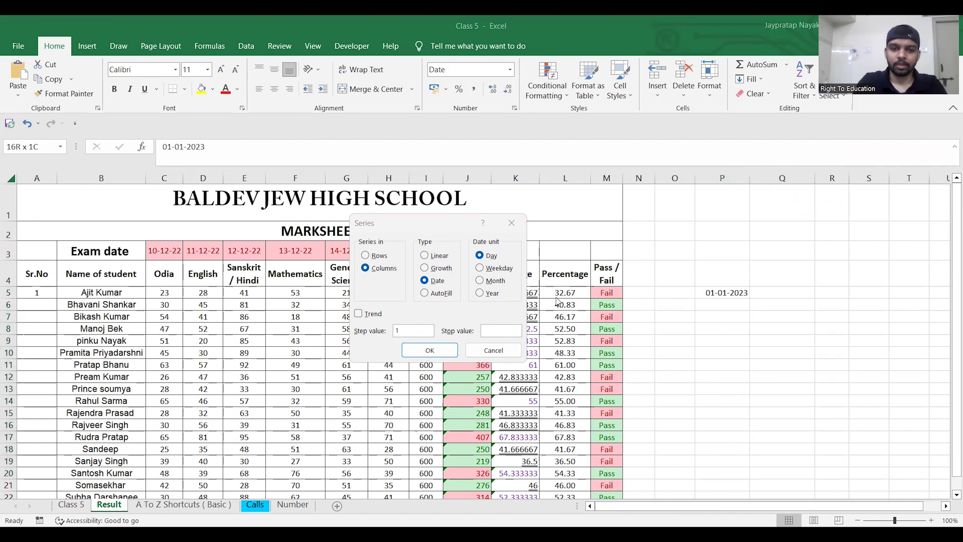
- Fill P5:P20 with a linear column series using the Trend option, and undo the fill
click(359, 314)
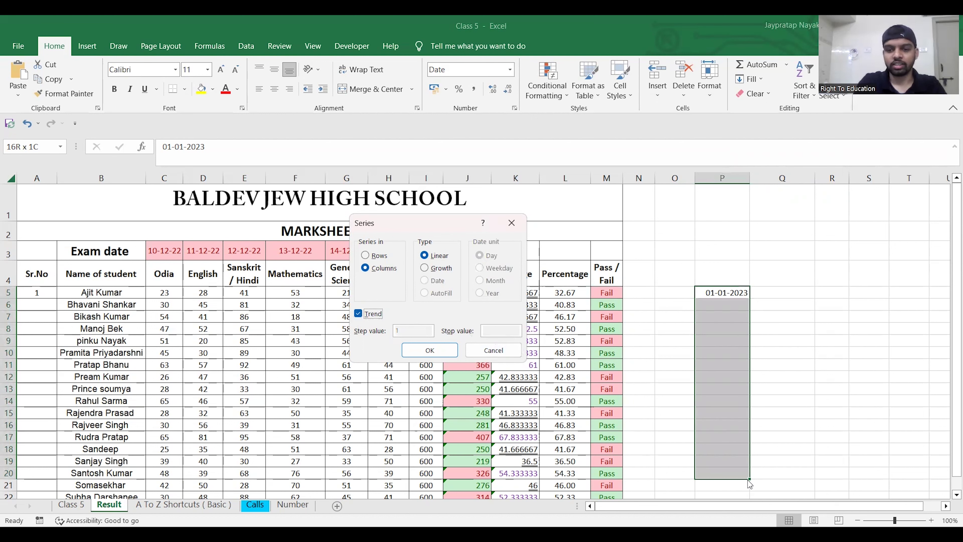
click(359, 313)
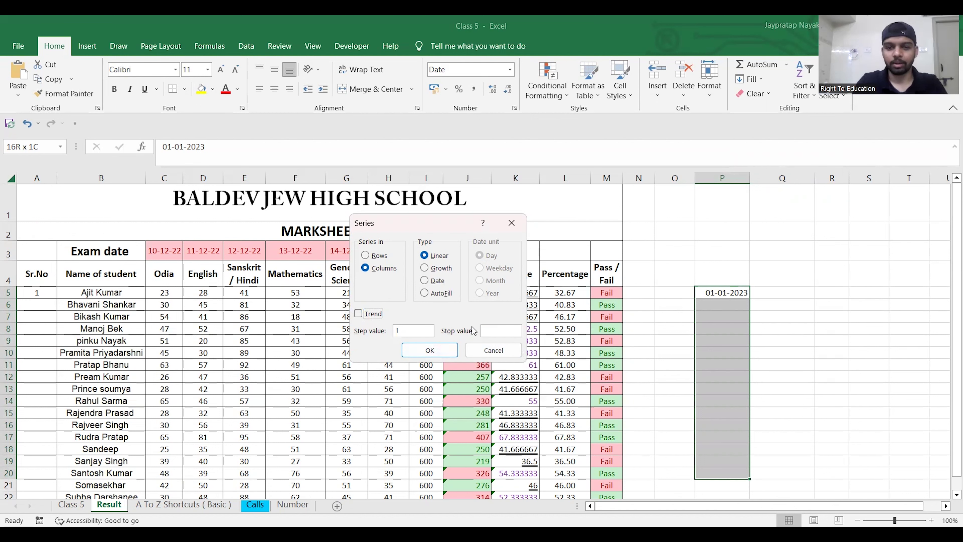
click(358, 314)
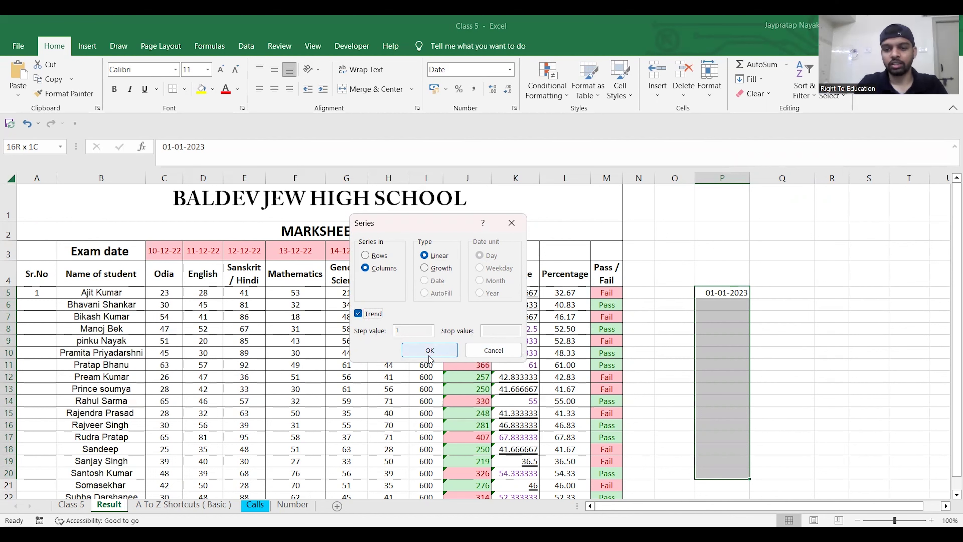
click(430, 355)
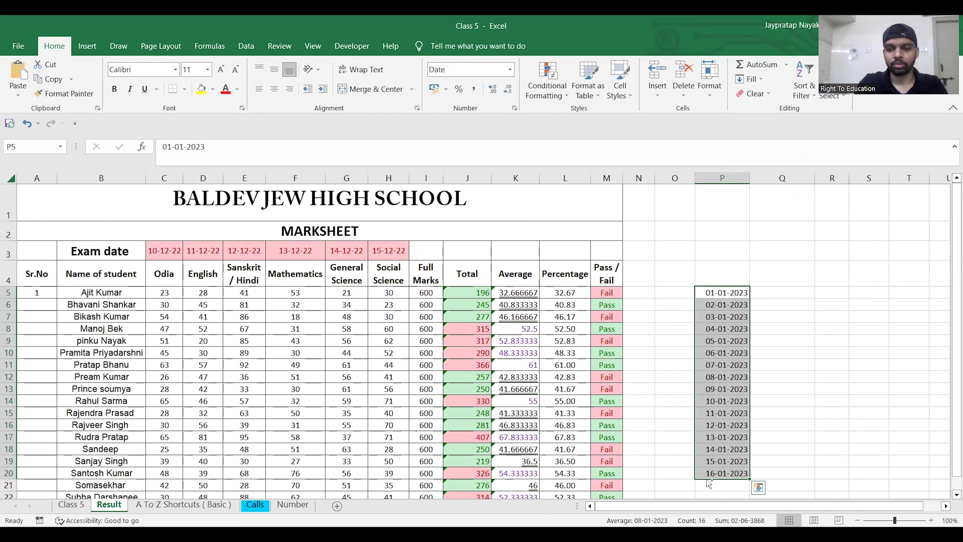
key(ctrl+z)
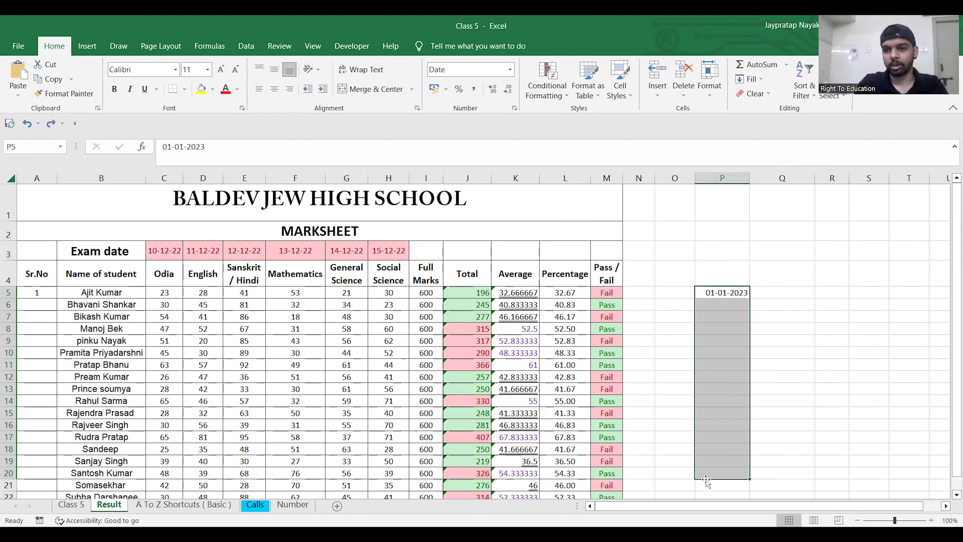
click(780, 237)
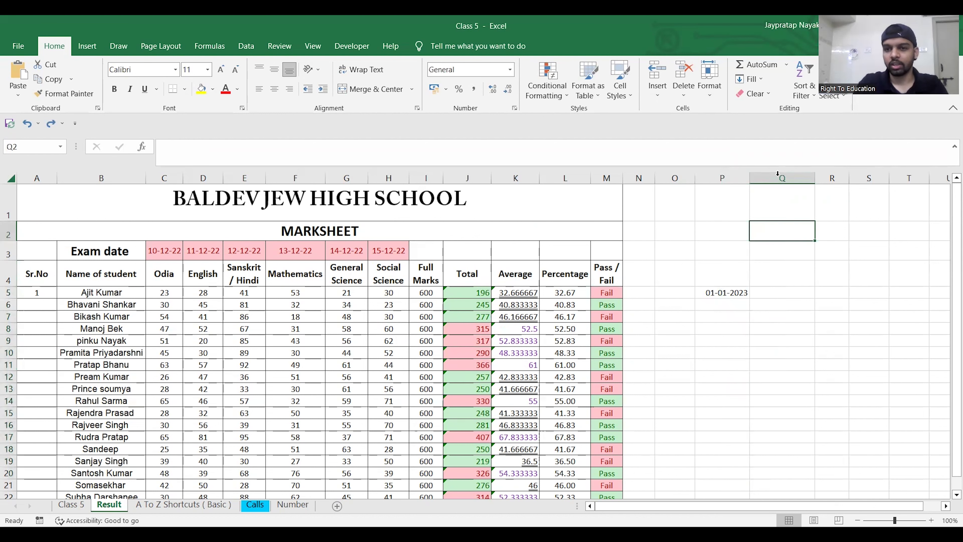
click(760, 80)
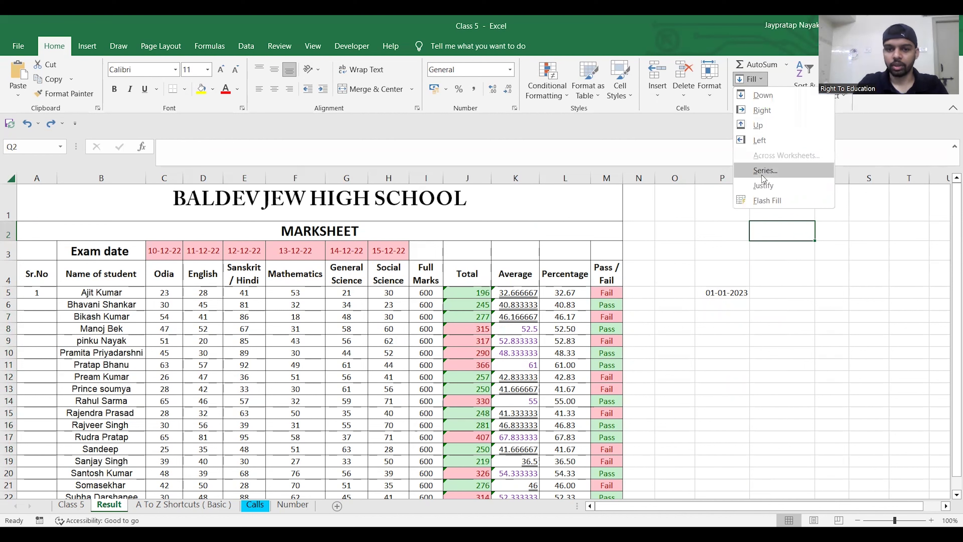
click(765, 171)
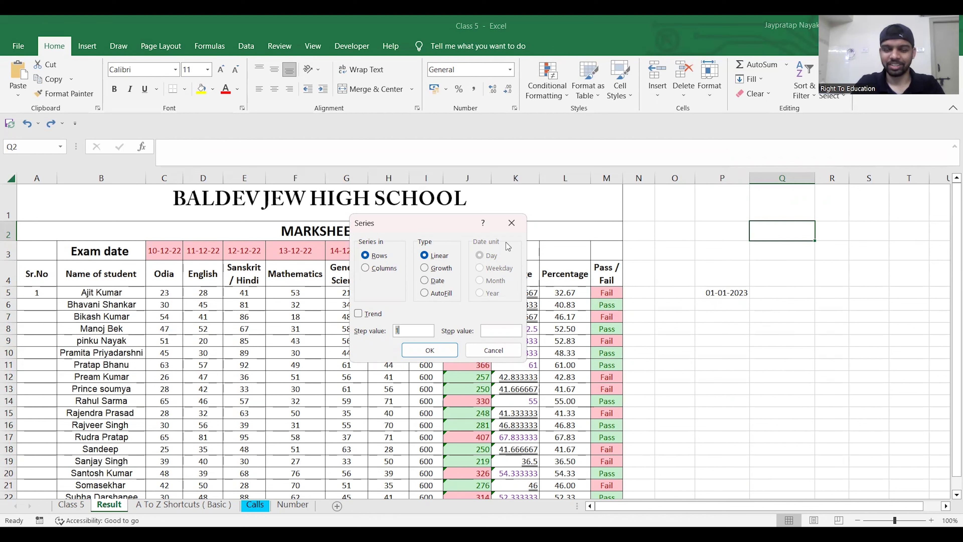
click(513, 229)
- Fill P5:P16 with a column series of the AutoFill type, and clear the filled dates below P5
click(721, 292)
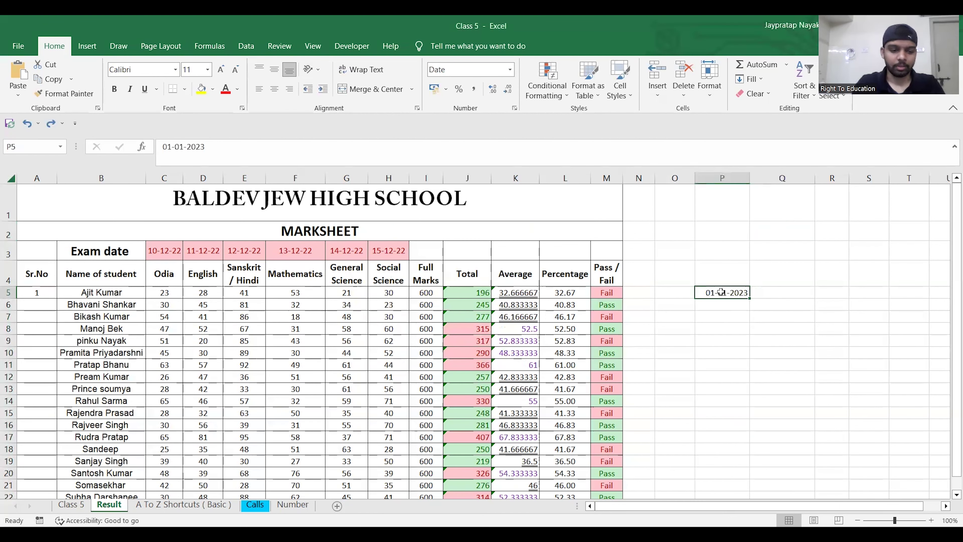
key(shift+Down)
key(shift+Down)
key(shift+Down)
key(shift+Down)
key(shift+Down)
key(shift+Down)
key(shift+Down)
key(shift+Down)
key(shift+Down)
key(shift+Down)
key(shift+Down)
key(shift+Down)
key(shift+Down)
key(shift+Down)
key(shift+Down)
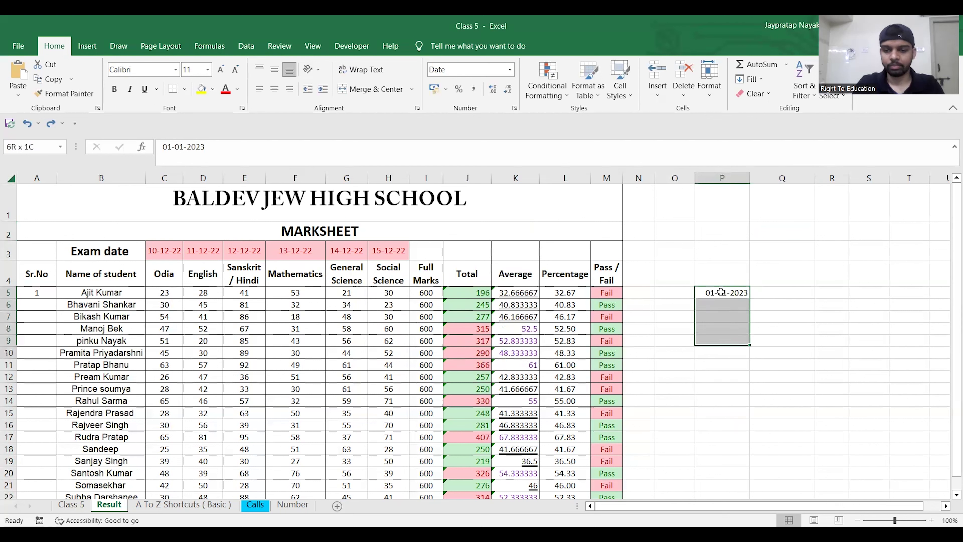
key(shift+Up)
key(shift+Up)
key(shift+Up)
key(shift+Up)
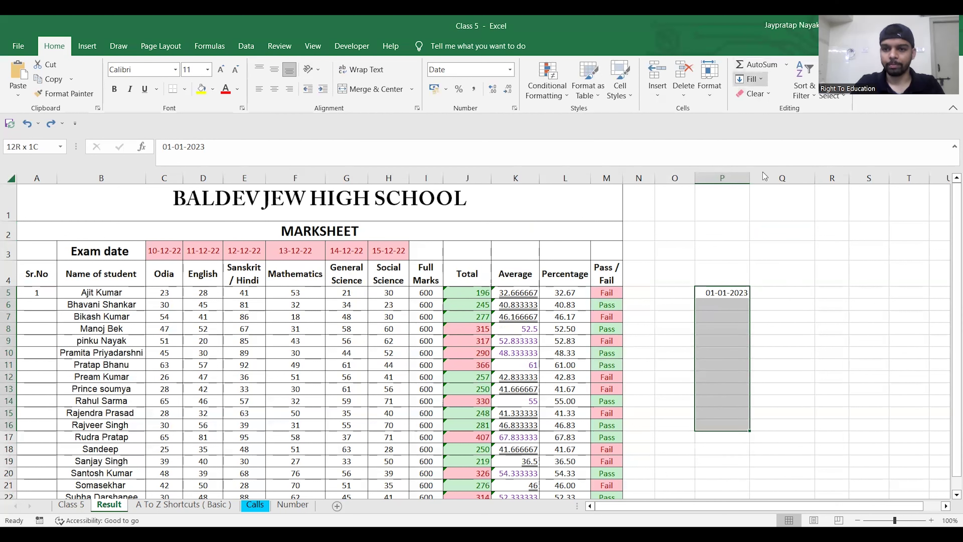
click(762, 78)
key(Return)
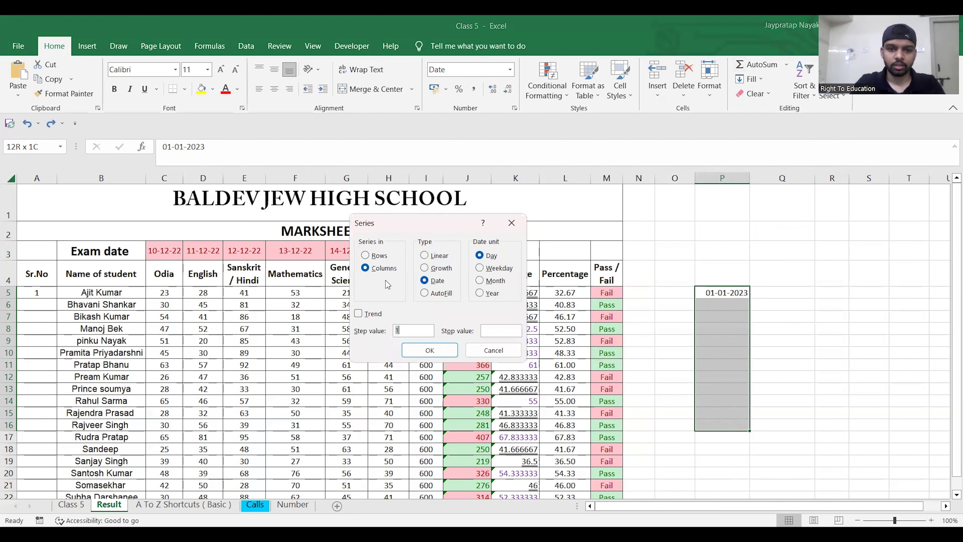
click(428, 293)
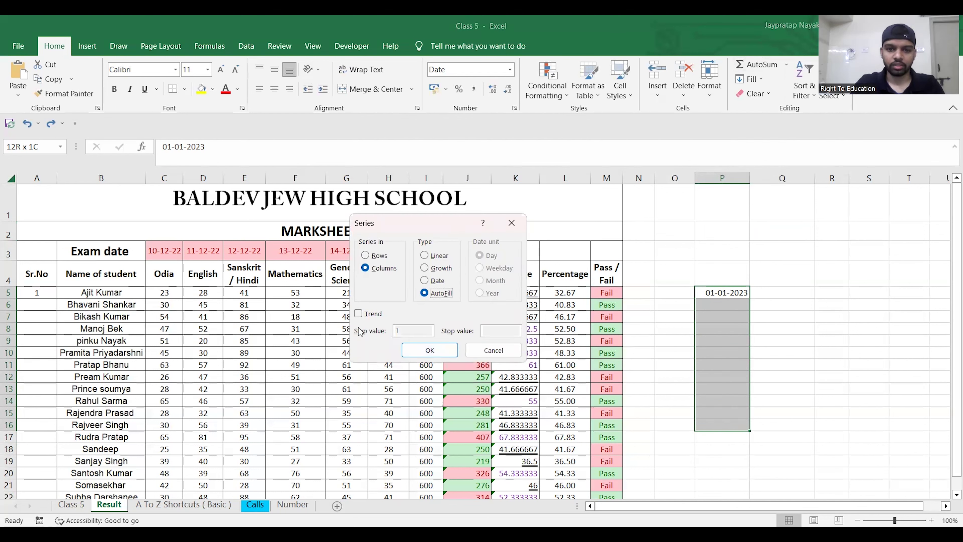
click(429, 350)
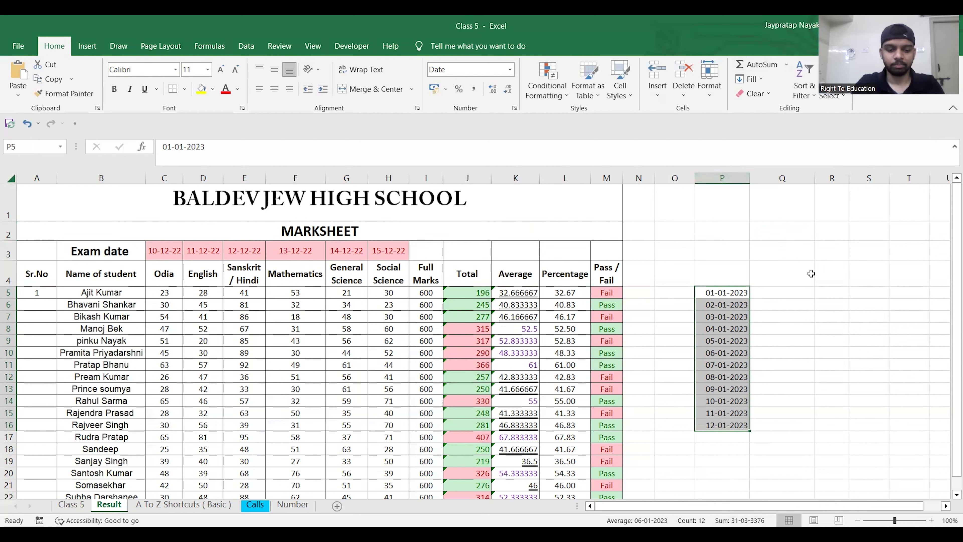
click(766, 278)
click(721, 305)
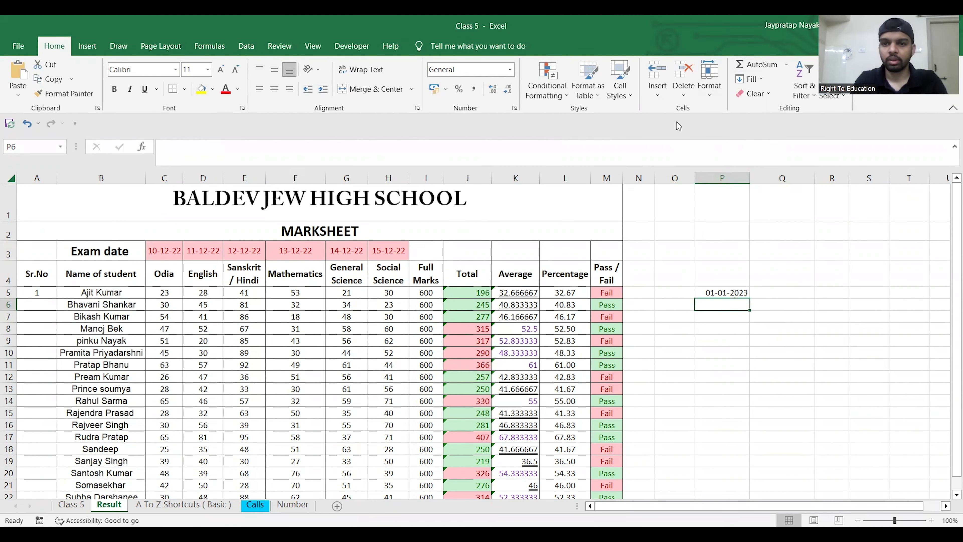
- Enter a sample sentence in cell P6 made of a first name followed by "is a good boy"
click(764, 78)
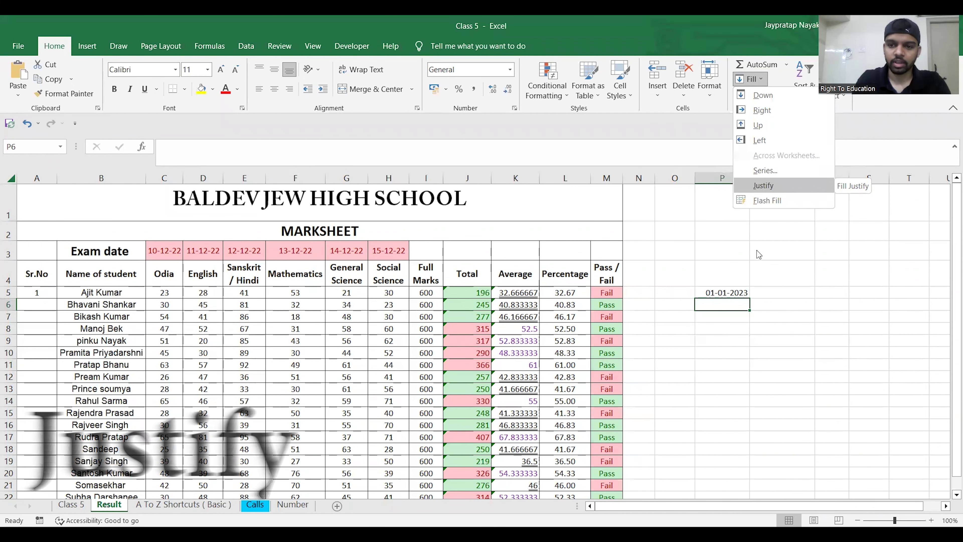
click(716, 302)
text(Ram i)
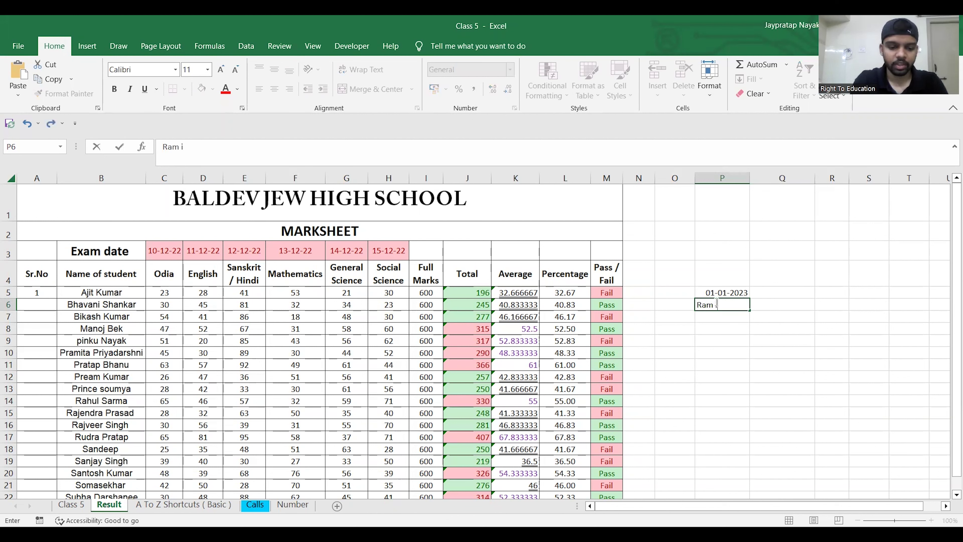
text(s a goo)
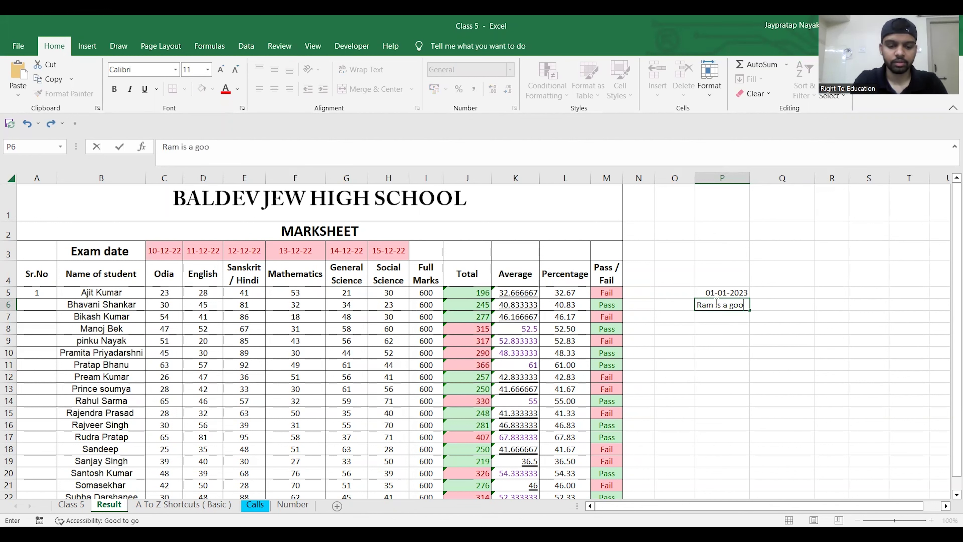
text(d boy)
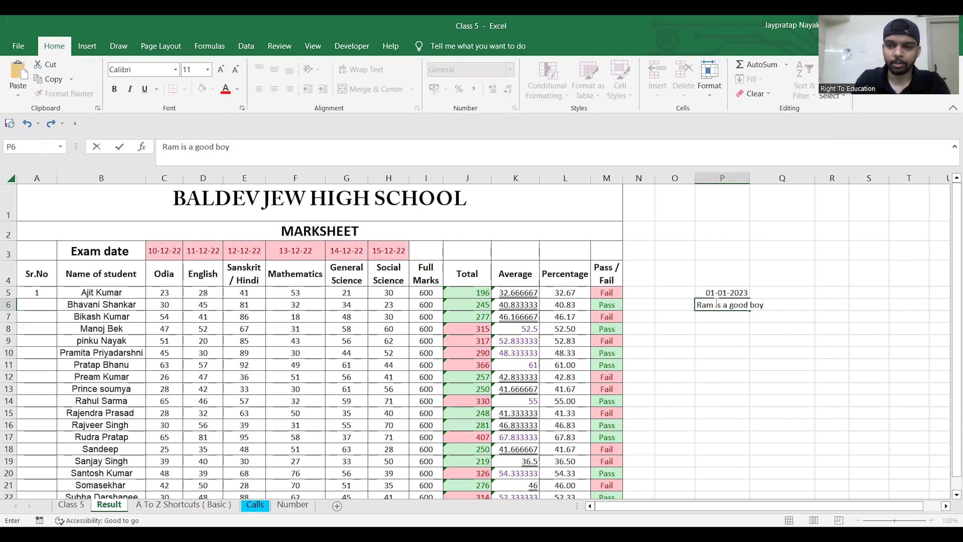
key(Return)
- Justify the sentence in P6, letting the text extend below the selected range, inspect P6 and P7, and undo the justification
click(716, 303)
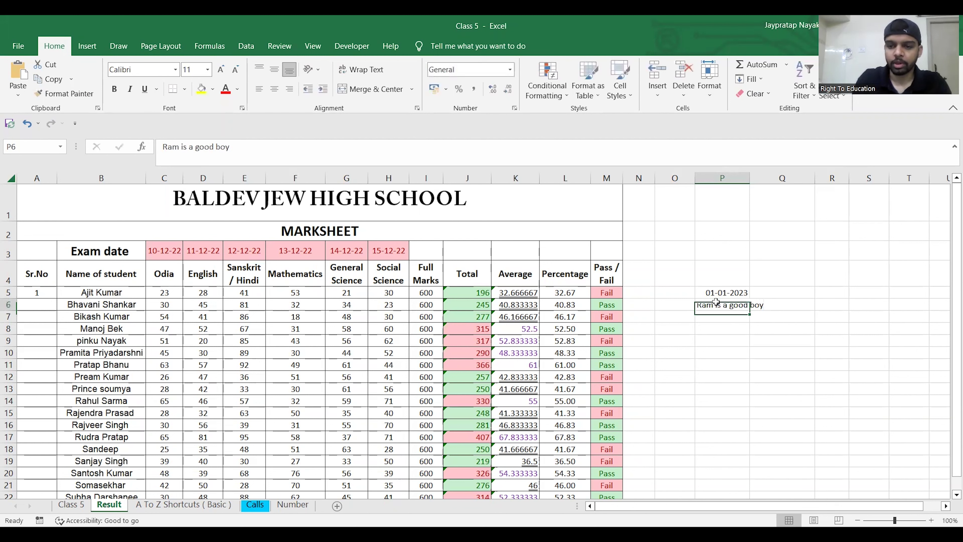
click(766, 81)
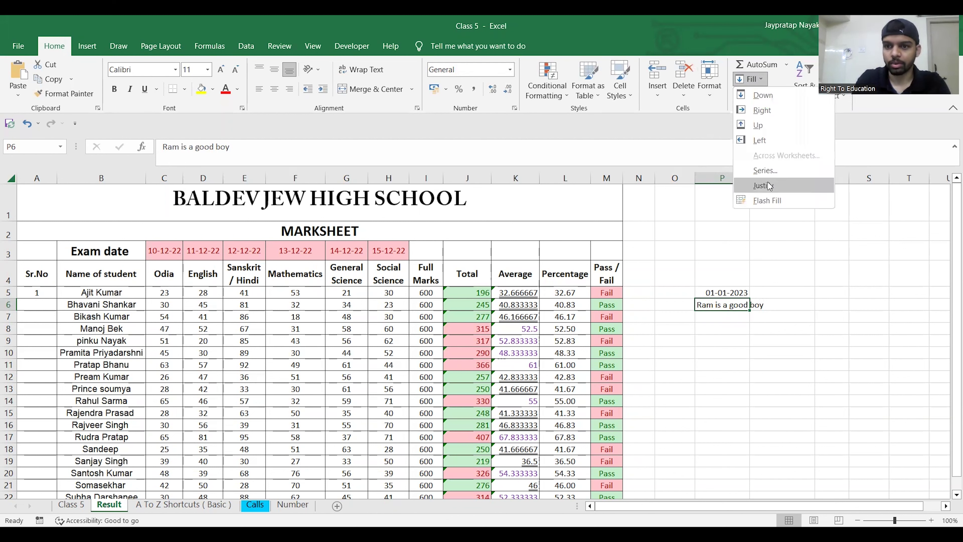
click(767, 185)
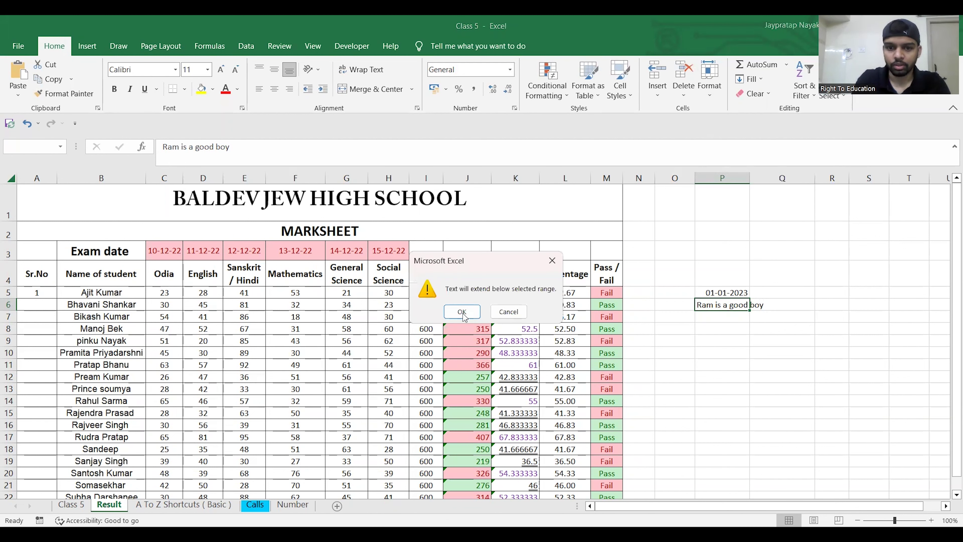
click(458, 314)
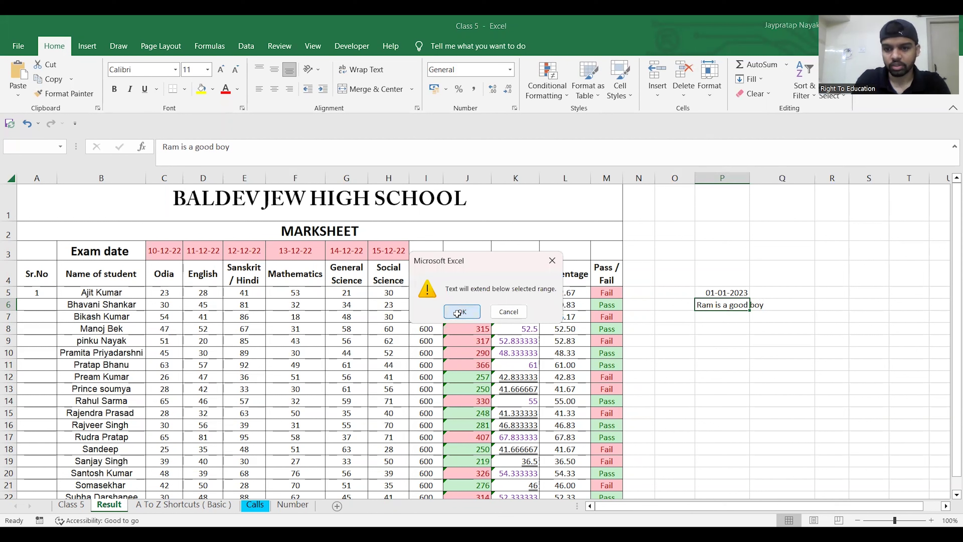
click(726, 314)
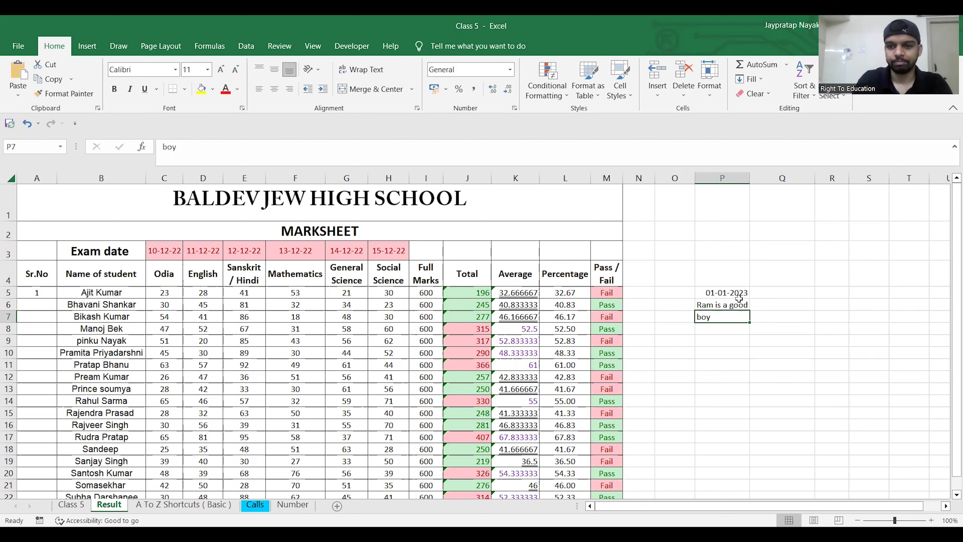
click(745, 306)
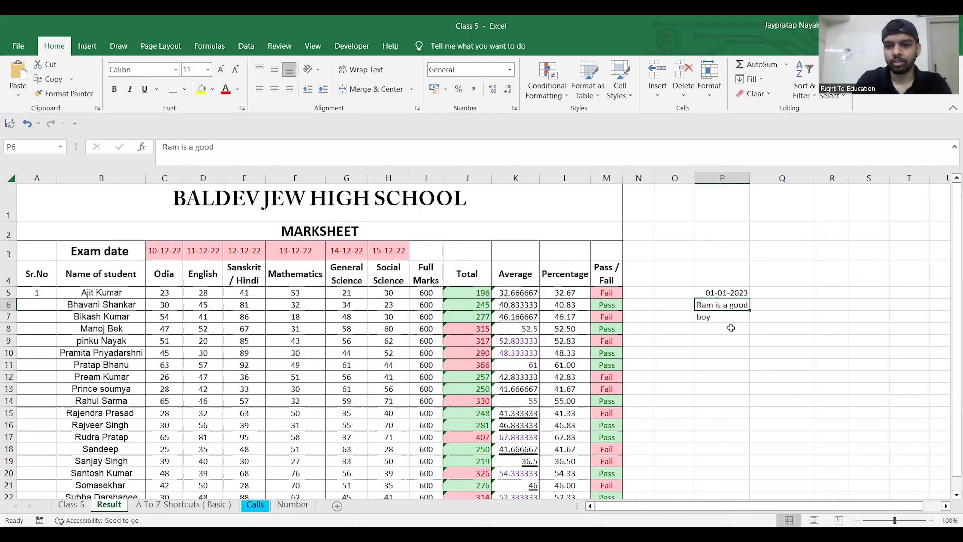
click(728, 316)
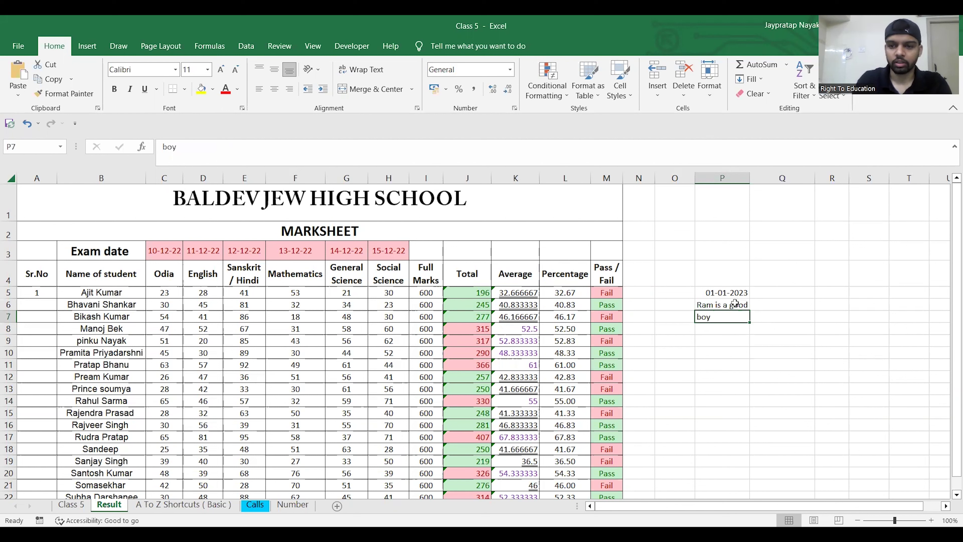
key(ctrl+z)
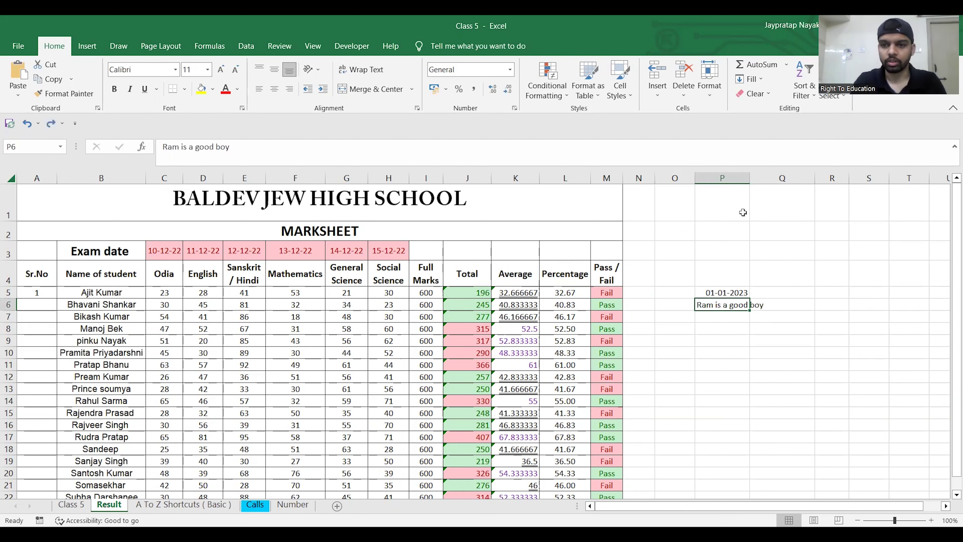
- Narrow column P to roughly the sentence's first word and justify P6, letting the text extend below the selected range
drag(748, 176, 715, 180)
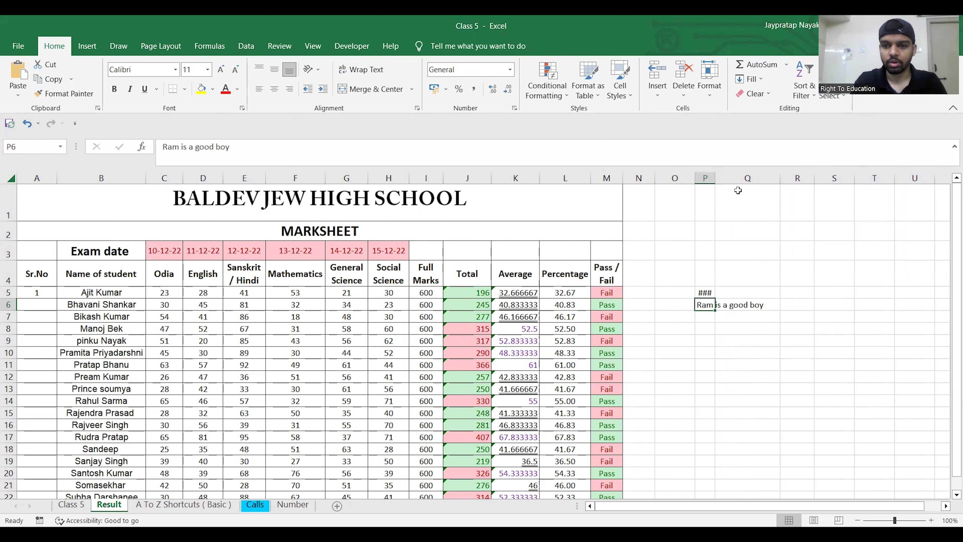
click(763, 79)
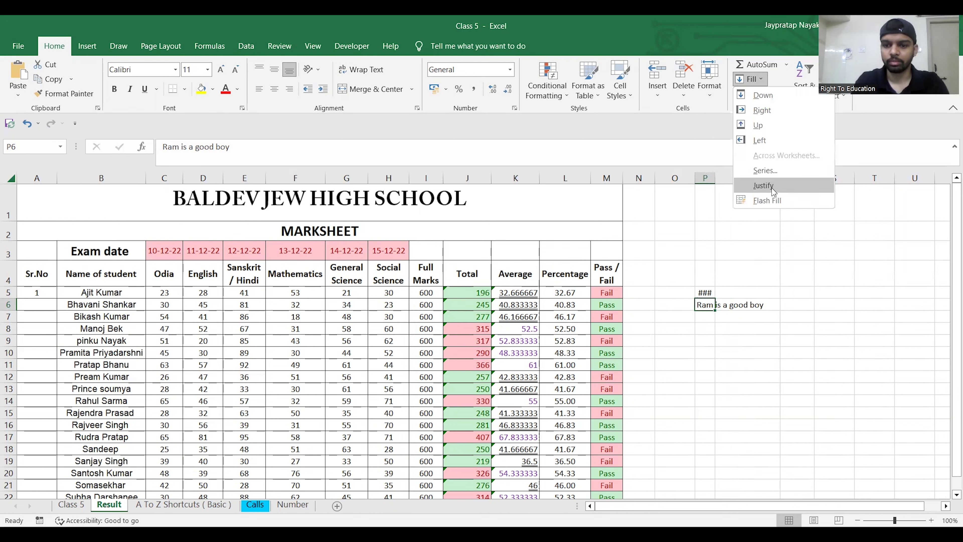
click(763, 185)
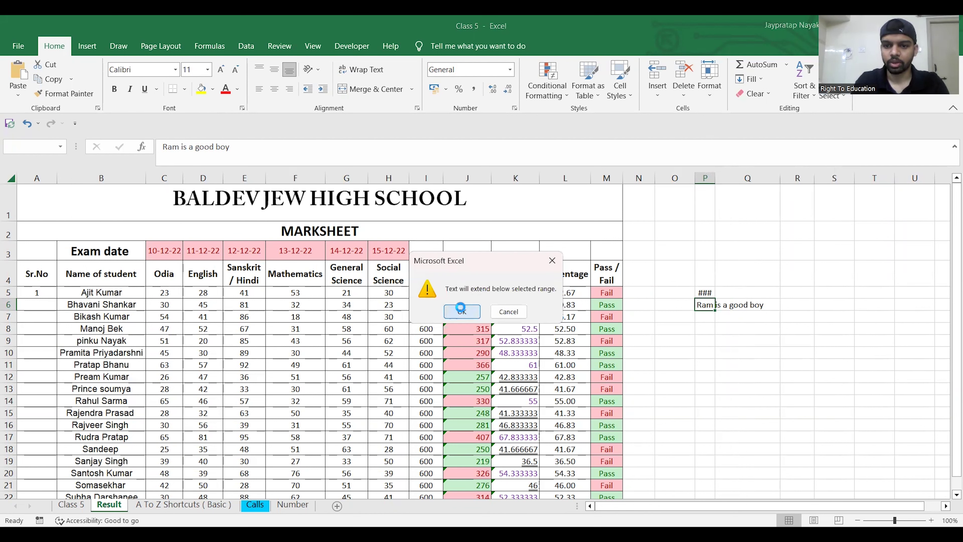
click(461, 310)
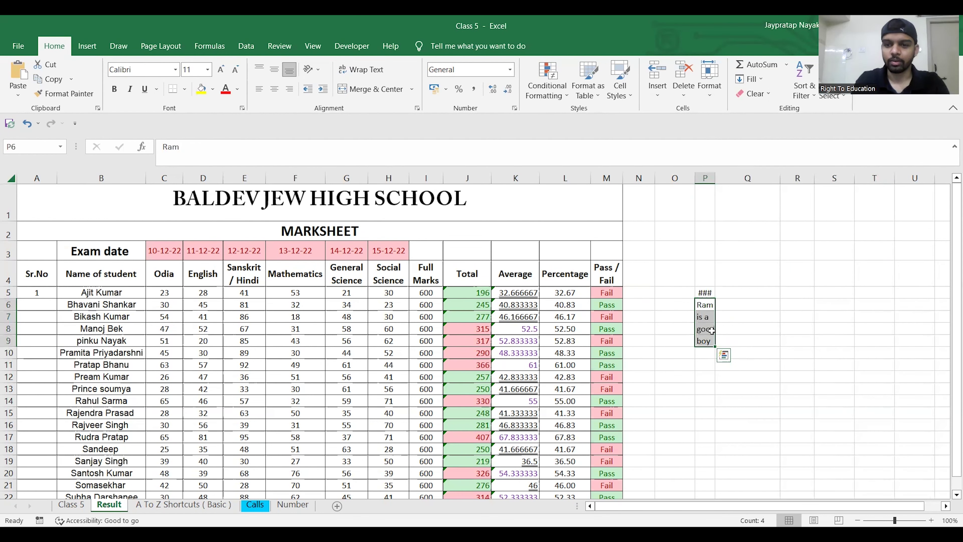
click(734, 340)
click(707, 341)
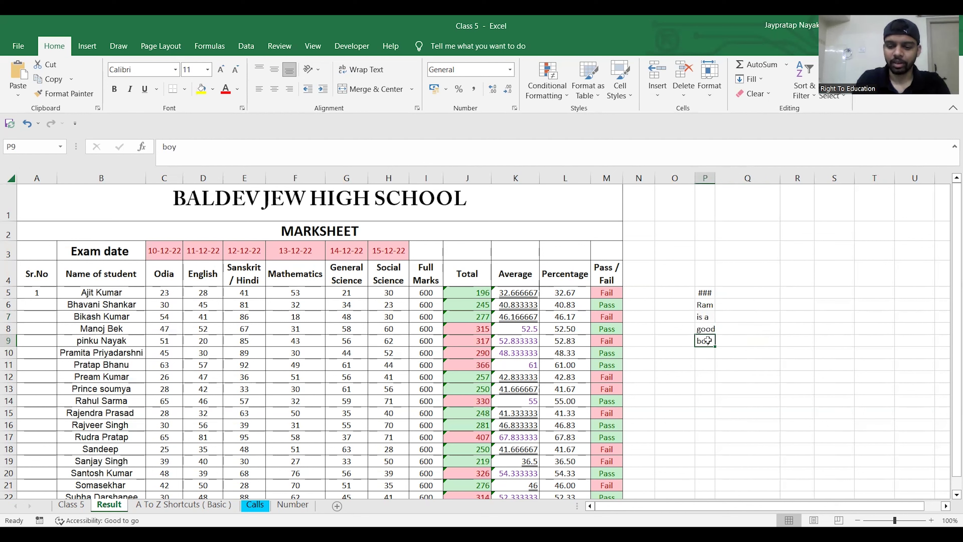
- AutoFit column P to its contents, and undo the AutoFit, the justification and the column narrowing
key(Up)
key(Up)
key(Up)
key(Up)
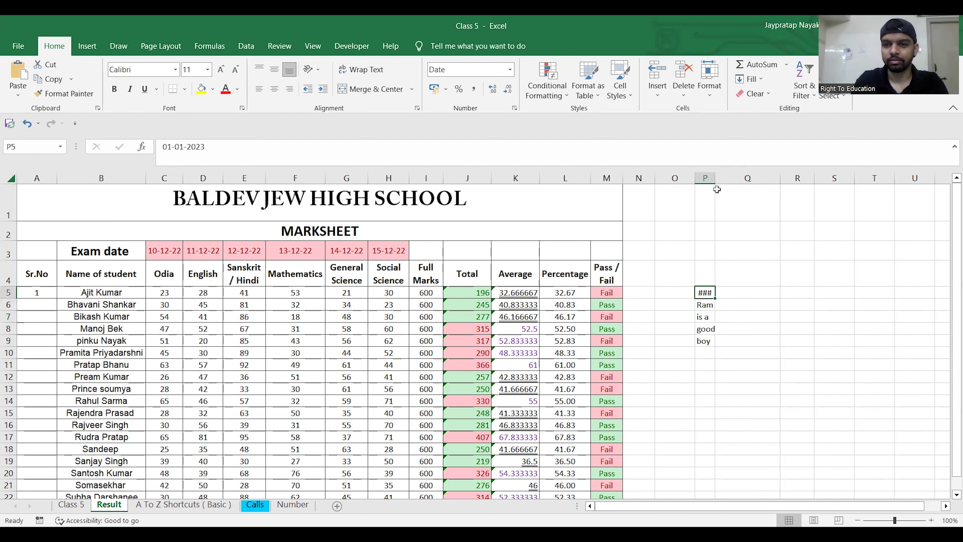
double_click(716, 180)
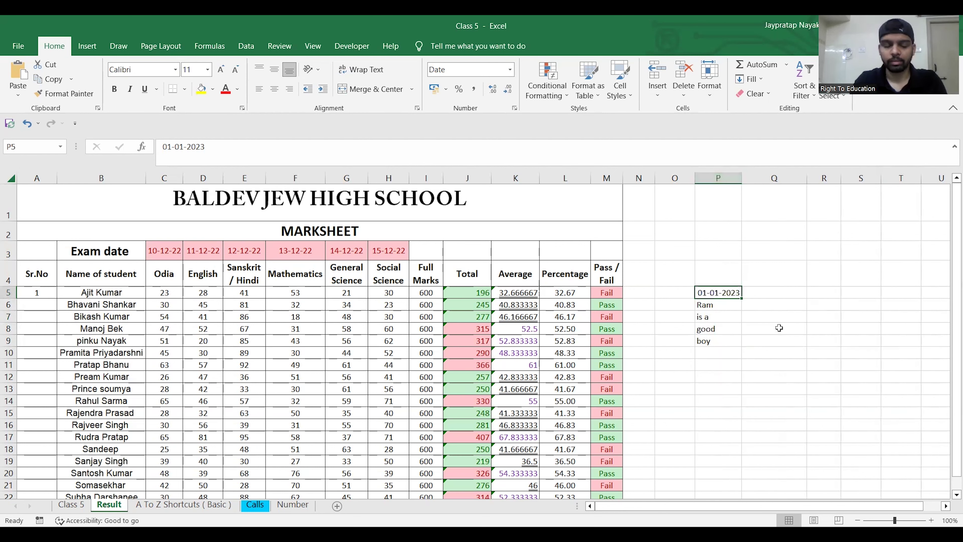
key(ctrl+z)
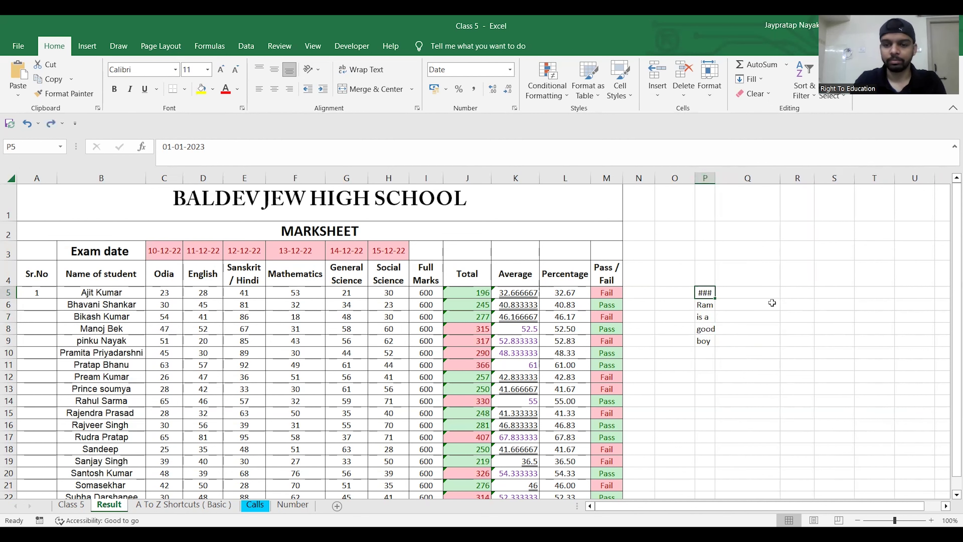
key(ctrl+z)
key(ctrl+y)
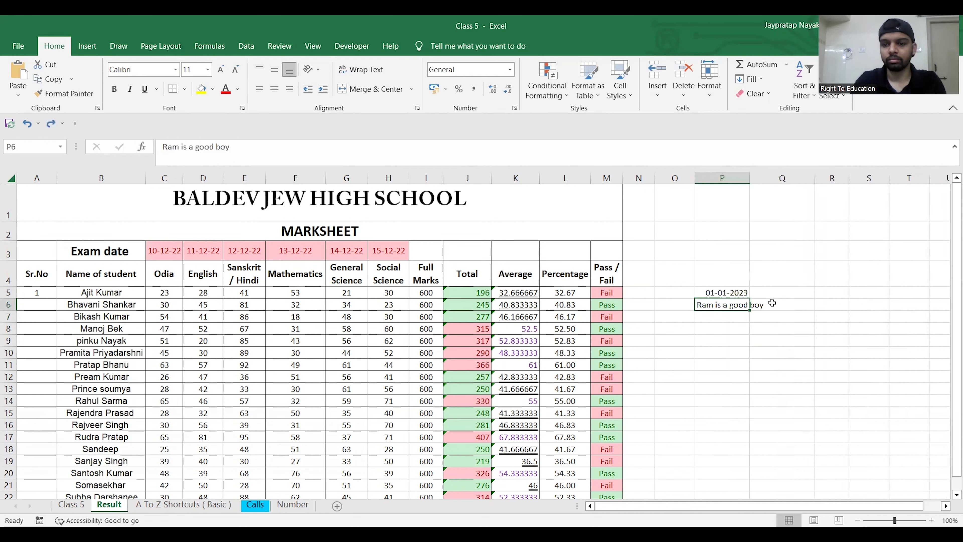
- Point out the Flash Fill option, check the A To Z Shortcuts ( Basic ) sheet, and open the Calls sheet
click(763, 78)
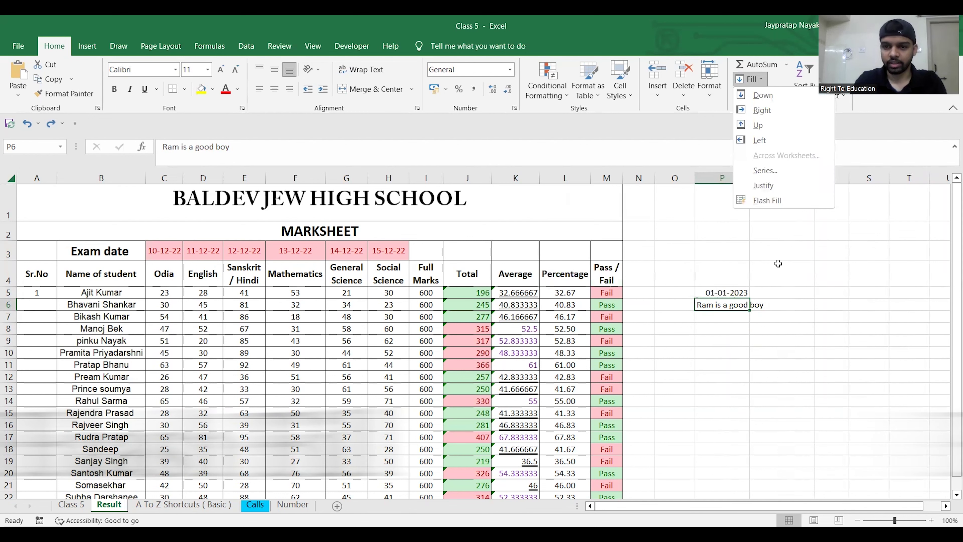
click(767, 201)
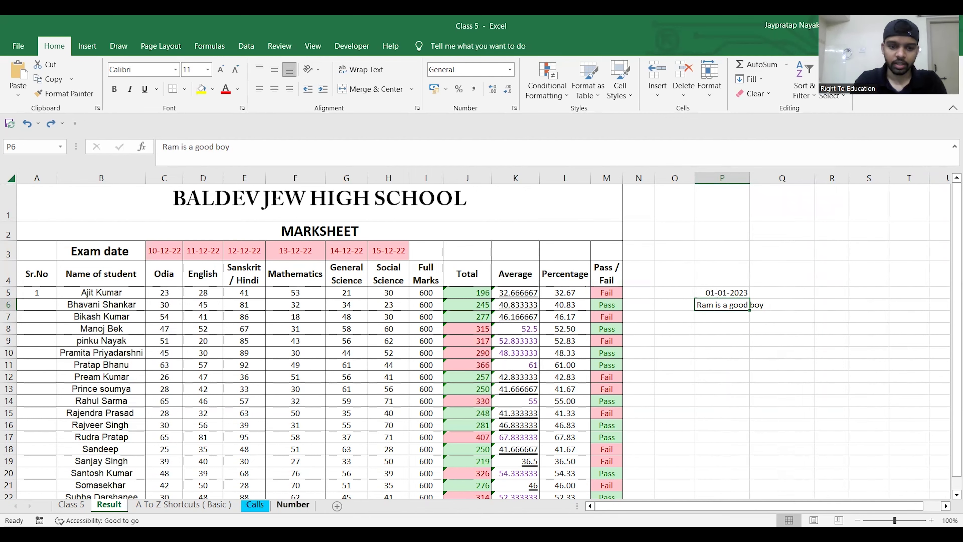
click(292, 504)
click(255, 504)
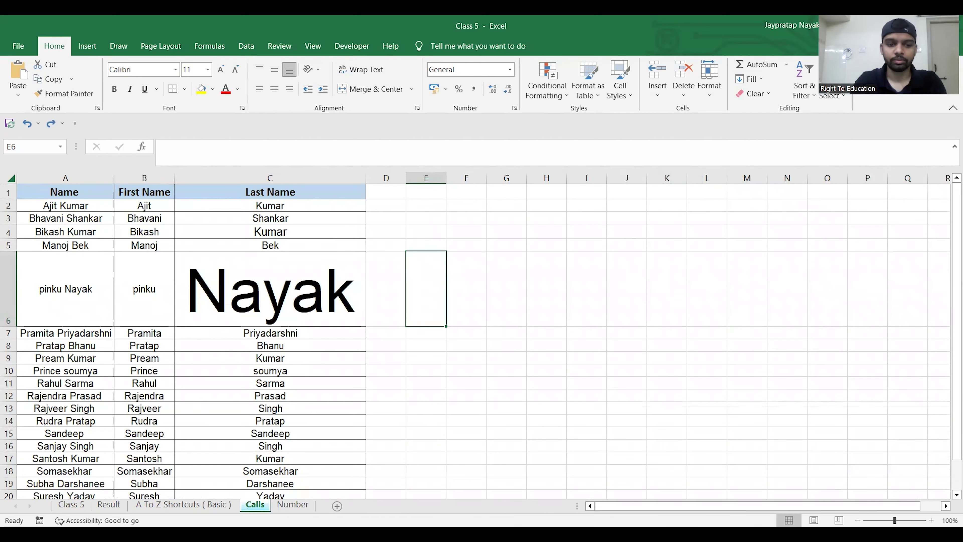
click(184, 504)
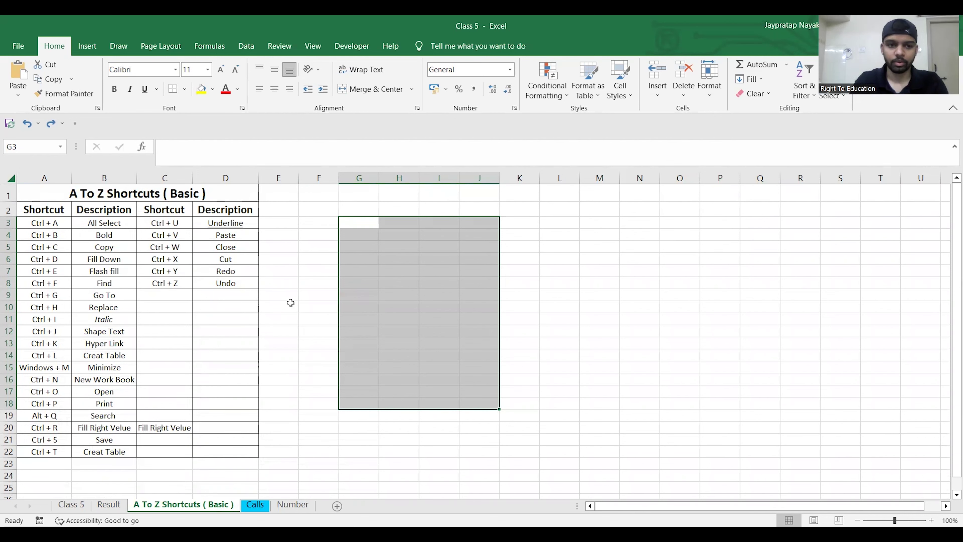
click(303, 308)
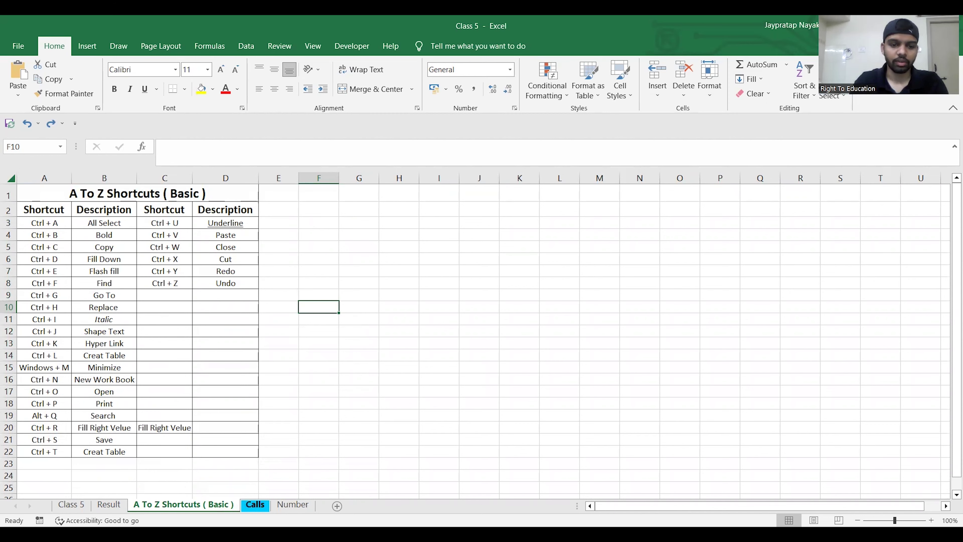
click(253, 505)
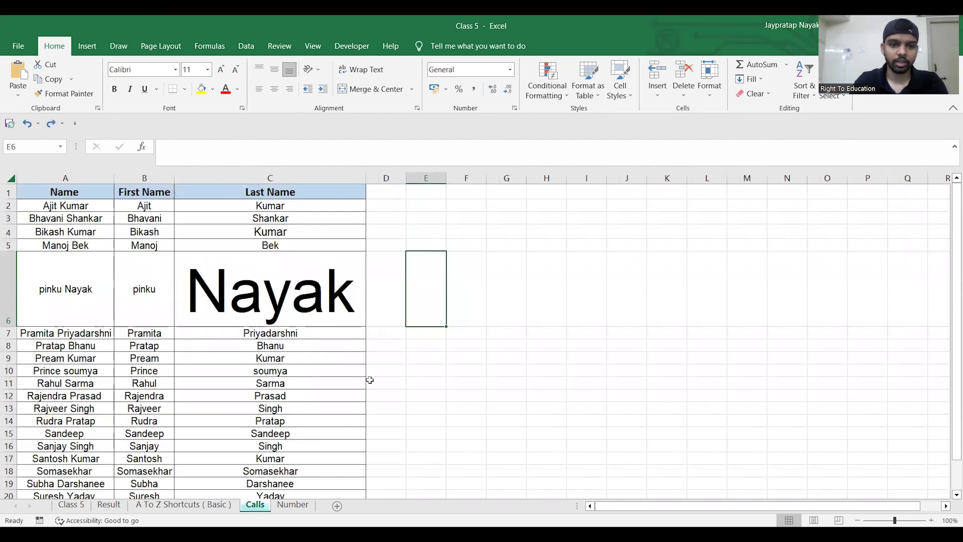
- Copy the formatting of C5 in the Last Name column onto the oversized cell C6 with Format Painter
scroll(369, 379, down, 1)
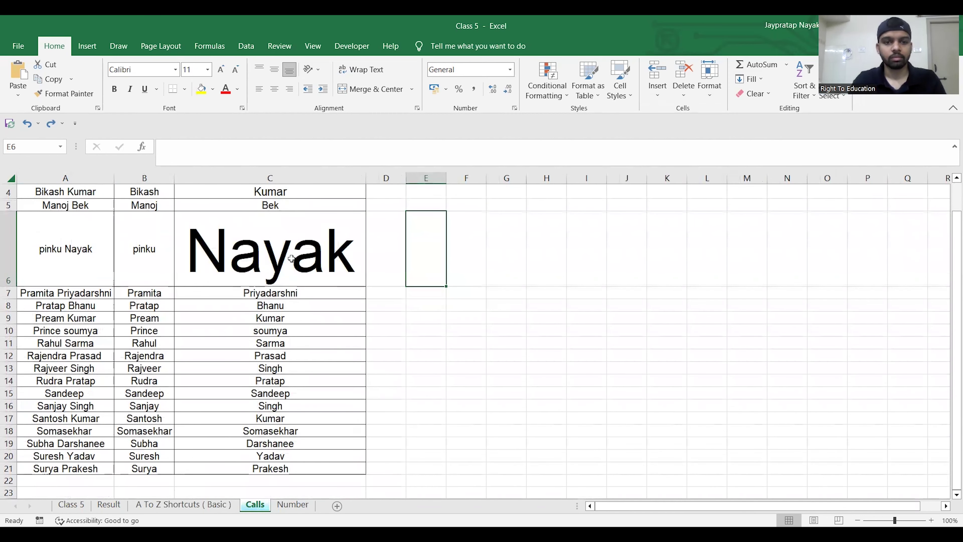
click(277, 205)
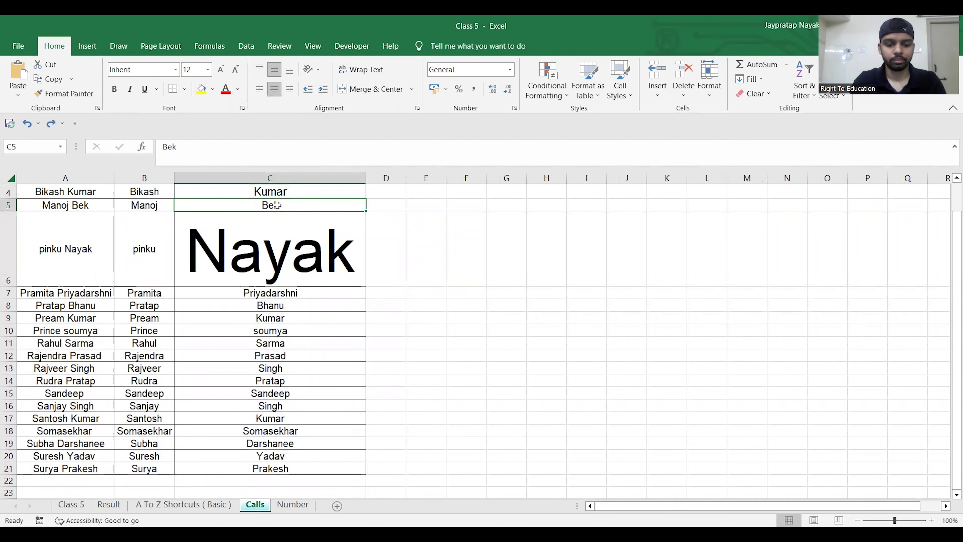
key(alt)
key(h)
key(f)
key(p)
key(Down)
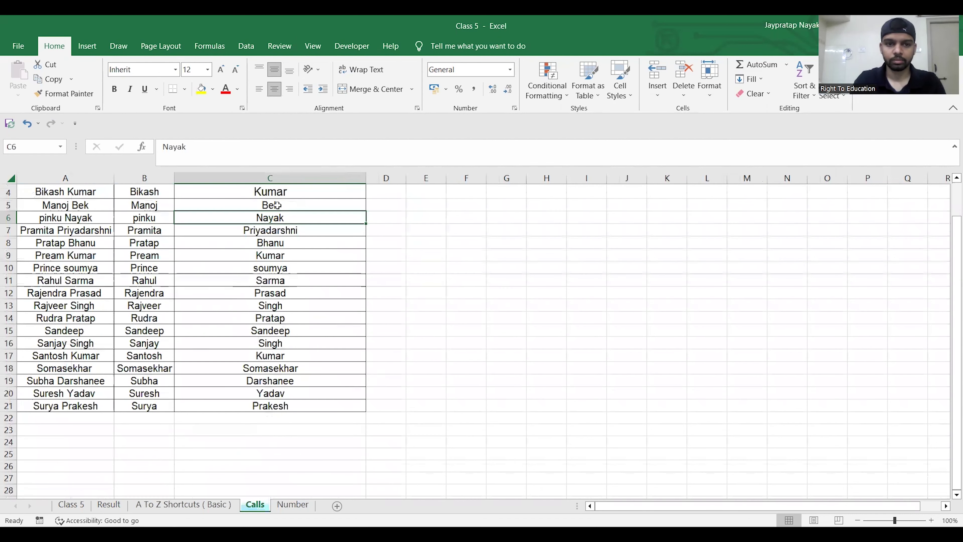
click(425, 255)
scroll(381, 284, up, 1)
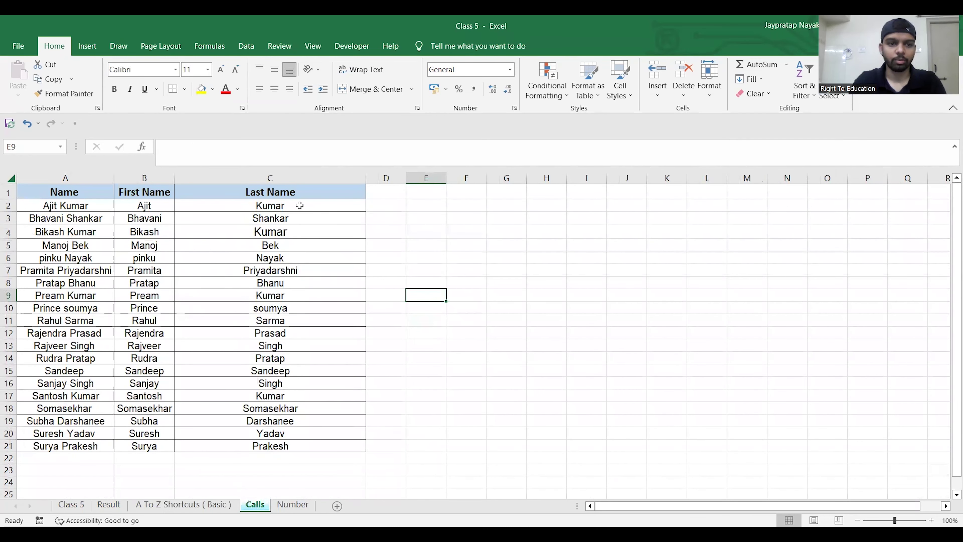
- Delete the last names in C2:C21
drag(299, 205, 280, 442)
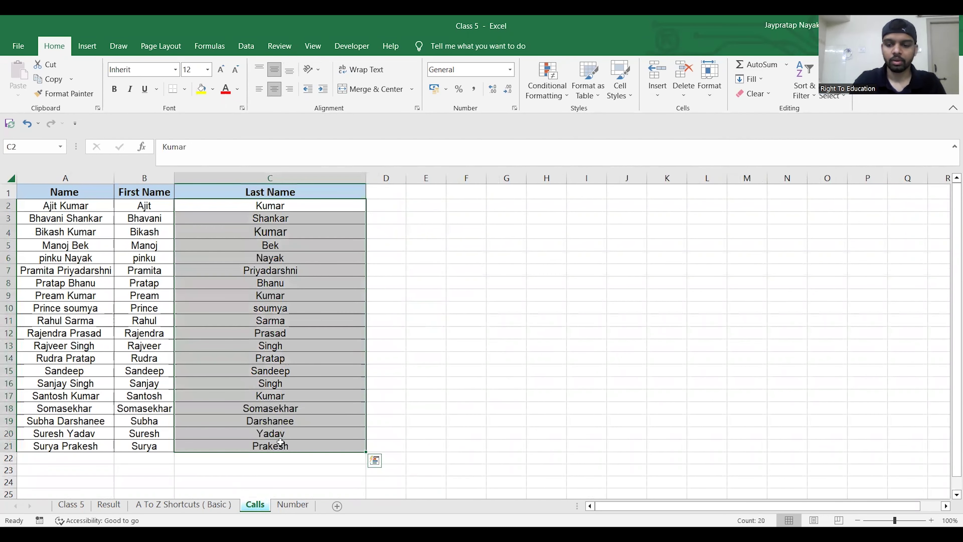
key(Delete)
click(229, 206)
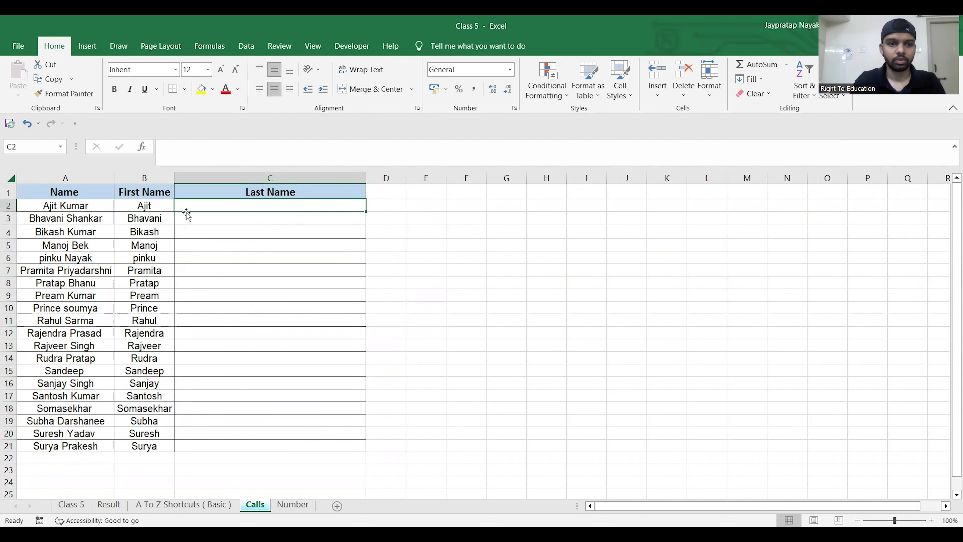
- Copy only the surname from the full name in A2 and paste it into C2
click(100, 206)
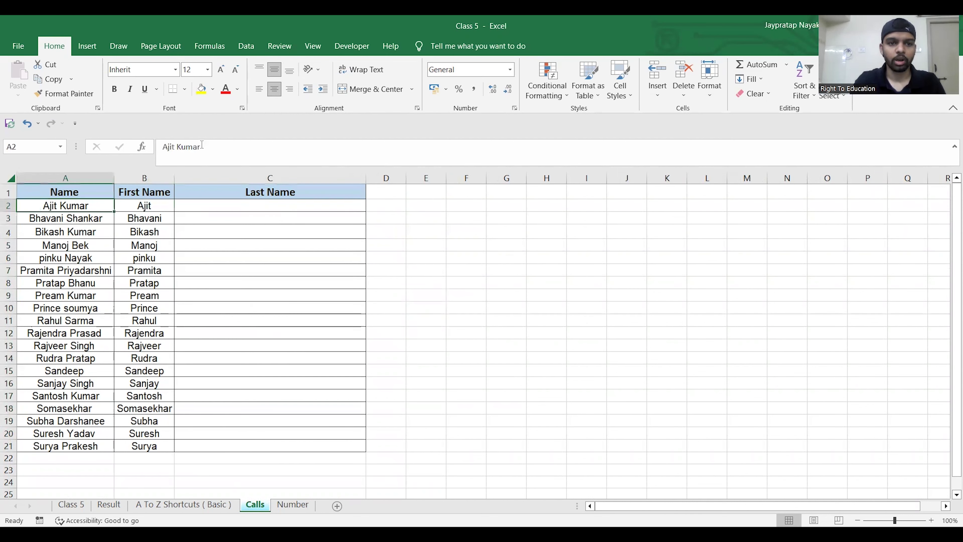
double_click(193, 146)
key(ctrl+c)
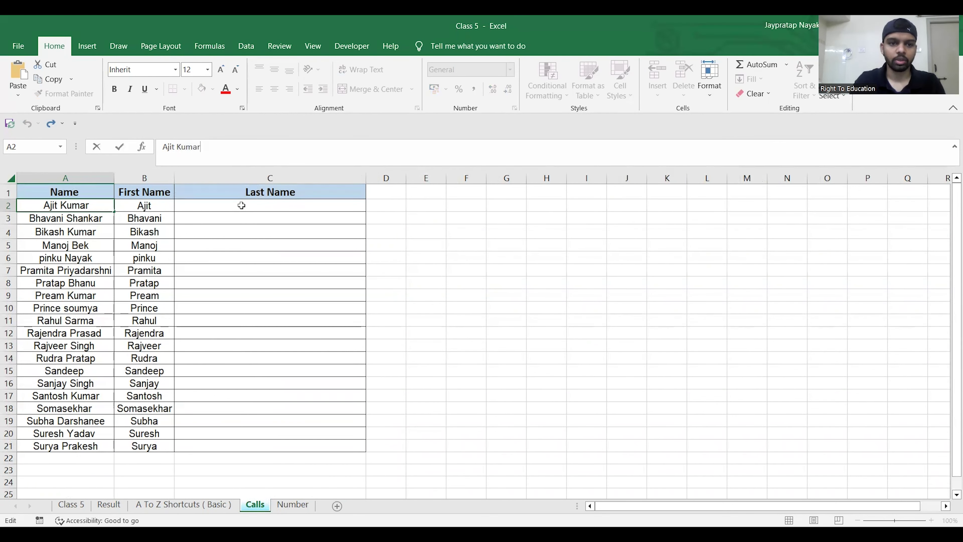
double_click(241, 205)
key(Escape)
key(ctrl+v)
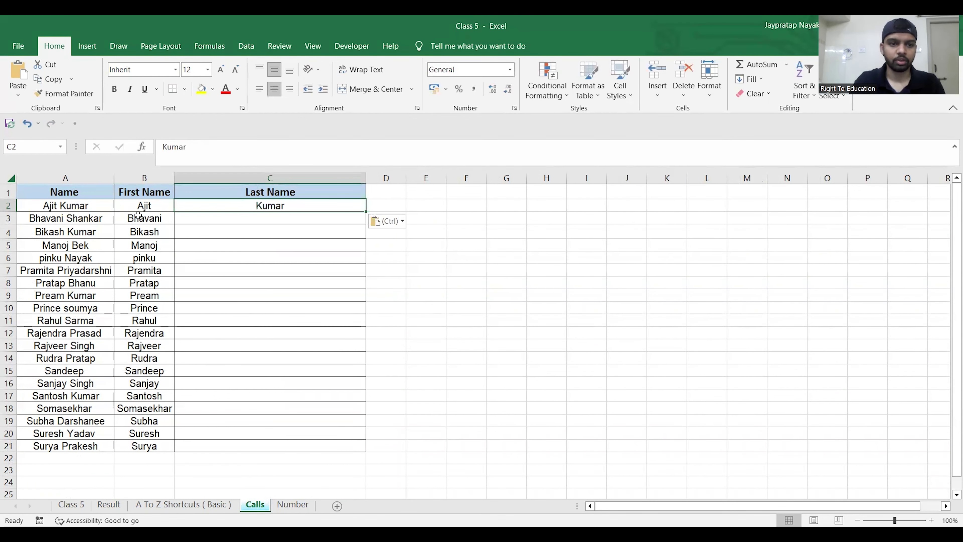
- Copy only the surname from the full name in A3 and paste it into C3
click(102, 219)
double_click(203, 146)
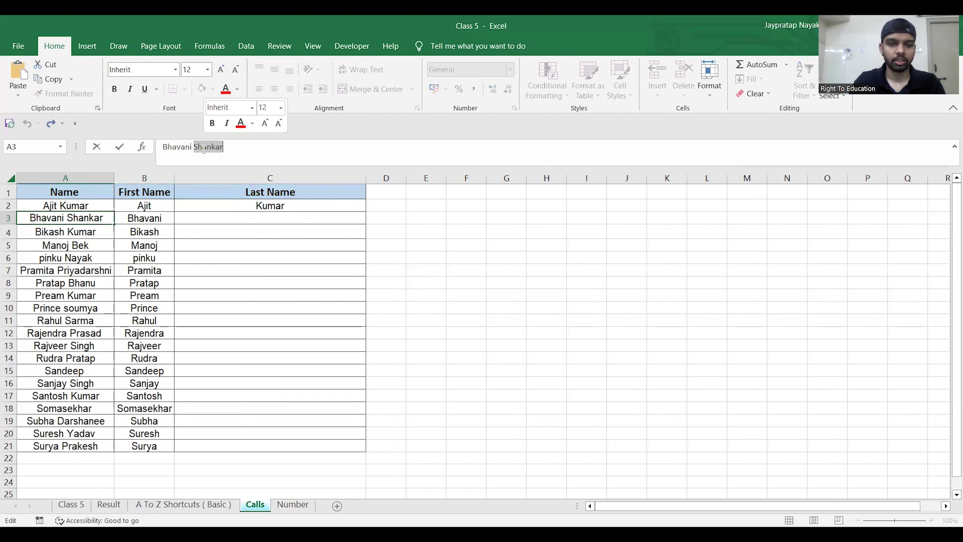
key(ctrl+c)
double_click(299, 216)
key(Escape)
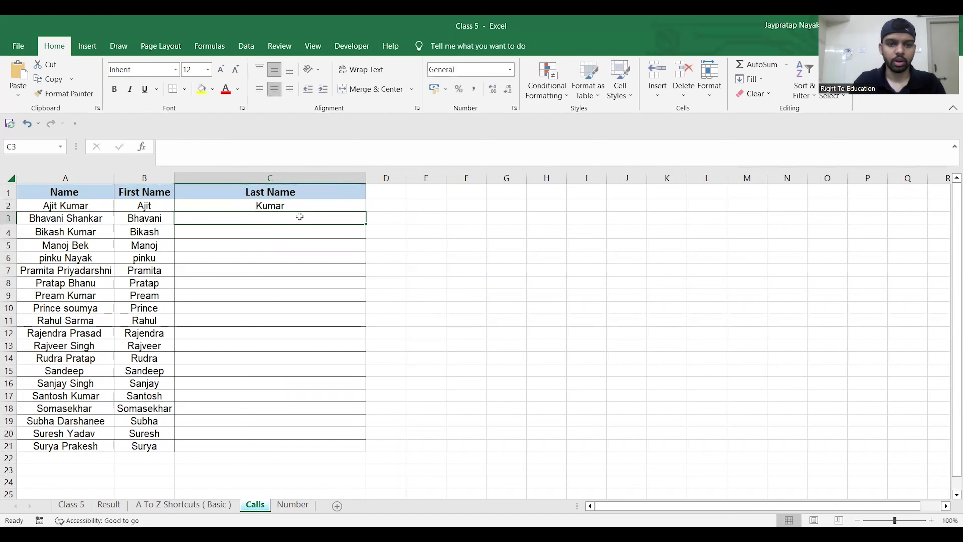
key(ctrl+v)
- Copy only the surname from the full name in A4 and paste it into C4
click(96, 231)
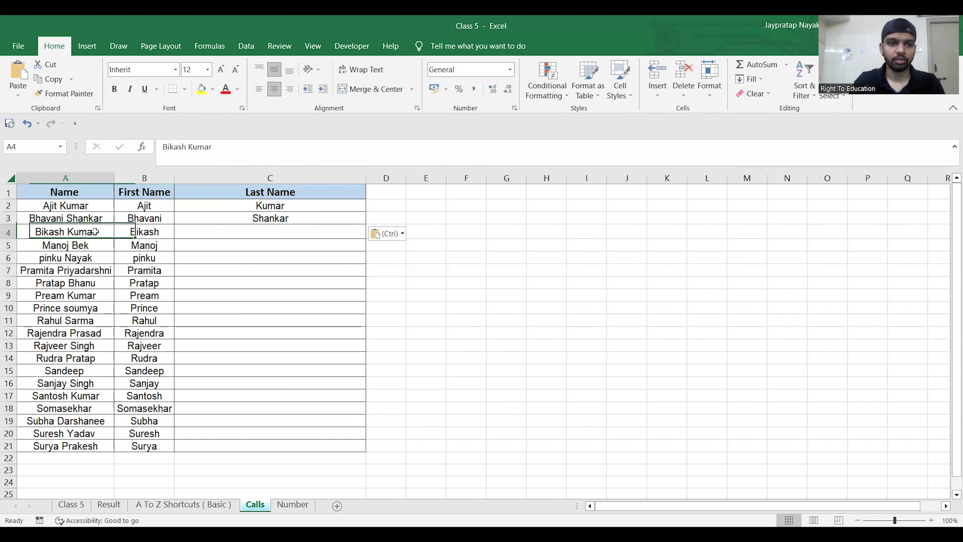
double_click(198, 146)
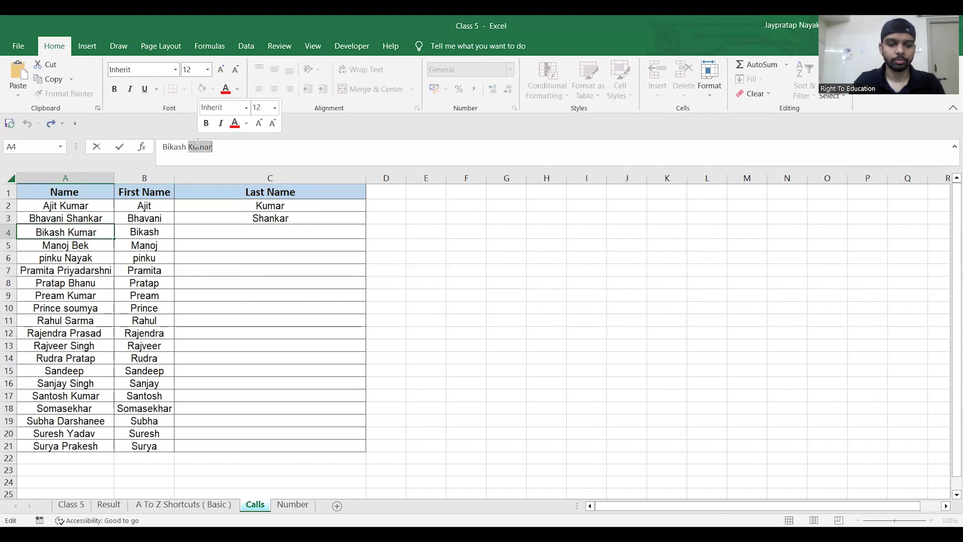
click(291, 233)
key(ctrl+v)
- Flash Fill the remaining last names from C5 down, and review the filled column
click(257, 245)
key(ctrl+e)
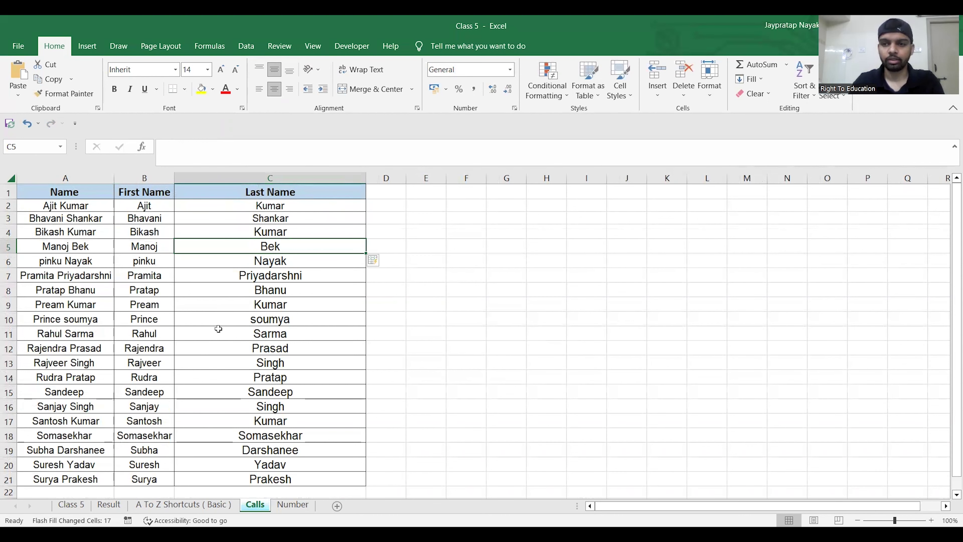
scroll(219, 328, down, 3)
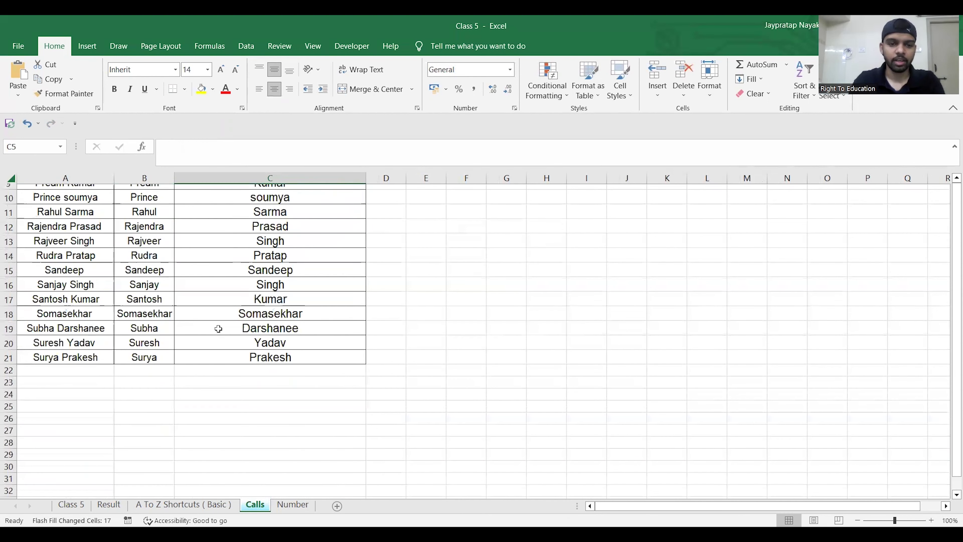
scroll(219, 329, up, 3)
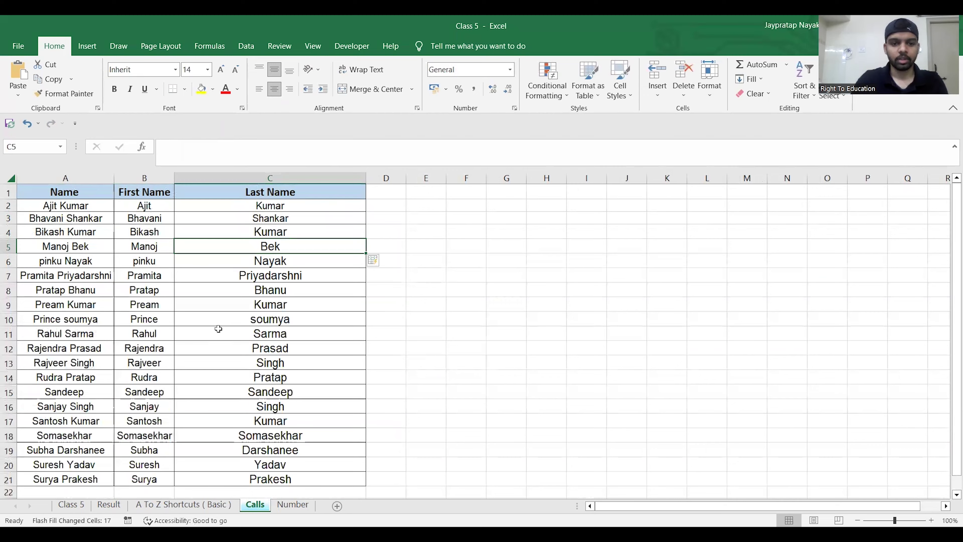
scroll(218, 328, down, 2)
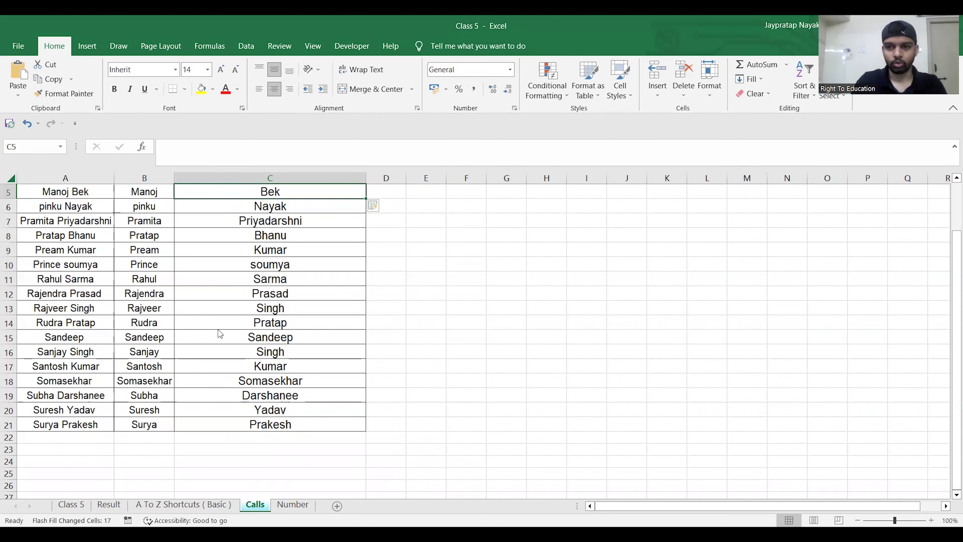
click(427, 367)
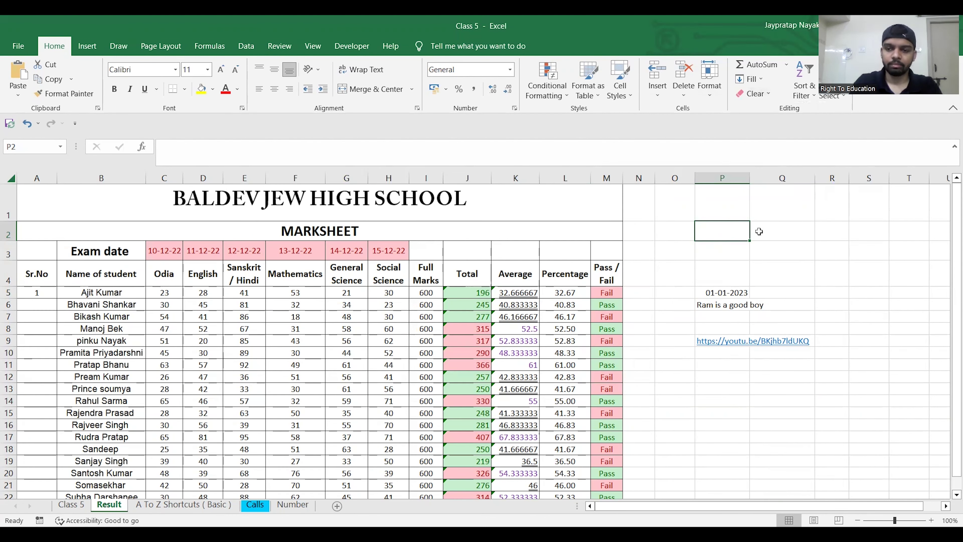
- Clear everything, both contents and formatting, from the date cell P5
click(770, 96)
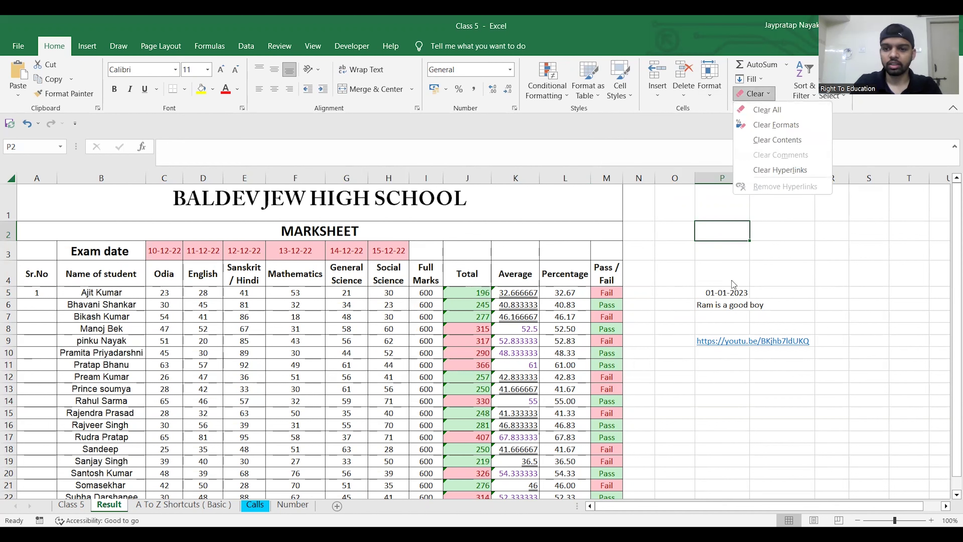
click(727, 292)
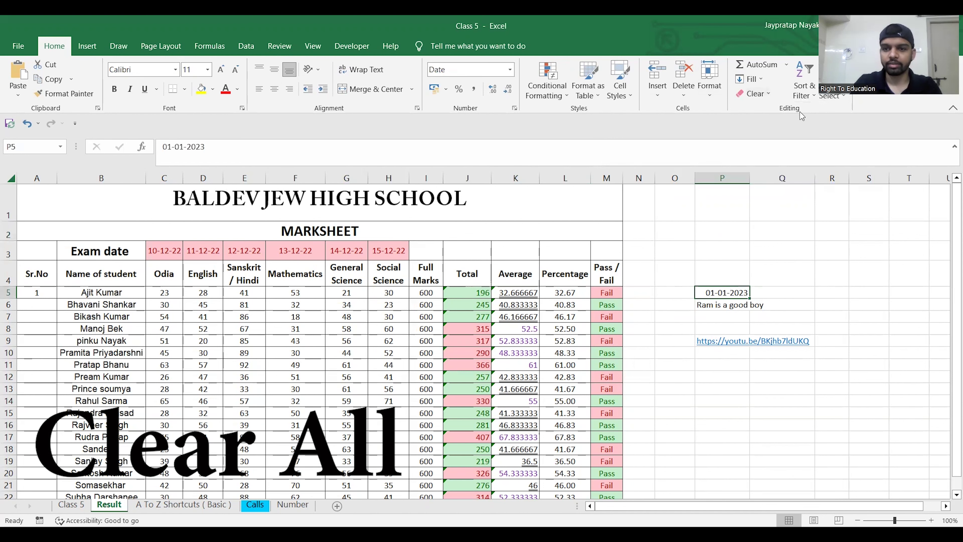
click(769, 95)
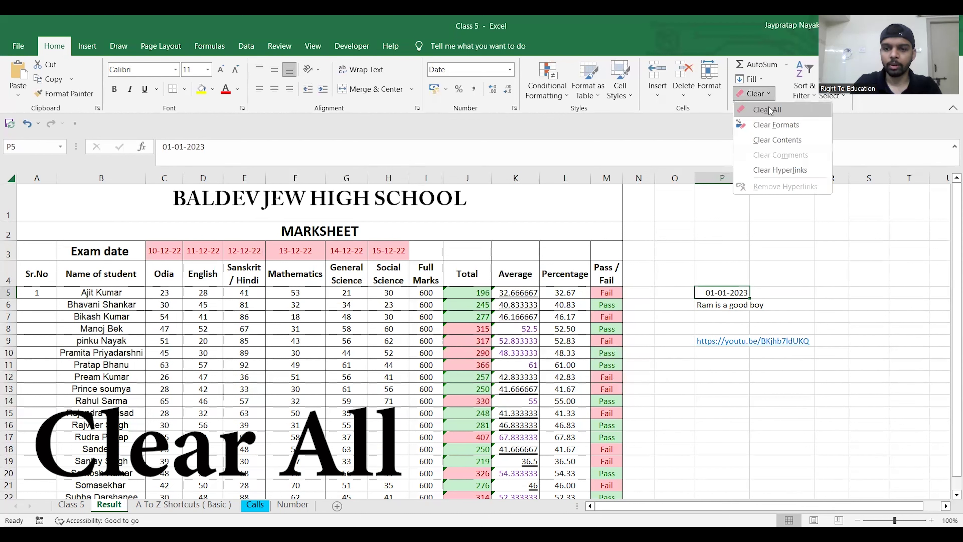
click(768, 110)
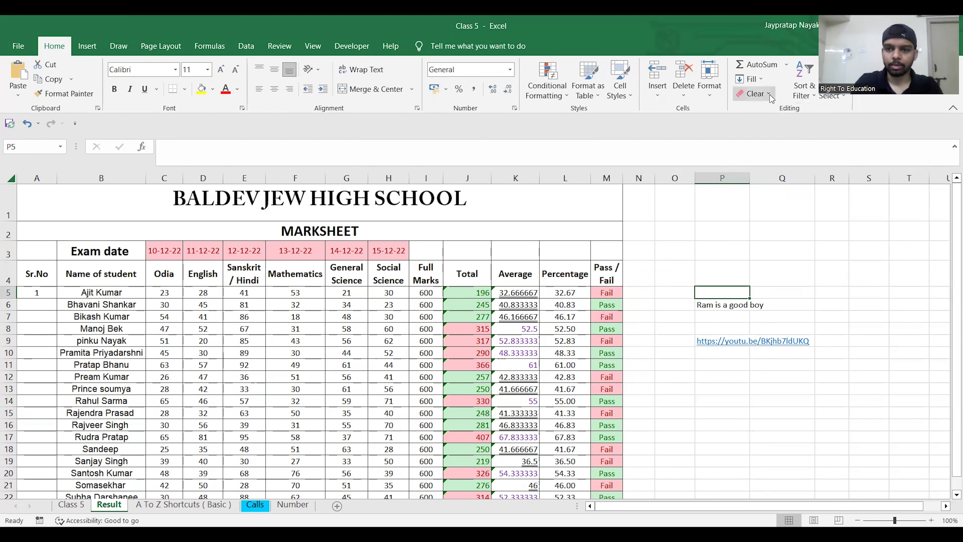
- Clear only the formatting of the Pass / Fail header in M4
click(769, 95)
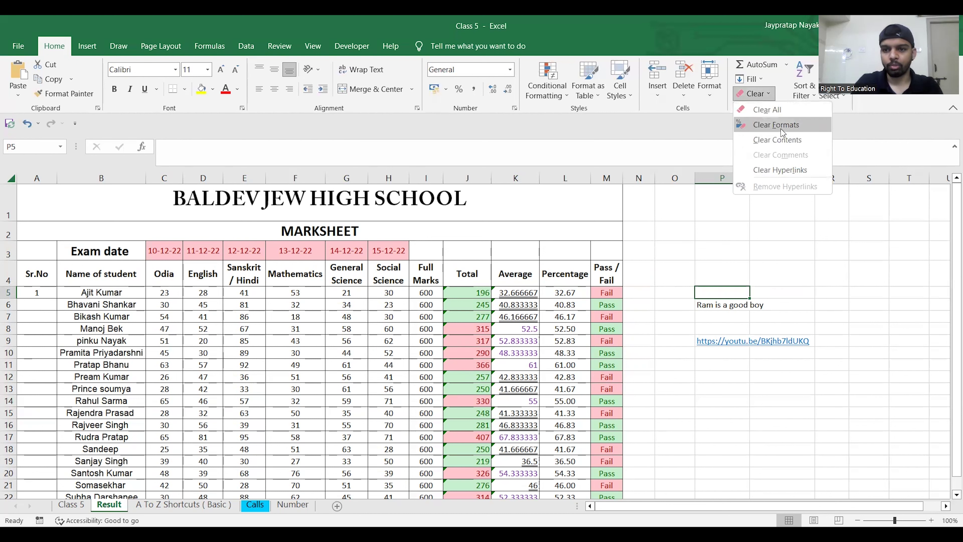
click(791, 238)
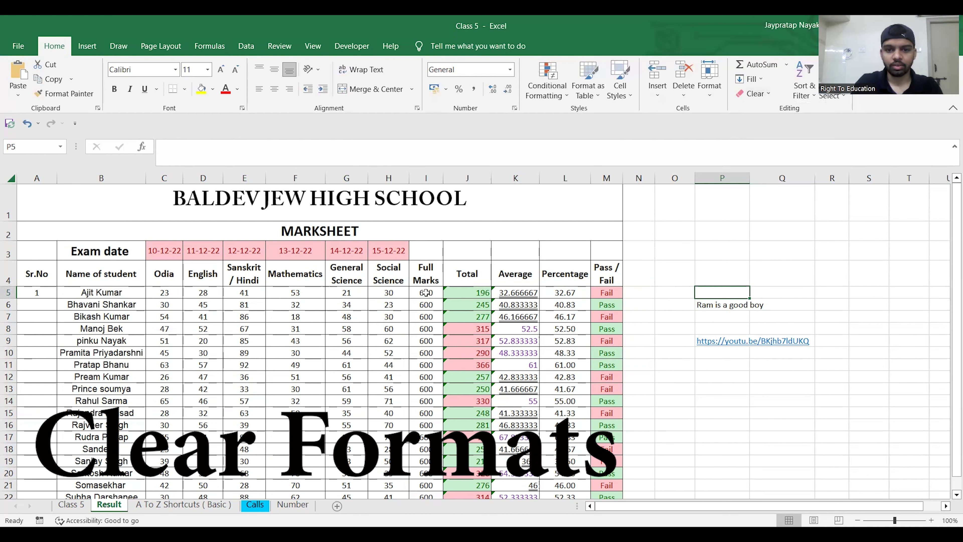
click(606, 275)
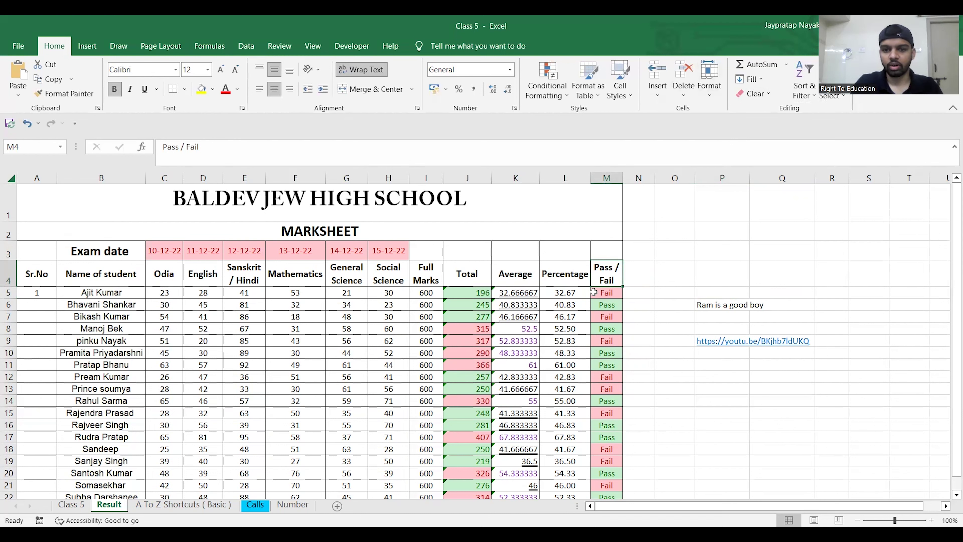
click(766, 94)
click(766, 125)
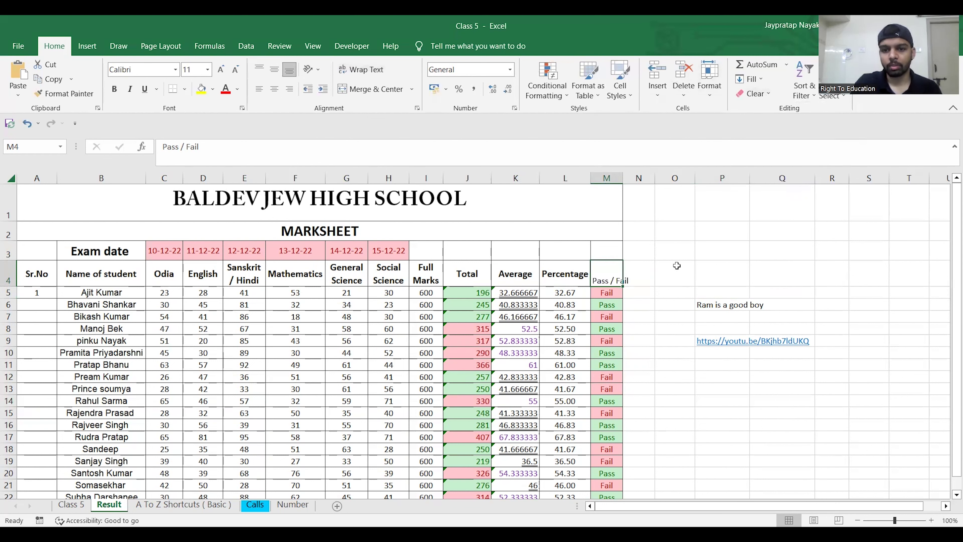
- Undo the format clearing on the Pass / Fail header and reselect cell M4
click(677, 265)
click(610, 277)
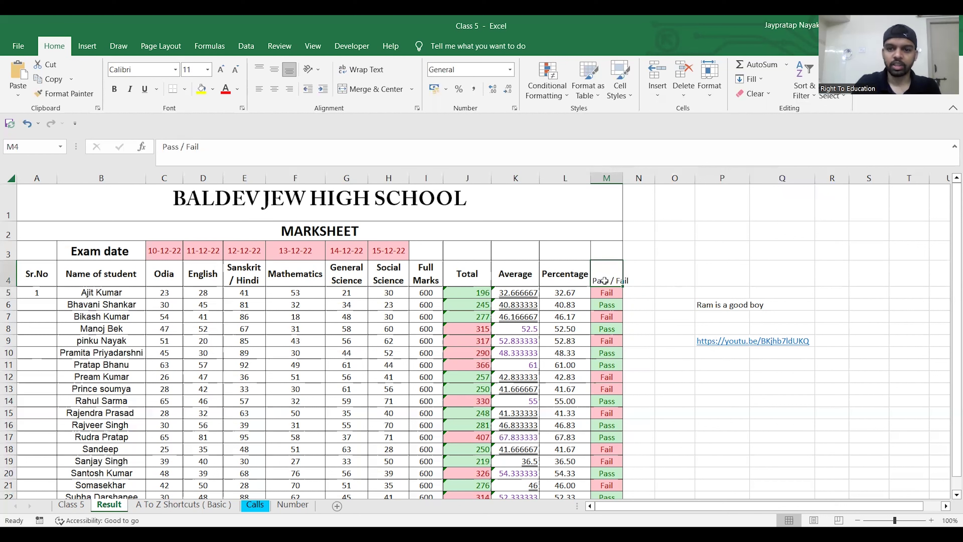
click(585, 281)
click(608, 275)
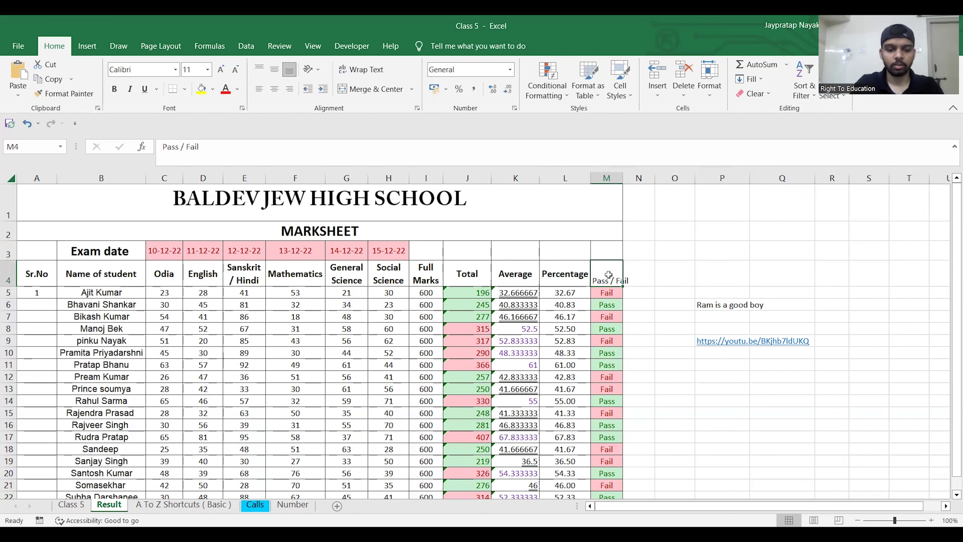
key(ctrl+z)
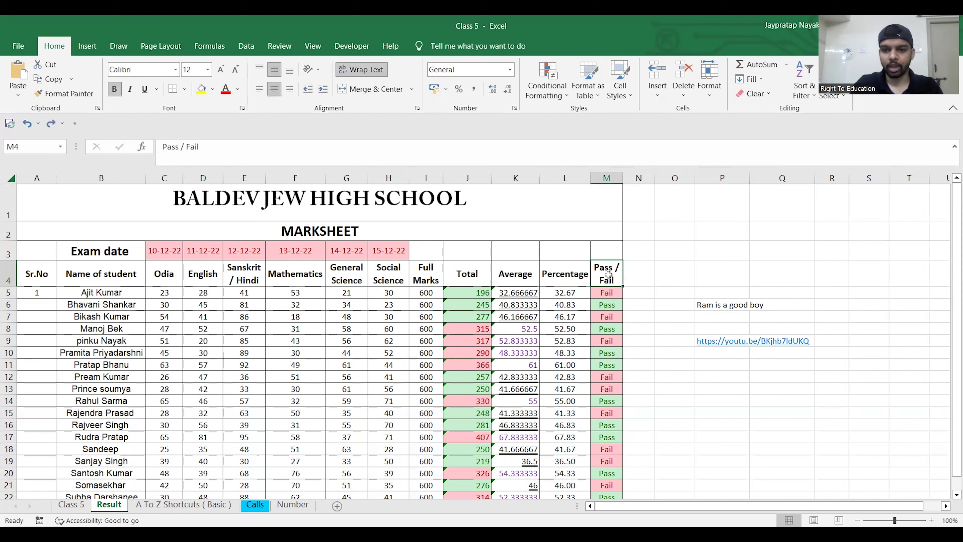
click(573, 275)
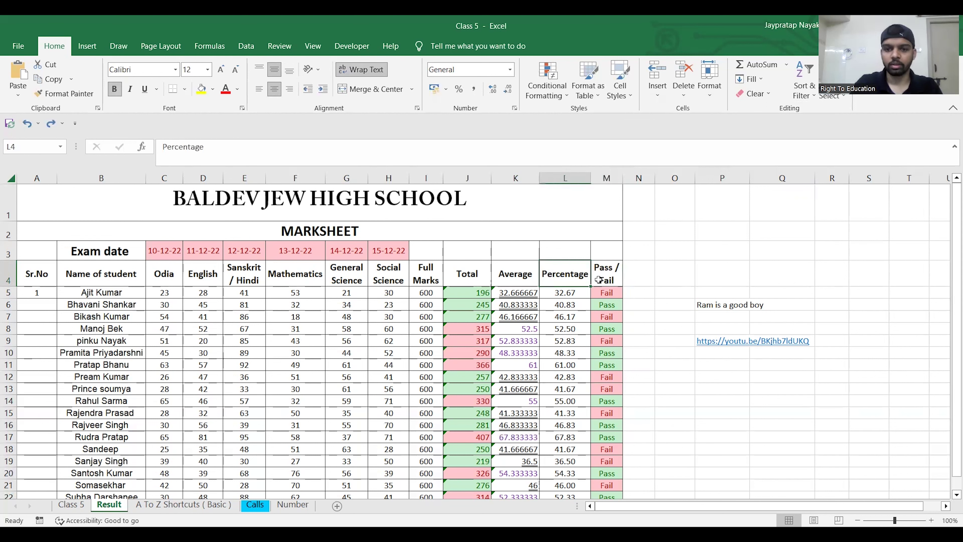
key(Right)
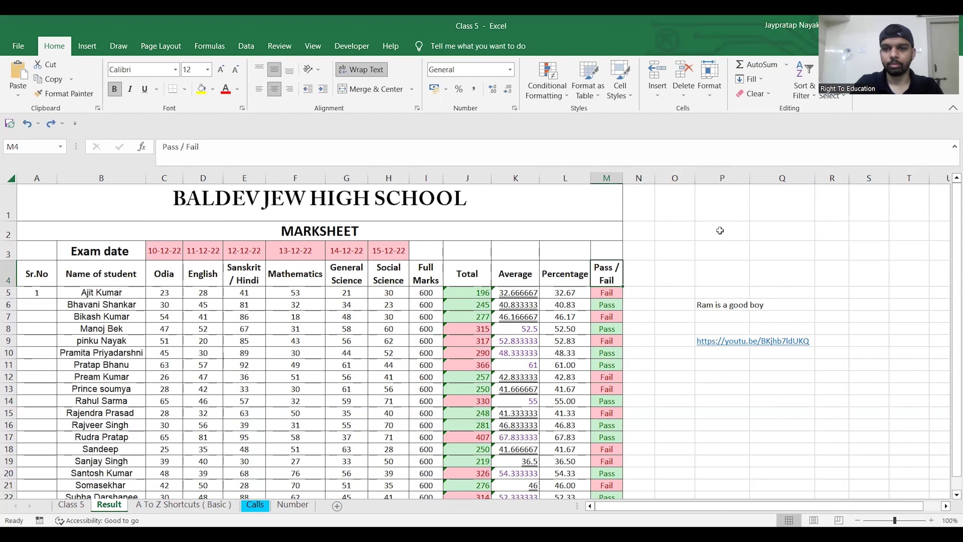
- Clear only the contents of the Pass / Fail header in M4, and undo that clearing
click(767, 98)
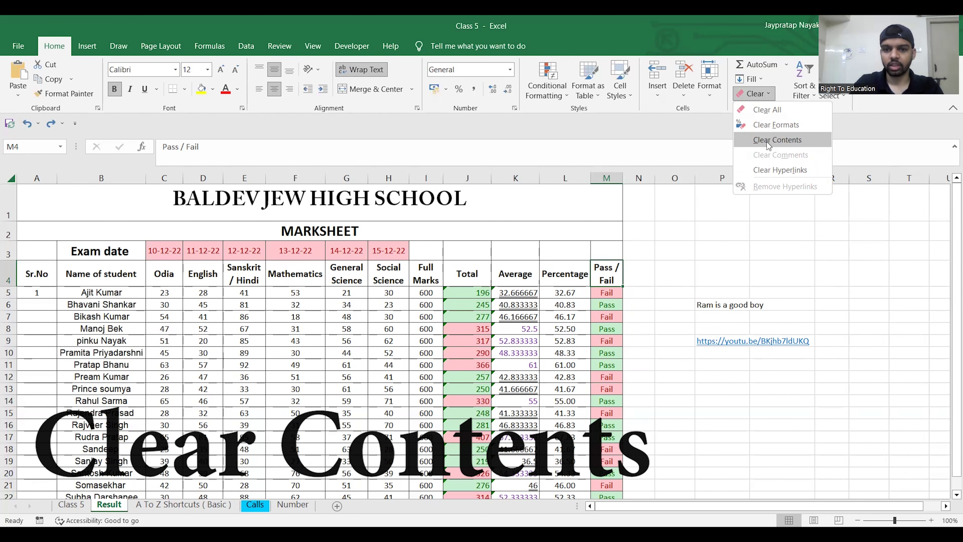
click(768, 143)
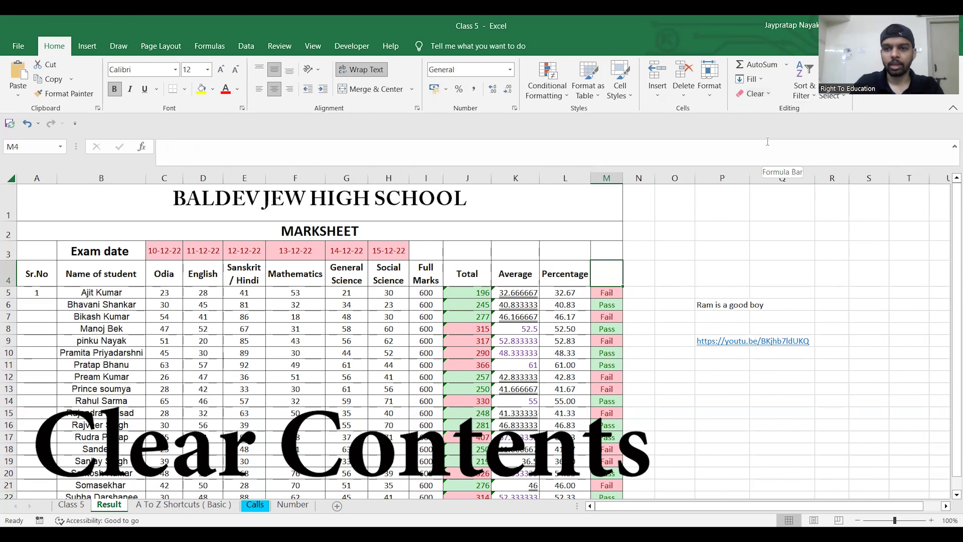
key(ctrl+z)
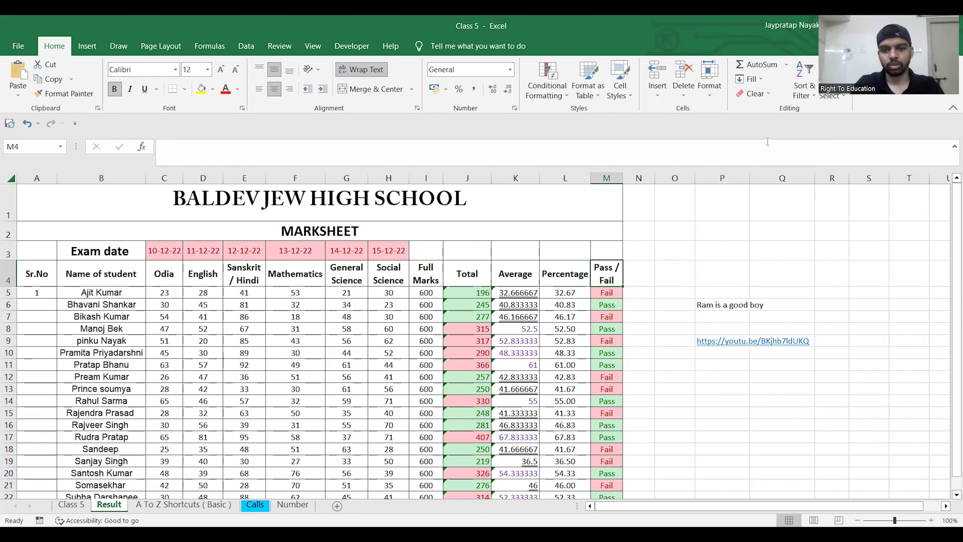
click(711, 266)
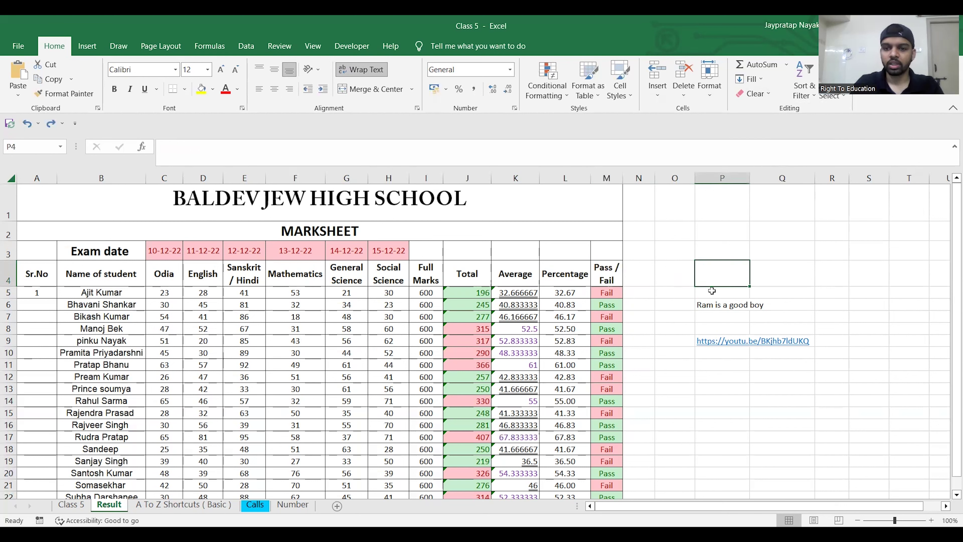
click(712, 305)
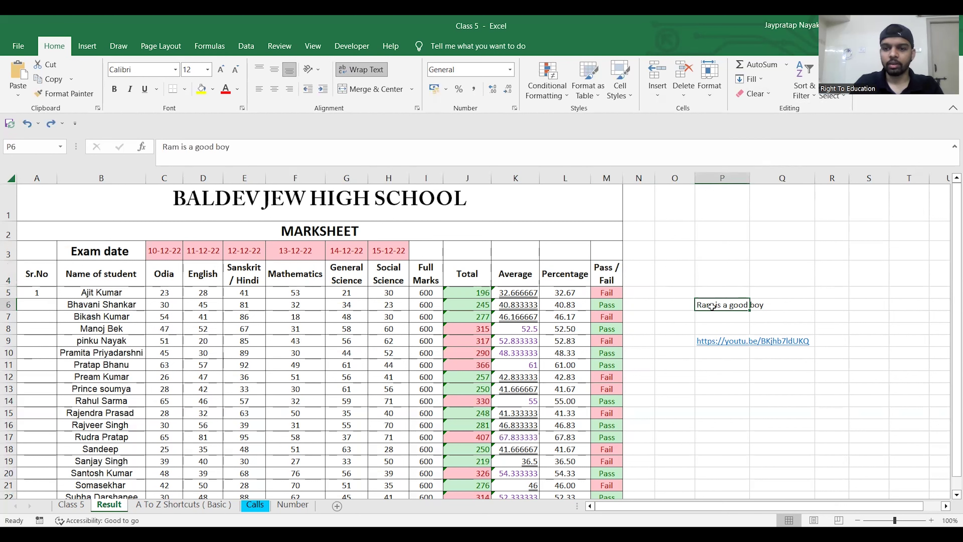
click(770, 96)
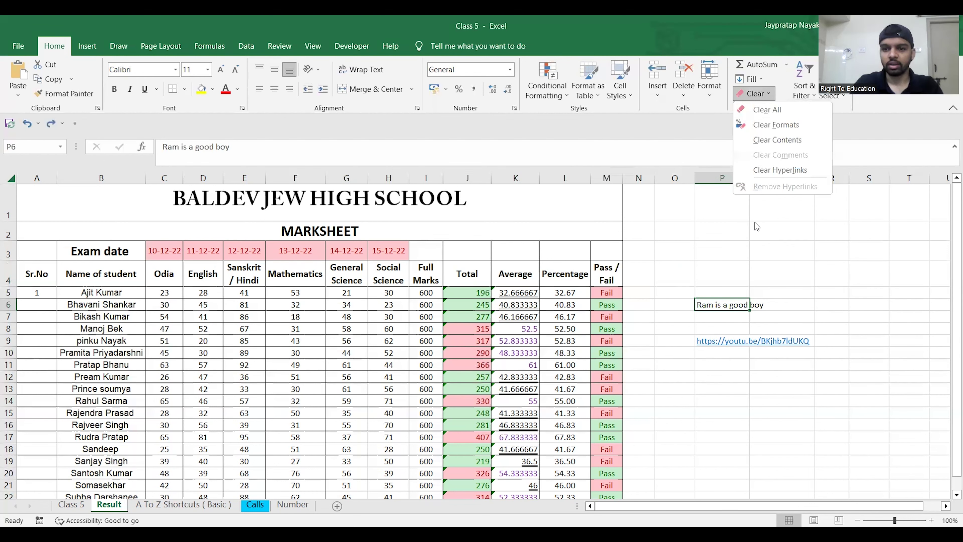
click(770, 96)
click(770, 95)
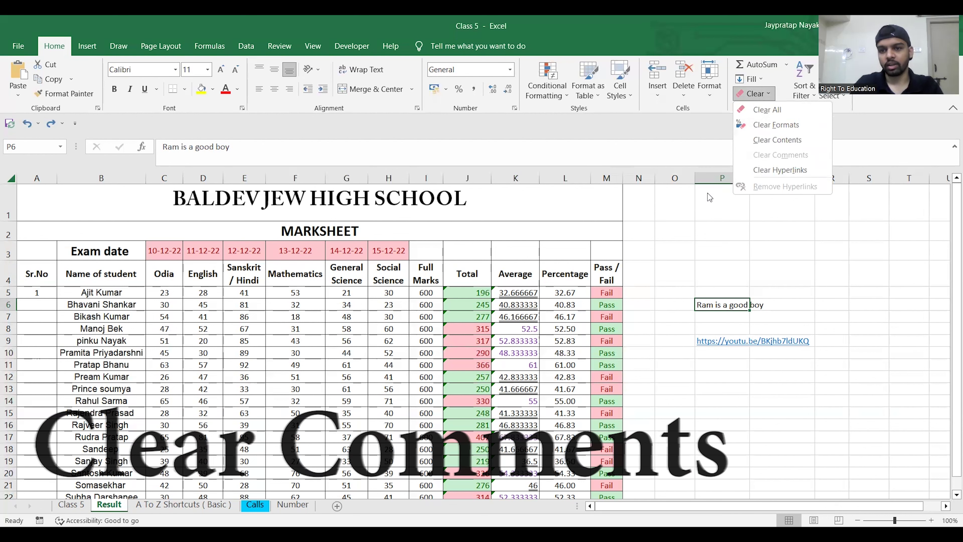
click(723, 263)
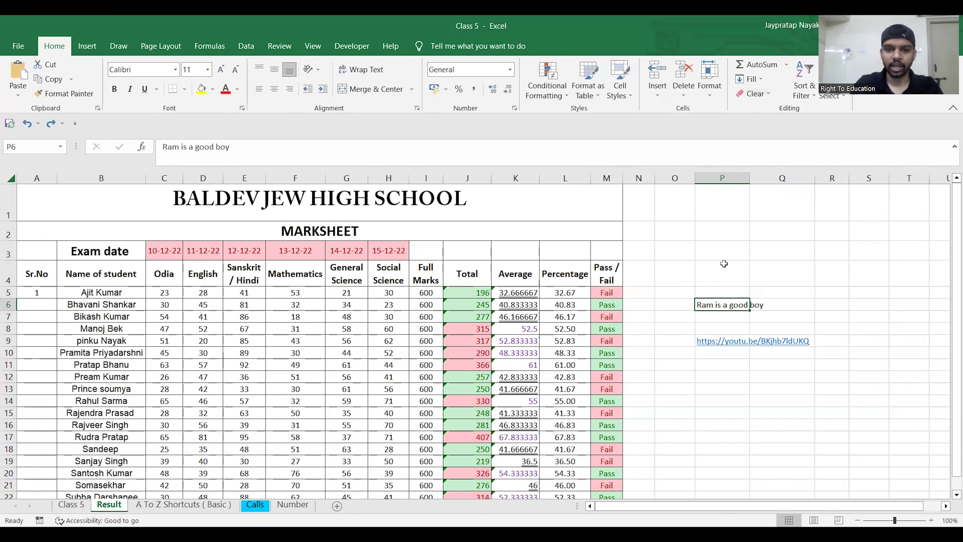
click(670, 295)
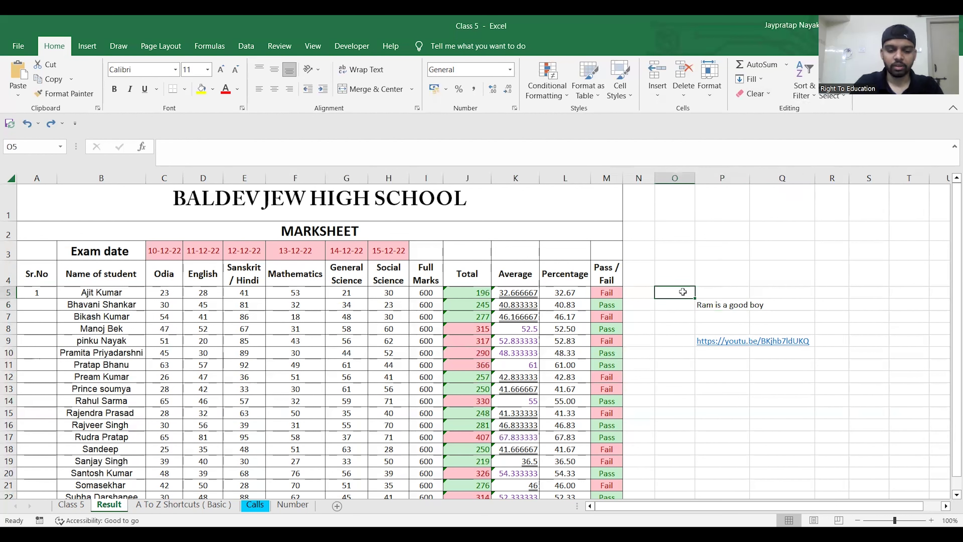
- Insert a comment on the text cell P6 reading "hi" followed by the first name mentioned in that cell
click(715, 304)
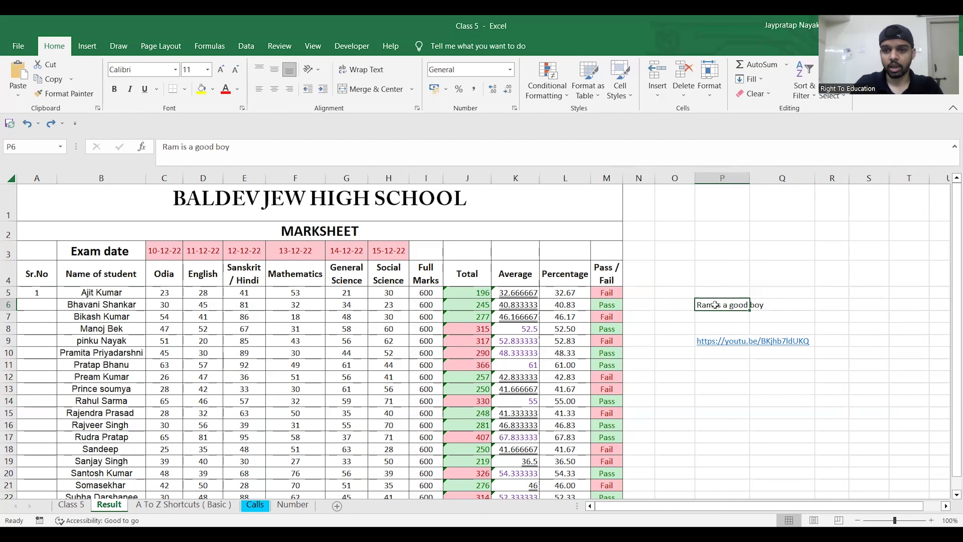
right_click(715, 304)
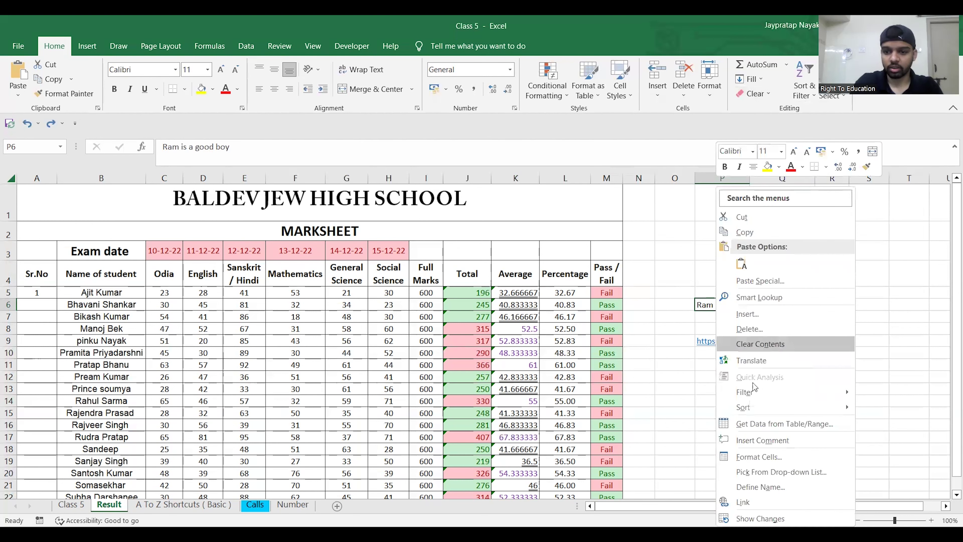
click(749, 442)
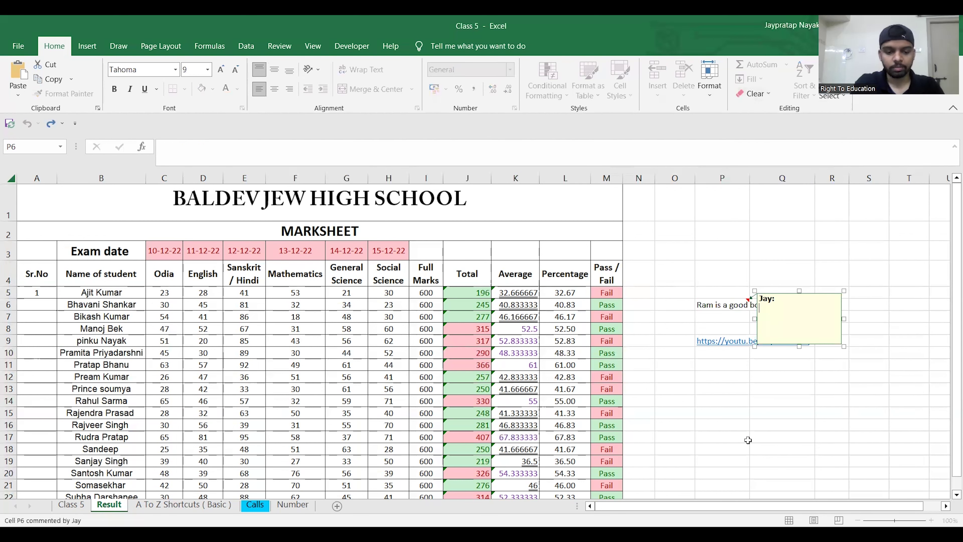
text(hi)
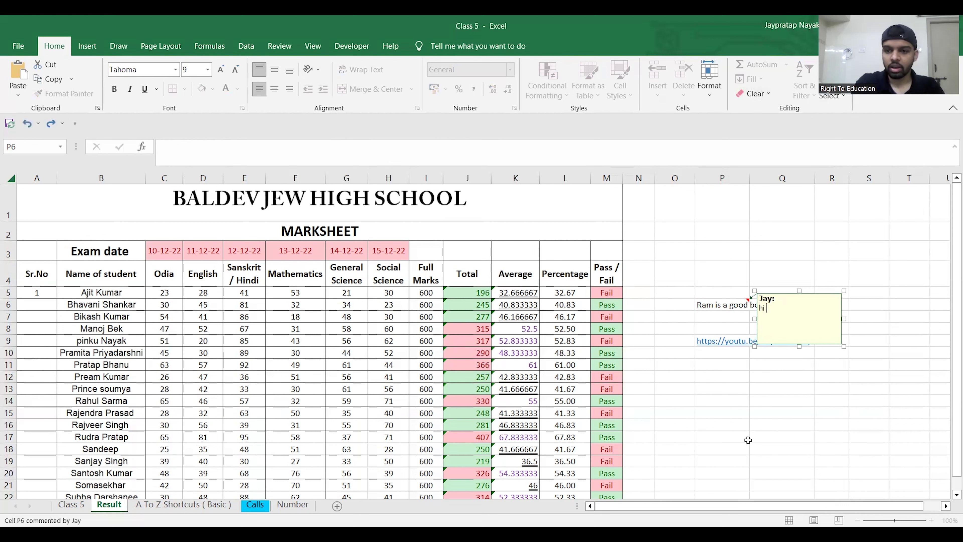
text( Ra)
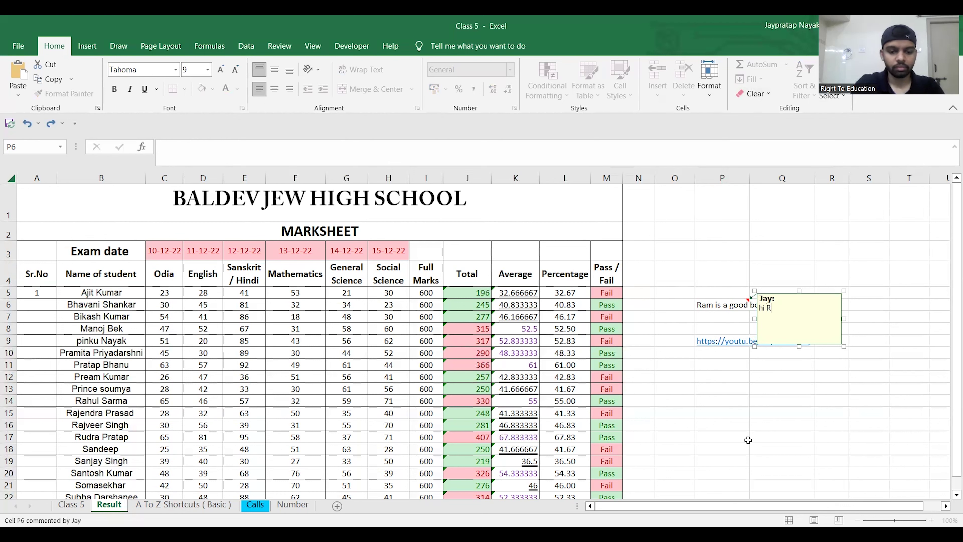
key(BackSpace)
text(m)
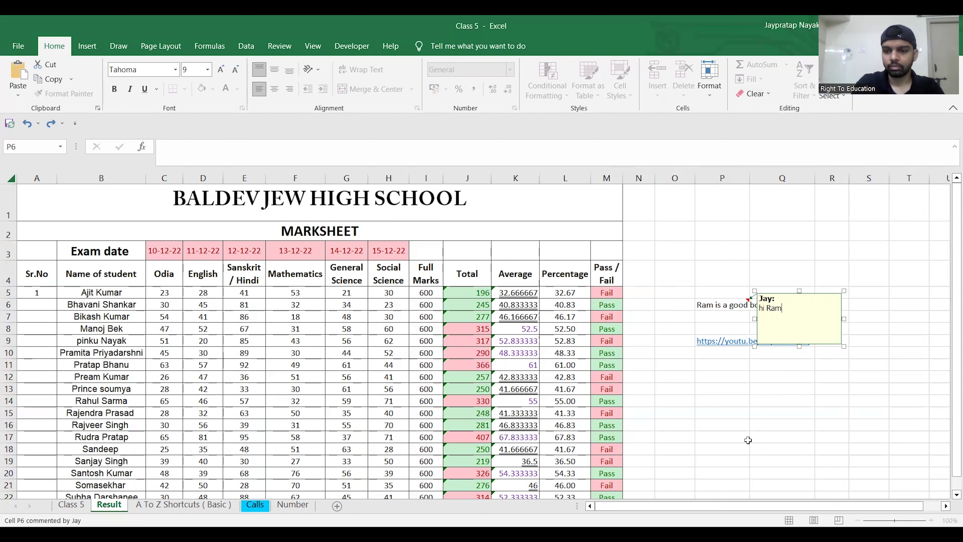
click(870, 343)
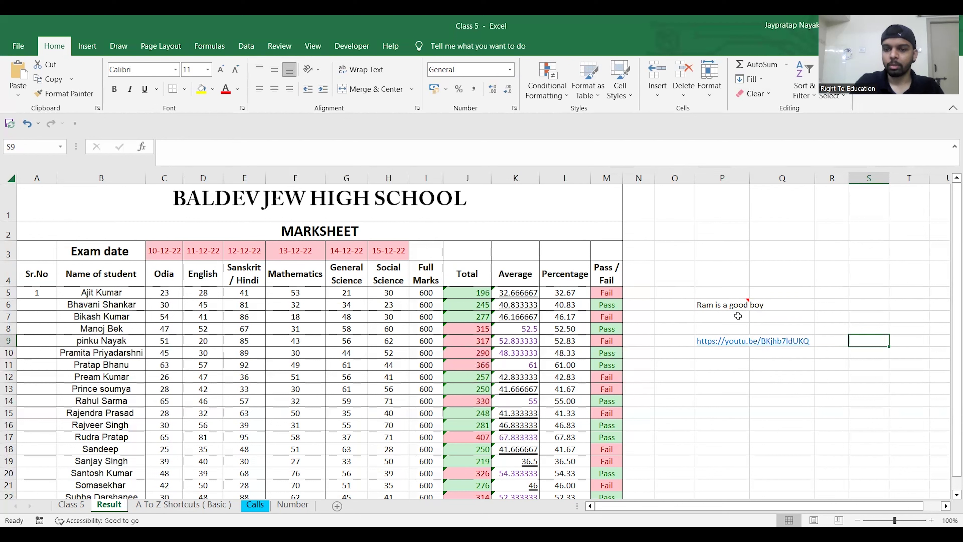
- Clear the comment from cell P6 while keeping its text
click(772, 93)
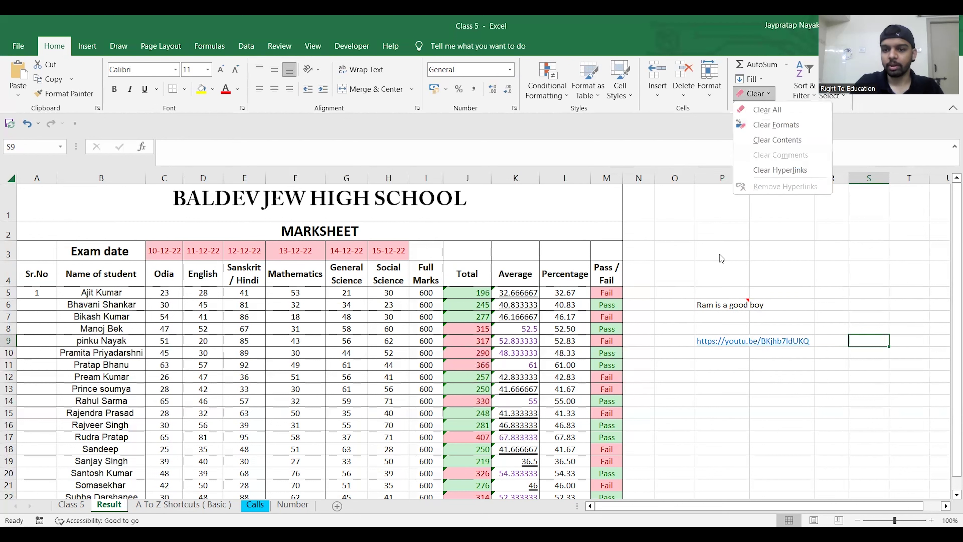
click(720, 302)
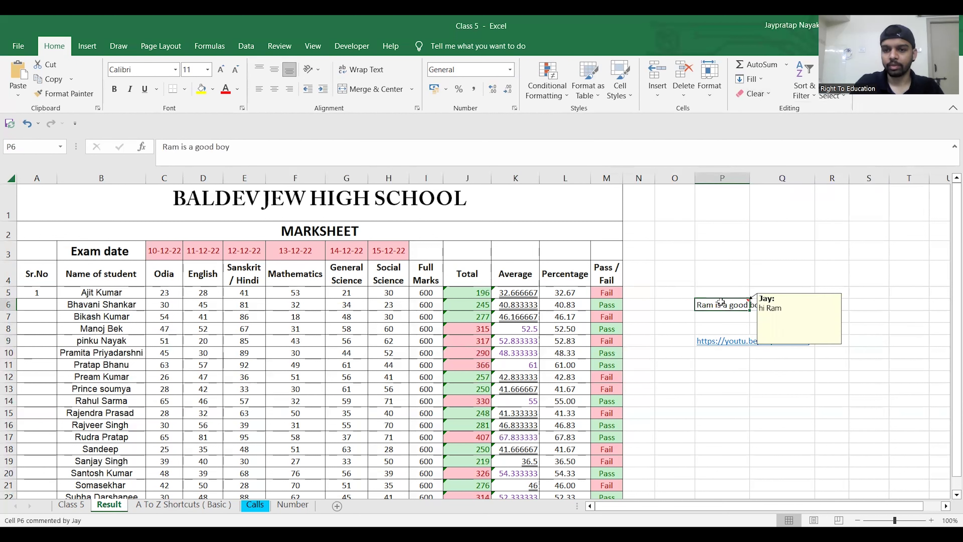
click(771, 97)
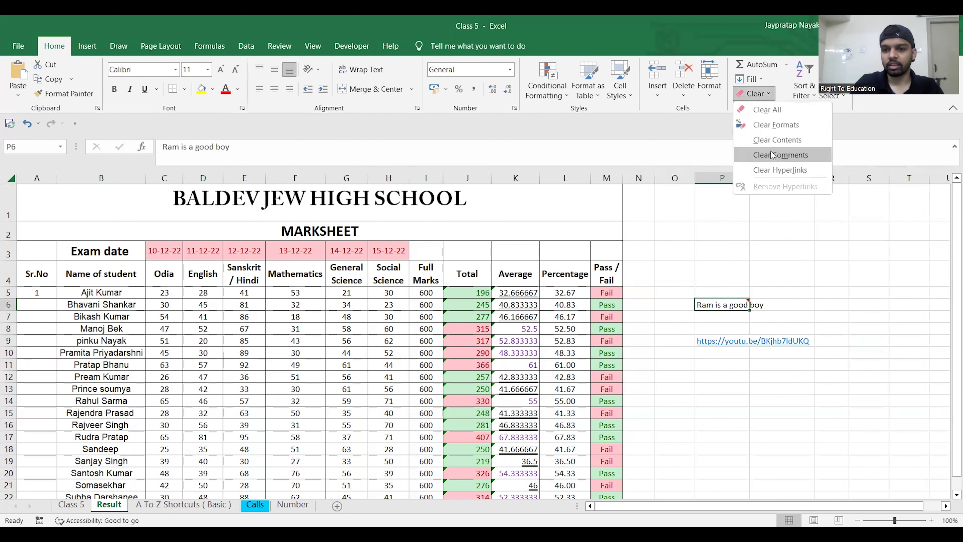
click(731, 305)
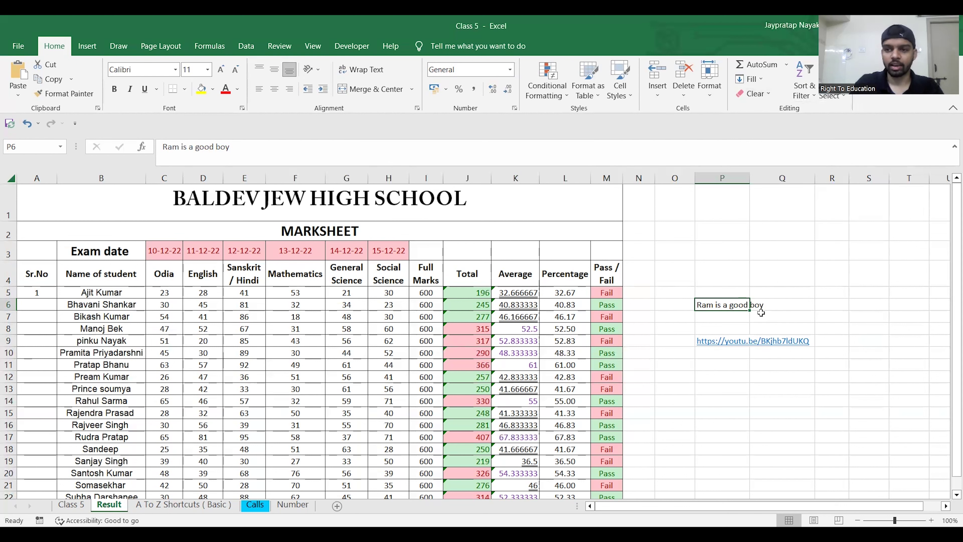
- Apply Remove Hyperlinks to the range P8:P10, turning the web address in P9 into plain text
click(743, 375)
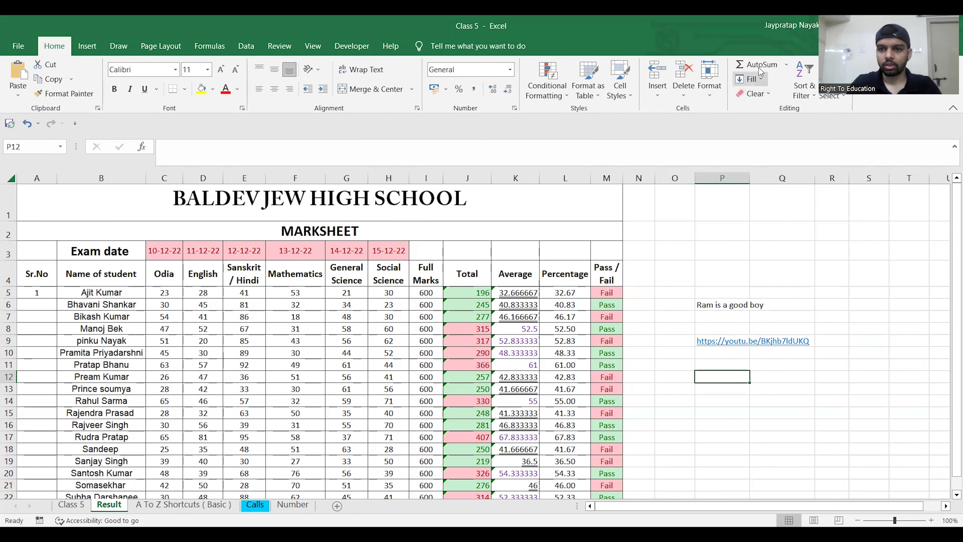
click(765, 93)
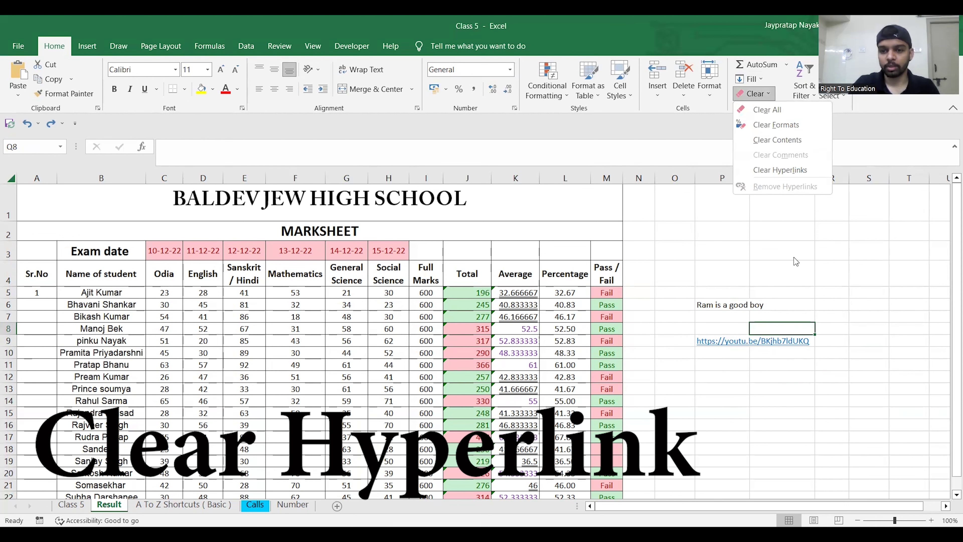
drag(721, 328, 716, 351)
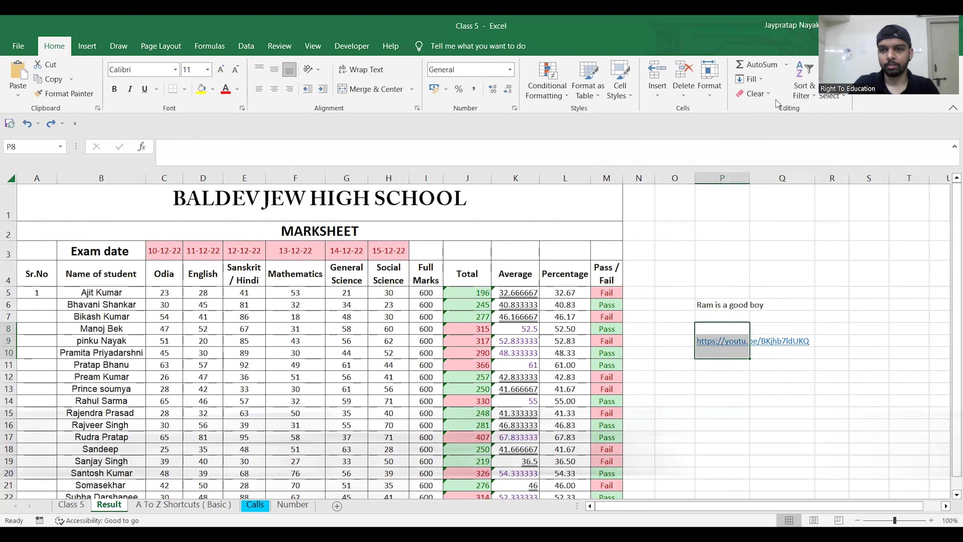
click(769, 95)
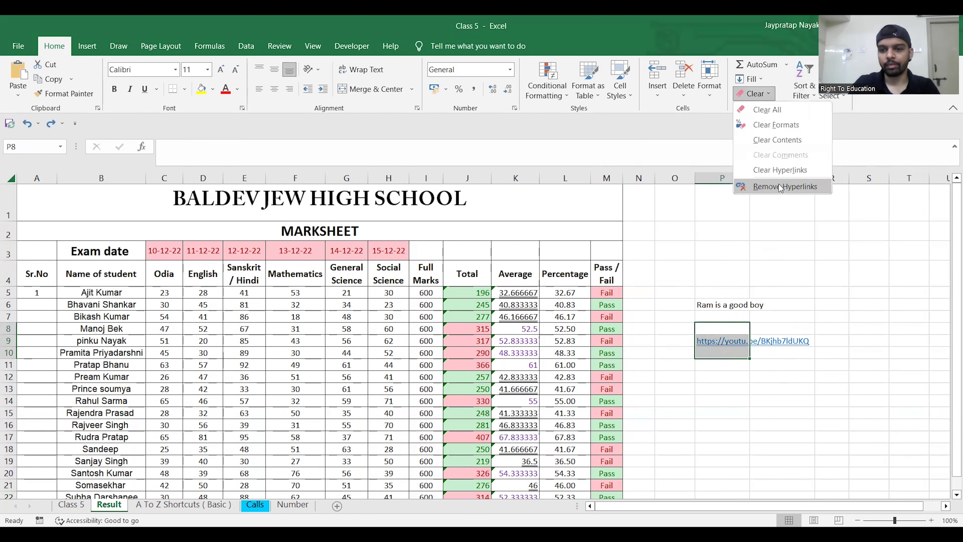
click(778, 184)
click(776, 414)
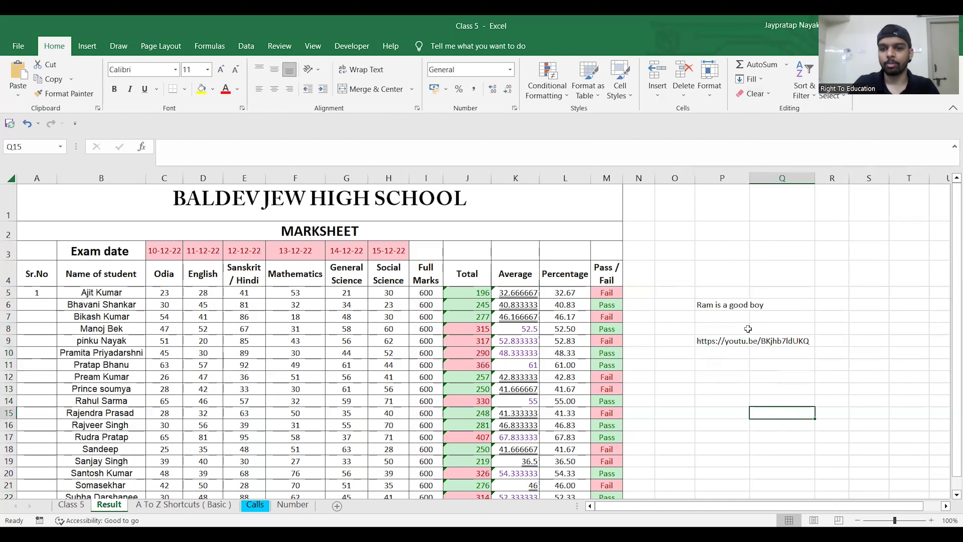
- Test whether the web address in cell P9 still opens as a link, and delete that text
click(719, 341)
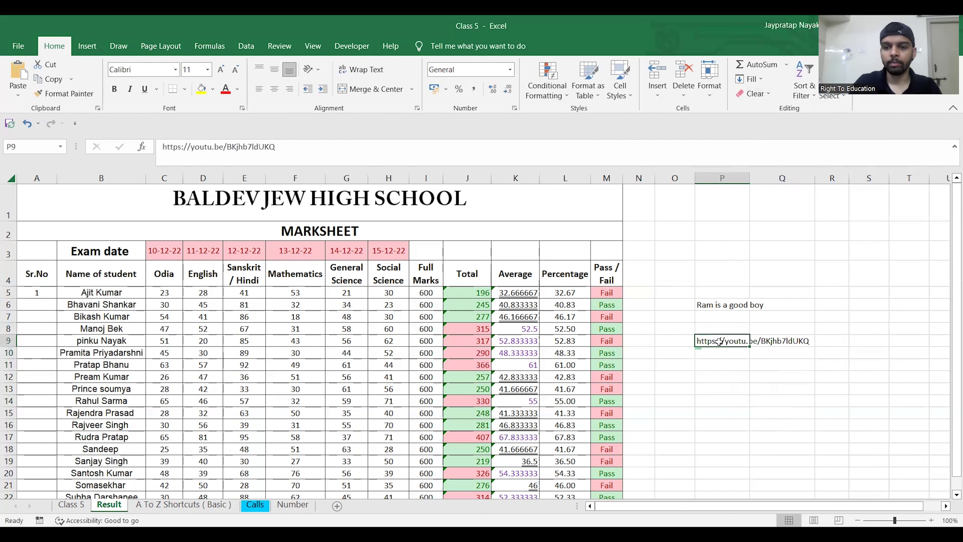
click(720, 375)
click(721, 340)
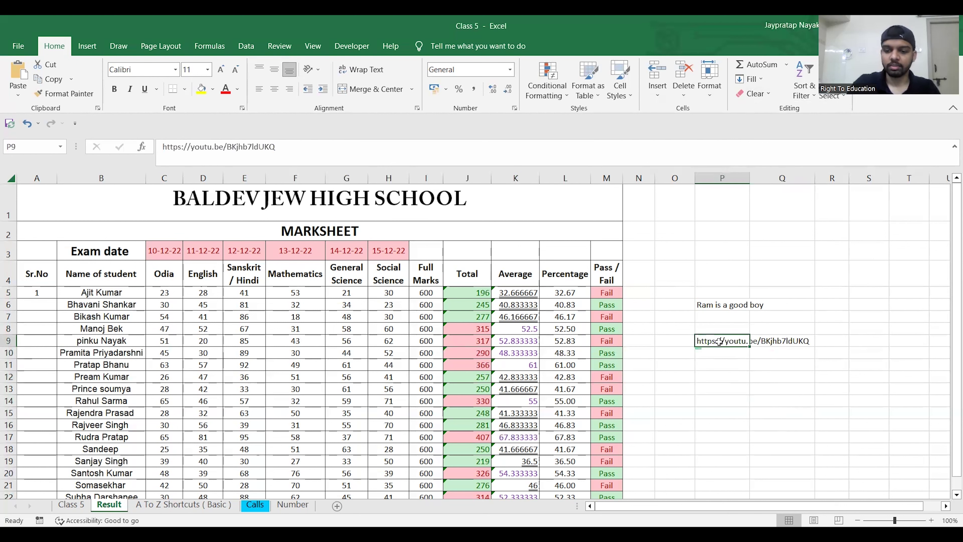
key(Delete)
drag(777, 328, 746, 342)
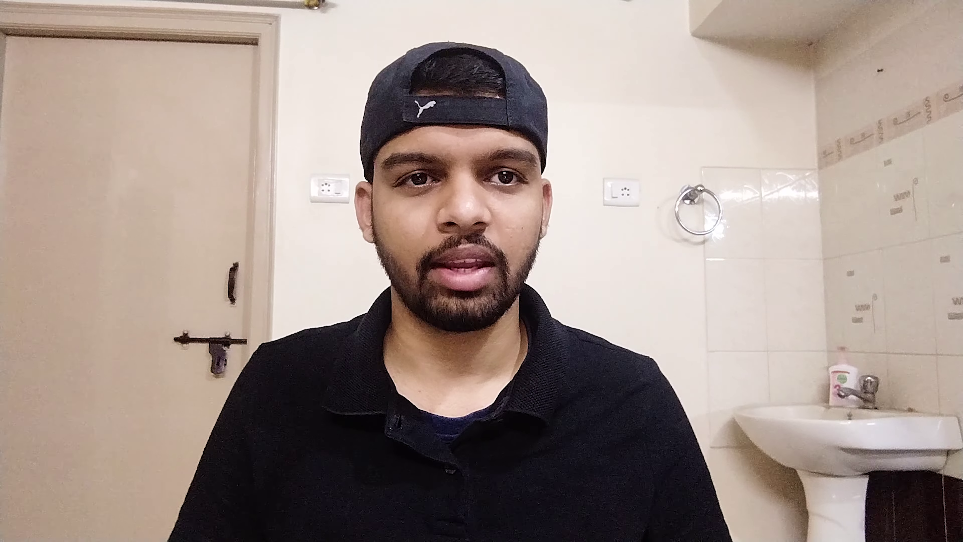